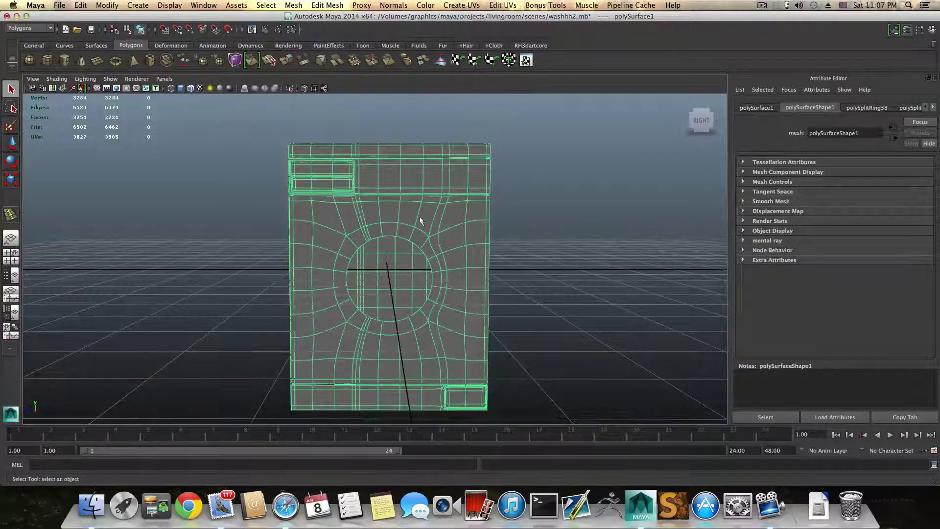
# Step: Turn off smooth preview on the washing machine body and select the vertices around the round door opening
pyautogui.moveTo(434, 292)
pyautogui.keyDown('alt'); pyautogui.mouseDown()
pyautogui.moveTo(456, 289)
pyautogui.moveTo(434, 292)
pyautogui.mouseUp(); pyautogui.keyUp('alt')
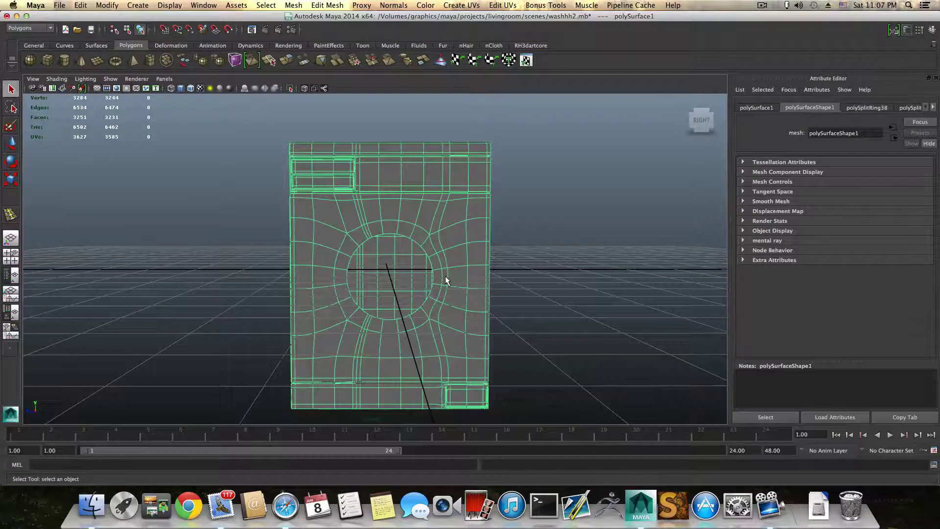
pyautogui.press('1')
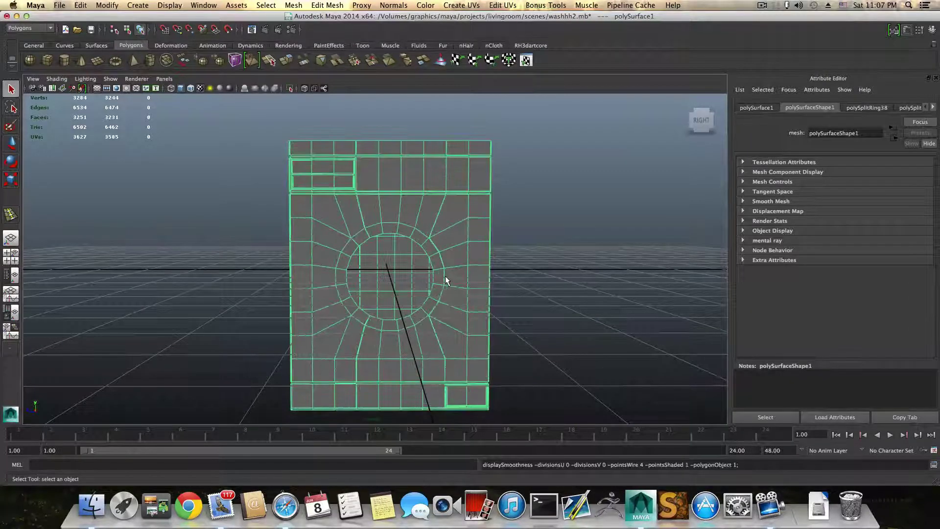
pyautogui.moveTo(459, 244); pyautogui.dragTo(416, 244, button='right')
pyautogui.keyDown('alt'); pyautogui.moveTo(416, 249); pyautogui.dragTo(413, 249); pyautogui.keyUp('alt')
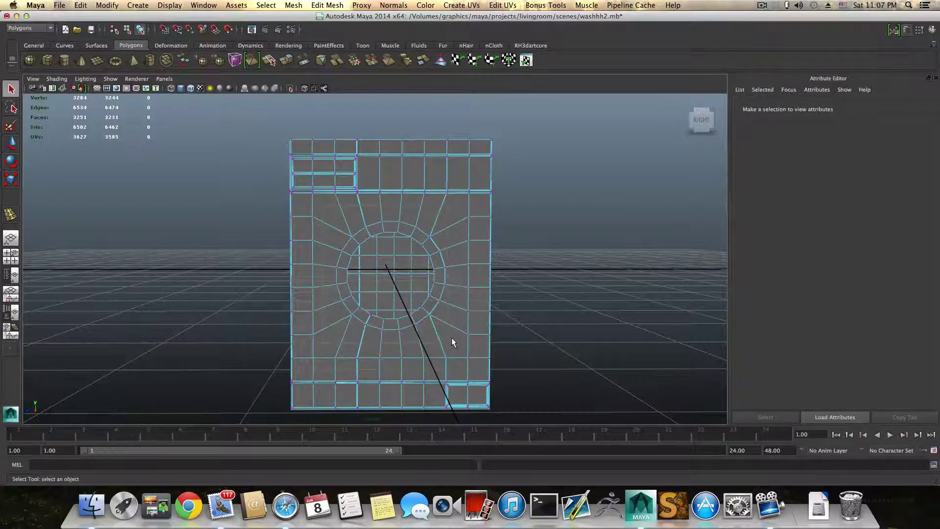
pyautogui.moveTo(452, 338); pyautogui.dragTo(453, 339)
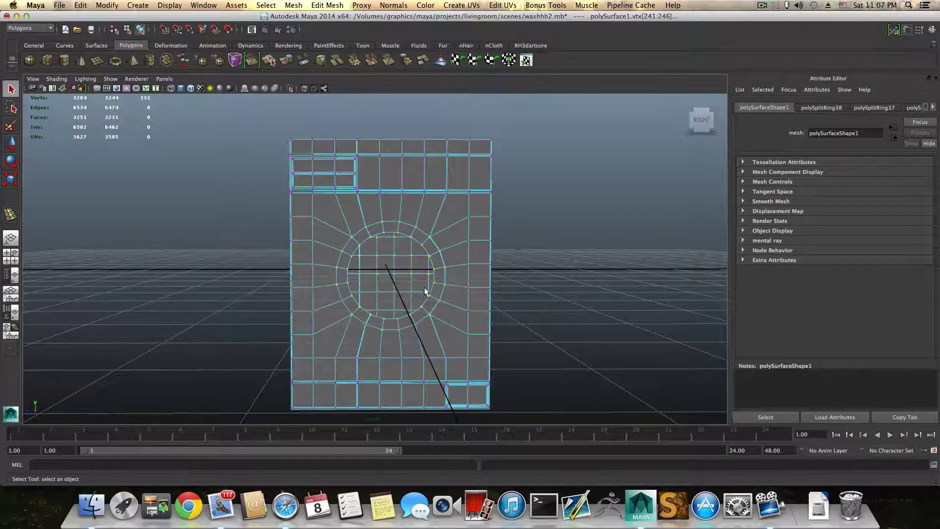
# Step: Deselect the vertices picked up on the back of the body, keeping only the rings around the door opening
pyautogui.keyDown('alt'); pyautogui.moveTo(414, 331); pyautogui.dragTo(370, 321); pyautogui.keyUp('alt')
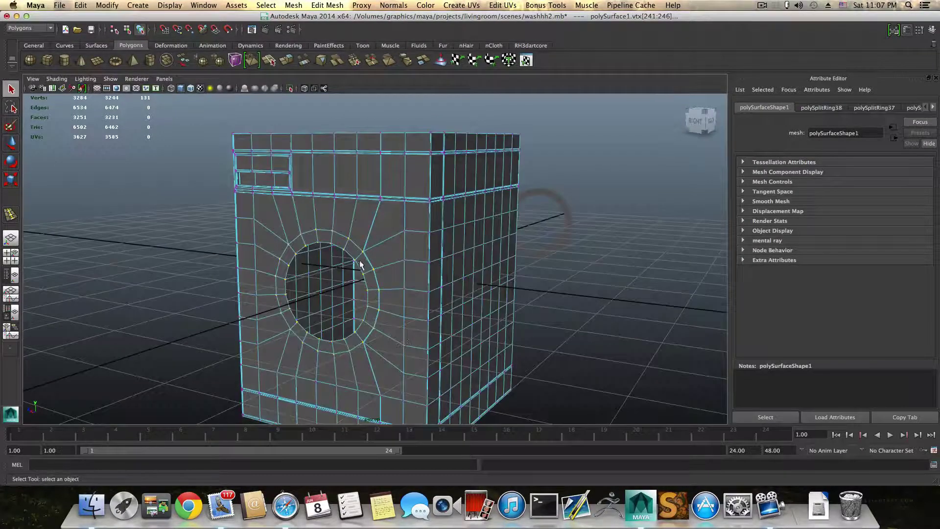
pyautogui.keyDown('alt'); pyautogui.moveTo(360, 264); pyautogui.dragTo(266, 260); pyautogui.keyUp('alt')
pyautogui.keyDown('alt'); pyautogui.moveTo(384, 218); pyautogui.dragTo(358, 215); pyautogui.keyUp('alt')
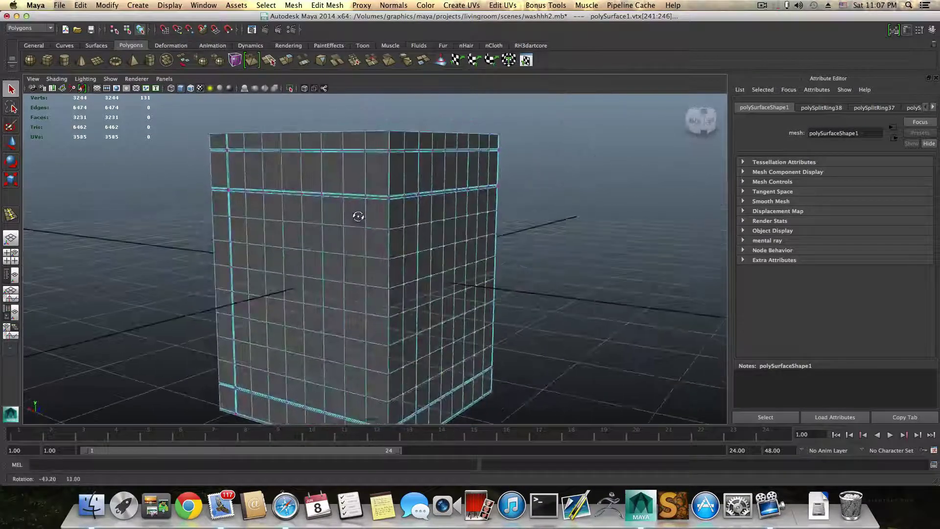
pyautogui.keyDown('alt'); pyautogui.moveTo(417, 228); pyautogui.dragTo(476, 240); pyautogui.keyUp('alt')
pyautogui.keyDown('alt'); pyautogui.moveTo(491, 244); pyautogui.dragTo(300, 250, button='right'); pyautogui.keyUp('alt')
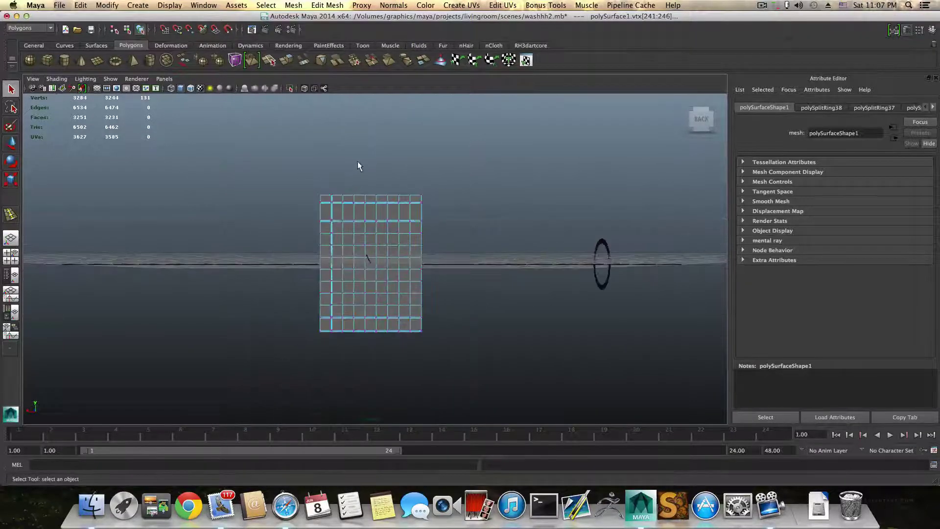
pyautogui.keyDown('alt'); pyautogui.moveTo(389, 211); pyautogui.dragTo(463, 245, button='right'); pyautogui.keyUp('alt')
pyautogui.keyDown('alt'); pyautogui.moveTo(463, 245); pyautogui.dragTo(430, 251, button='middle'); pyautogui.keyUp('alt')
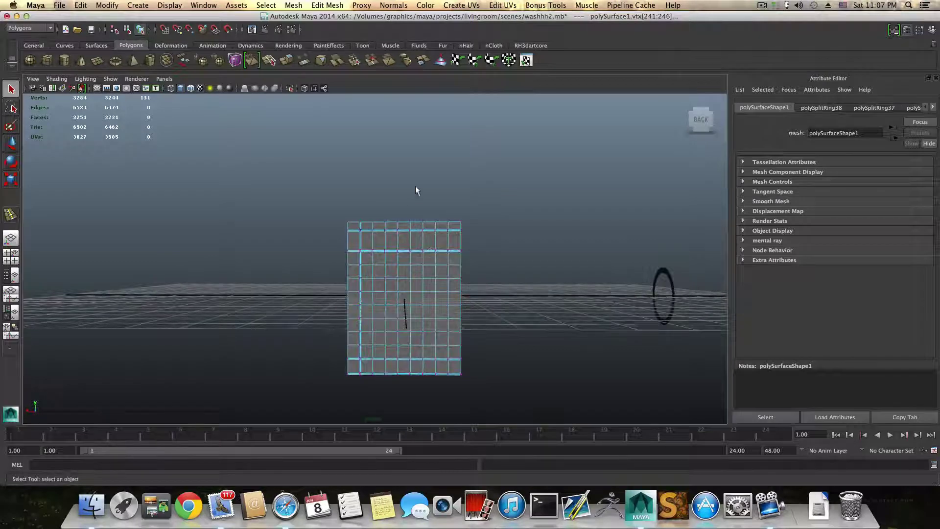
pyautogui.moveTo(546, 399); pyautogui.dragTo(365, 283)
# Step: Check the door-ring vertex selection from the front, side and back of the body for stray vertices
pyautogui.keyDown('alt'); pyautogui.moveTo(316, 293); pyautogui.dragTo(336, 256, button='middle'); pyautogui.keyUp('alt')
pyautogui.keyDown('alt'); pyautogui.moveTo(336, 256); pyautogui.dragTo(582, 256, button='right'); pyautogui.keyUp('alt')
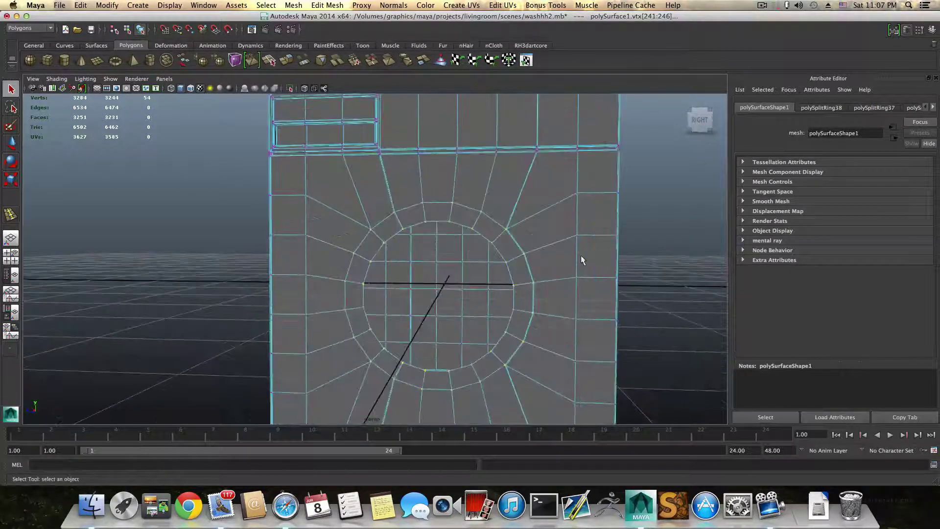
pyautogui.keyDown('alt'); pyautogui.moveTo(581, 256); pyautogui.dragTo(559, 273, button='middle'); pyautogui.keyUp('alt')
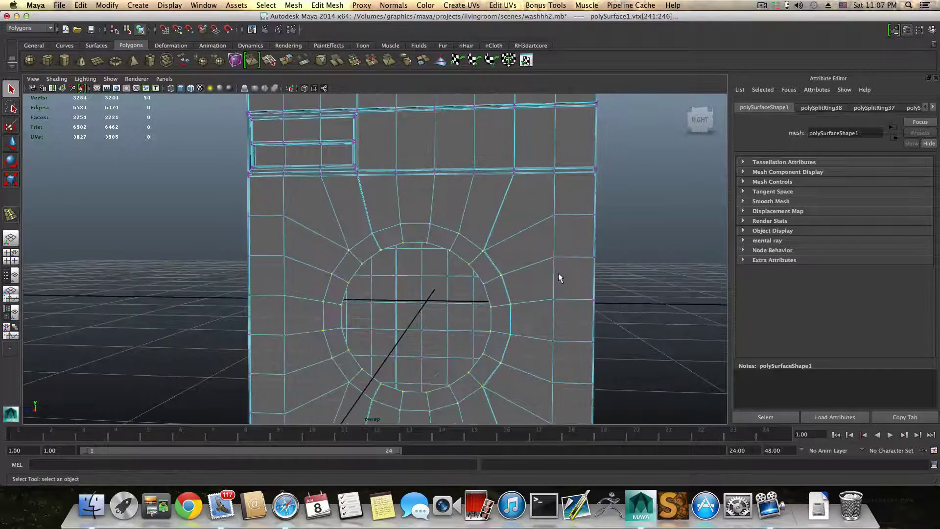
pyautogui.click(11, 179)
pyautogui.keyDown('alt'); pyautogui.moveTo(465, 304); pyautogui.dragTo(366, 346); pyautogui.keyUp('alt')
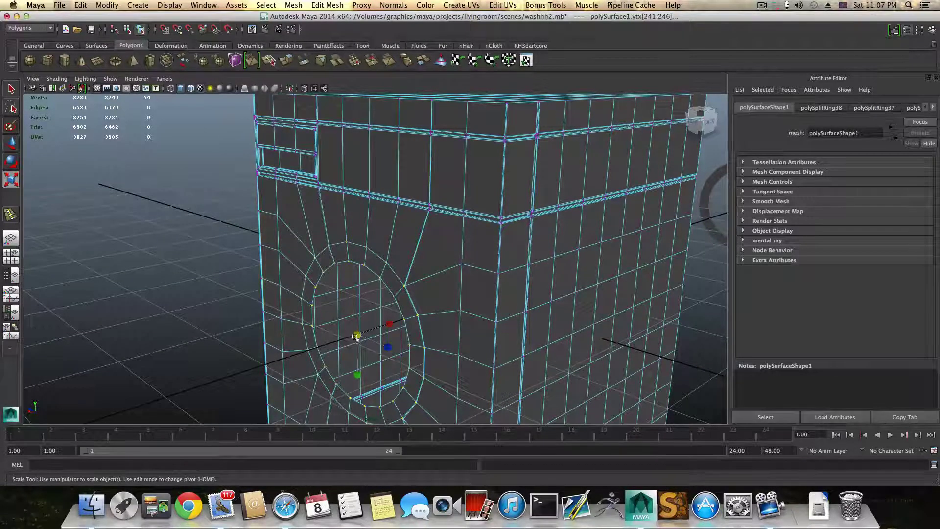
pyautogui.keyDown('alt'); pyautogui.moveTo(365, 332); pyautogui.dragTo(548, 297); pyautogui.keyUp('alt')
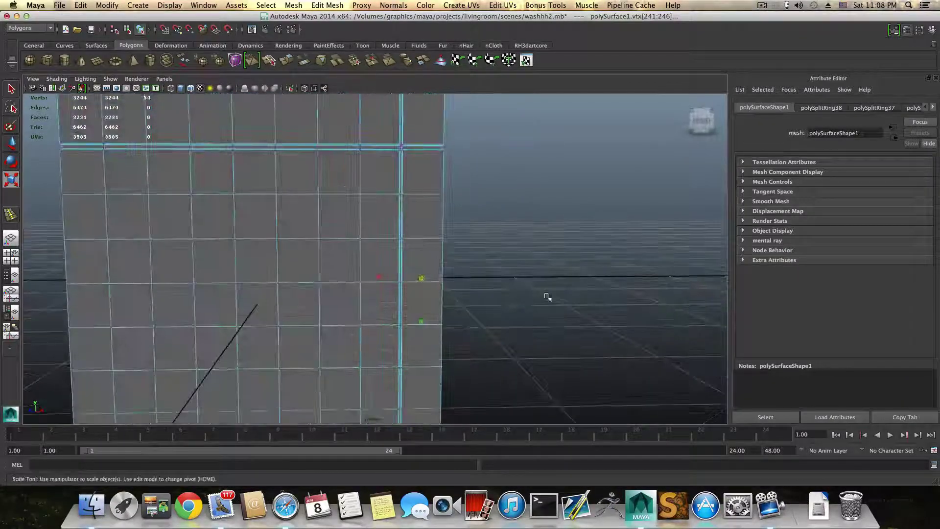
pyautogui.keyDown('alt'); pyautogui.moveTo(416, 280); pyautogui.dragTo(289, 284); pyautogui.keyUp('alt')
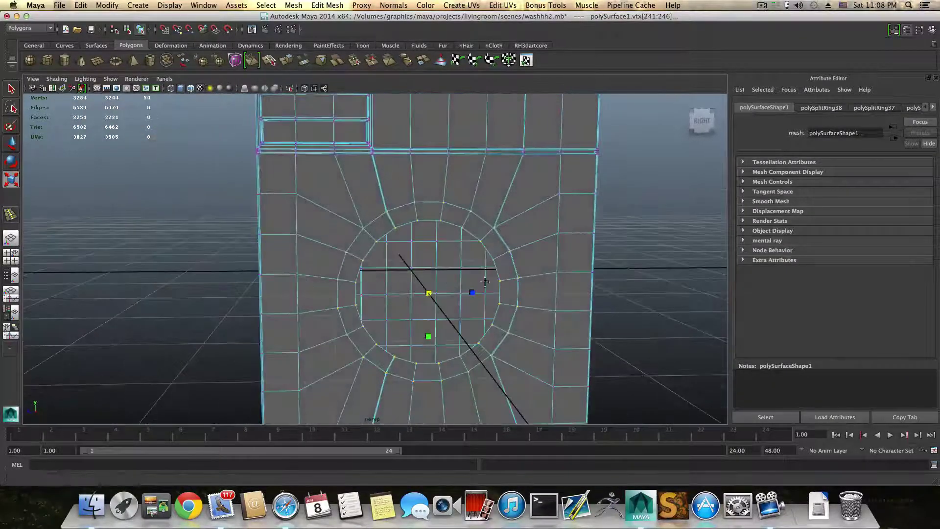
pyautogui.keyDown('alt'); pyautogui.moveTo(497, 283); pyautogui.dragTo(465, 279, button='middle'); pyautogui.keyUp('alt')
pyautogui.keyDown('alt'); pyautogui.moveTo(466, 347); pyautogui.dragTo(482, 308); pyautogui.keyUp('alt')
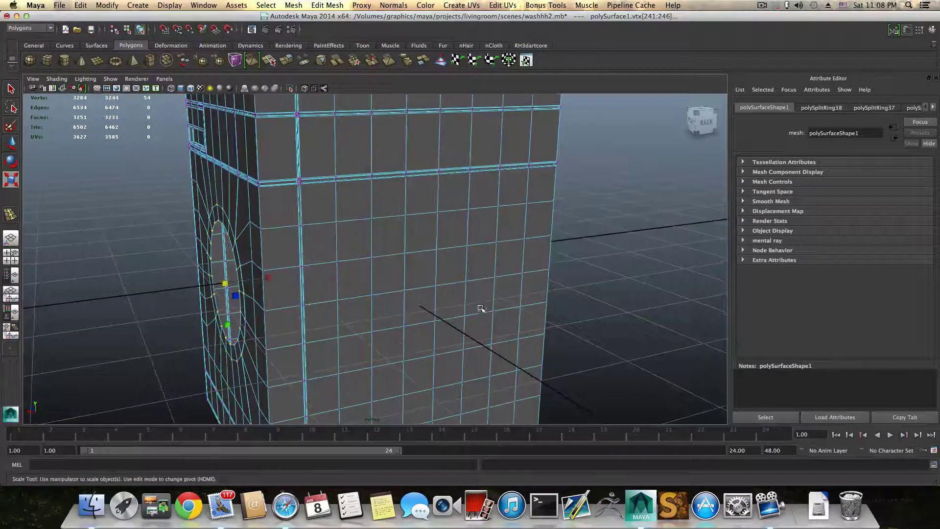
pyautogui.keyDown('shift'); pyautogui.click(549, 270); pyautogui.keyUp('shift')
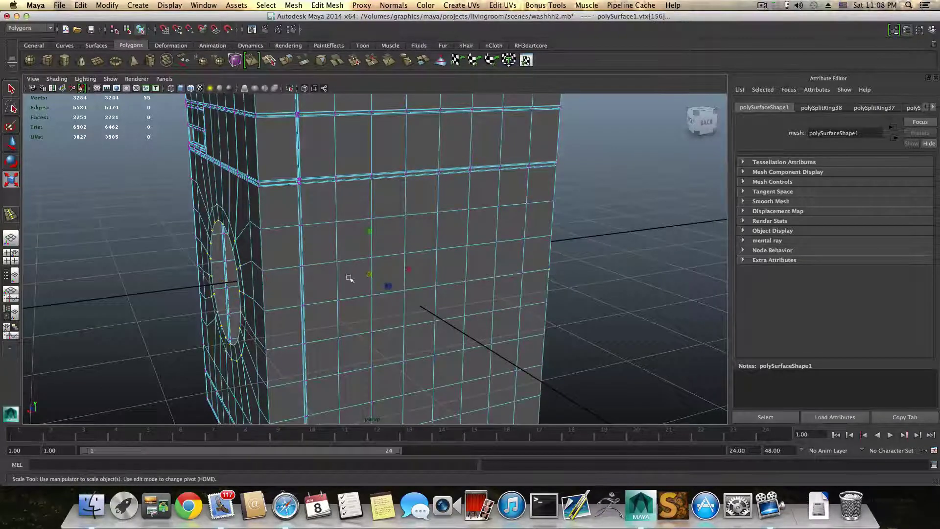
pyautogui.keyDown('shift'); pyautogui.moveTo(535, 302); pyautogui.dragTo(533, 302); pyautogui.keyUp('shift')
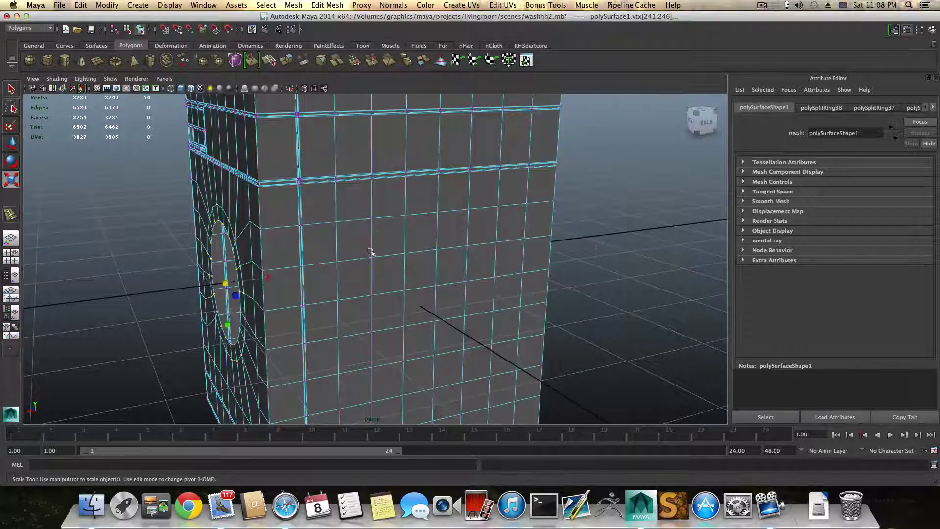
# Step: Scale up the selected vertex rings uniformly to enlarge the round door opening on the front panel
pyautogui.keyDown('alt'); pyautogui.moveTo(254, 289); pyautogui.dragTo(348, 280); pyautogui.keyUp('alt')
pyautogui.keyDown('alt'); pyautogui.moveTo(348, 280); pyautogui.dragTo(319, 293, button='right'); pyautogui.keyUp('alt')
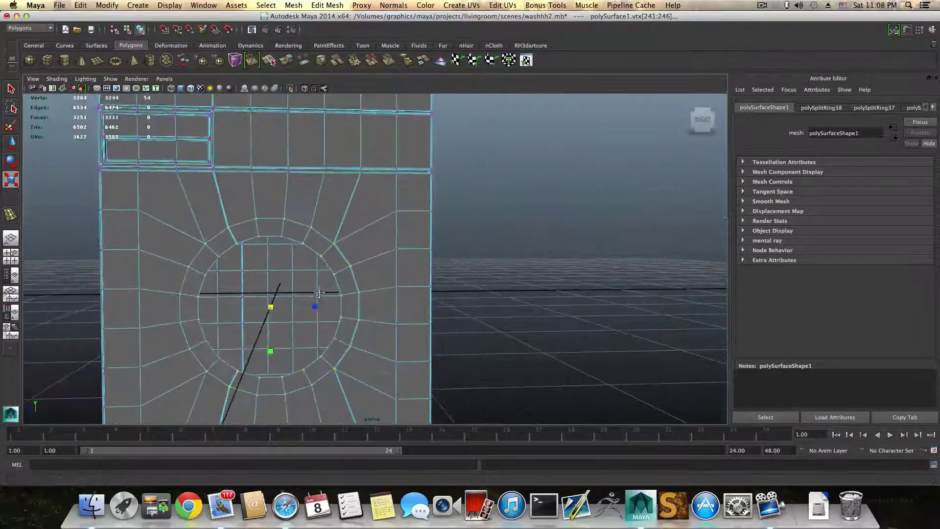
pyautogui.keyDown('alt'); pyautogui.moveTo(318, 293); pyautogui.dragTo(387, 282, button='middle'); pyautogui.keyUp('alt')
pyautogui.keyDown('alt'); pyautogui.moveTo(386, 283); pyautogui.dragTo(416, 298); pyautogui.keyUp('alt')
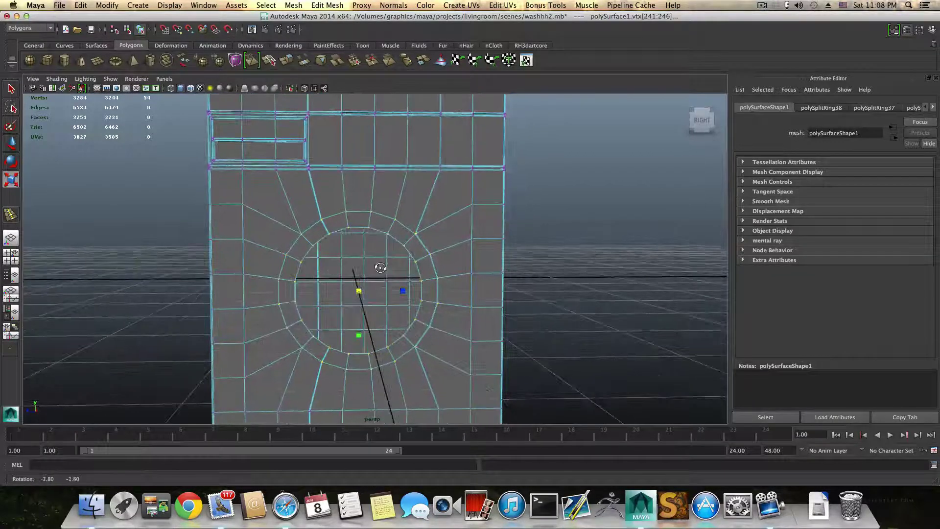
pyautogui.keyDown('alt'); pyautogui.moveTo(433, 313); pyautogui.dragTo(415, 326, button='right'); pyautogui.keyUp('alt')
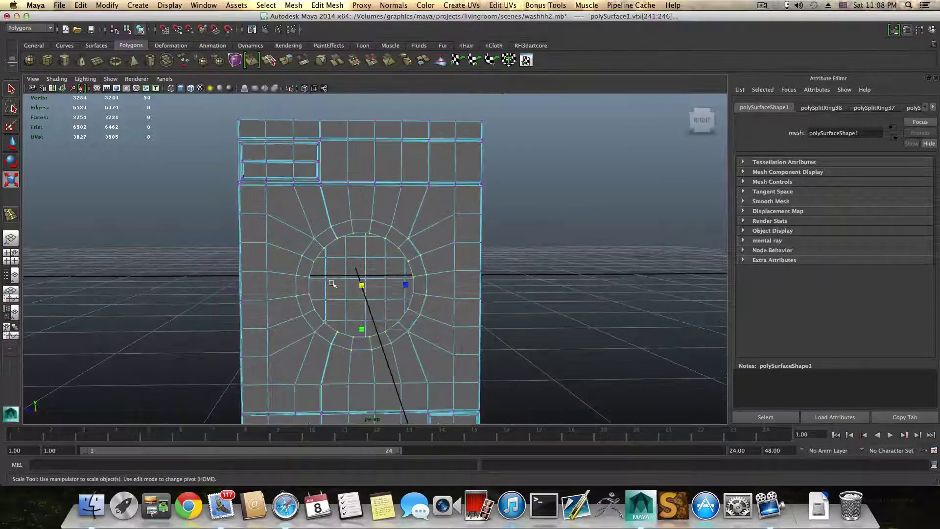
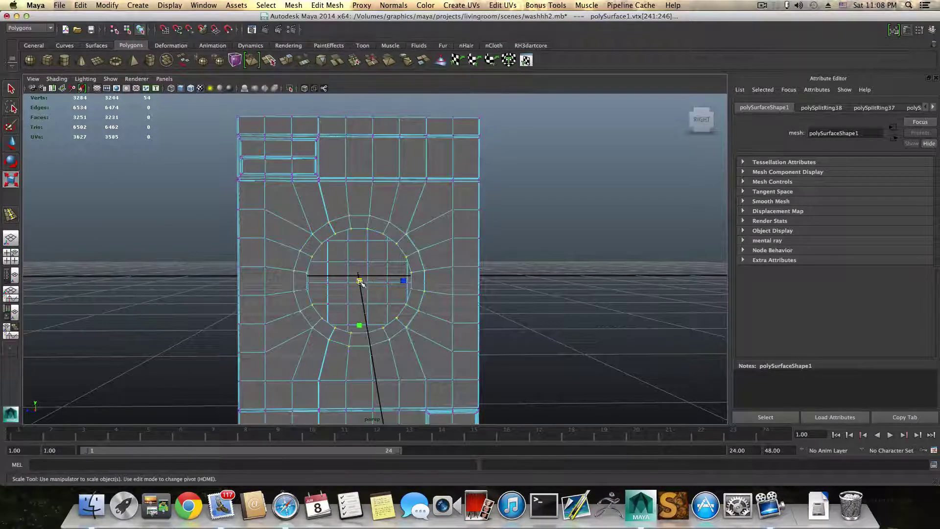
pyautogui.moveTo(372, 294)
pyautogui.keyDown('alt'); pyautogui.mouseDown()
pyautogui.moveTo(332, 292)
pyautogui.moveTo(358, 303)
pyautogui.moveTo(320, 298)
pyautogui.moveTo(365, 289)
pyautogui.mouseUp(); pyautogui.keyUp('alt')
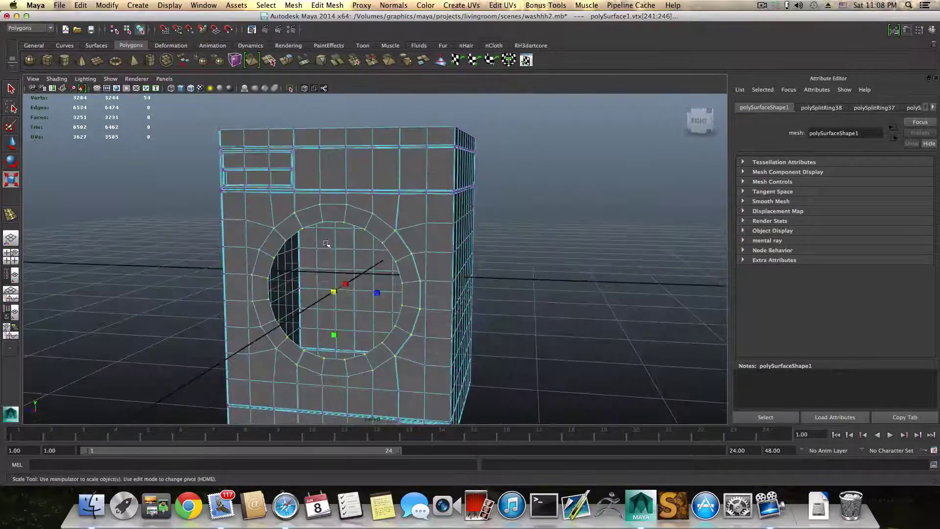
pyautogui.keyDown('alt'); pyautogui.moveTo(274, 309); pyautogui.dragTo(289, 238); pyautogui.keyUp('alt')
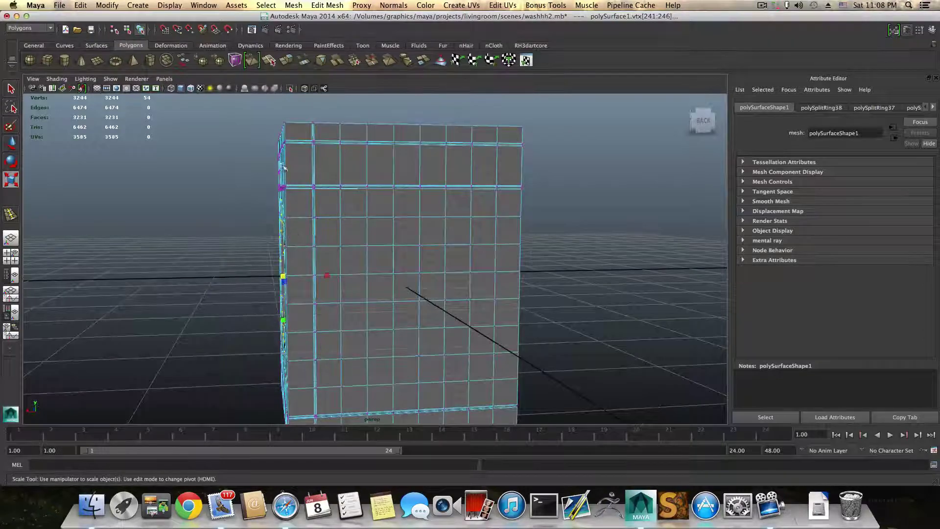
pyautogui.keyDown('alt'); pyautogui.moveTo(282, 167); pyautogui.dragTo(373, 164); pyautogui.keyUp('alt')
pyautogui.scroll(2, 394, 212)
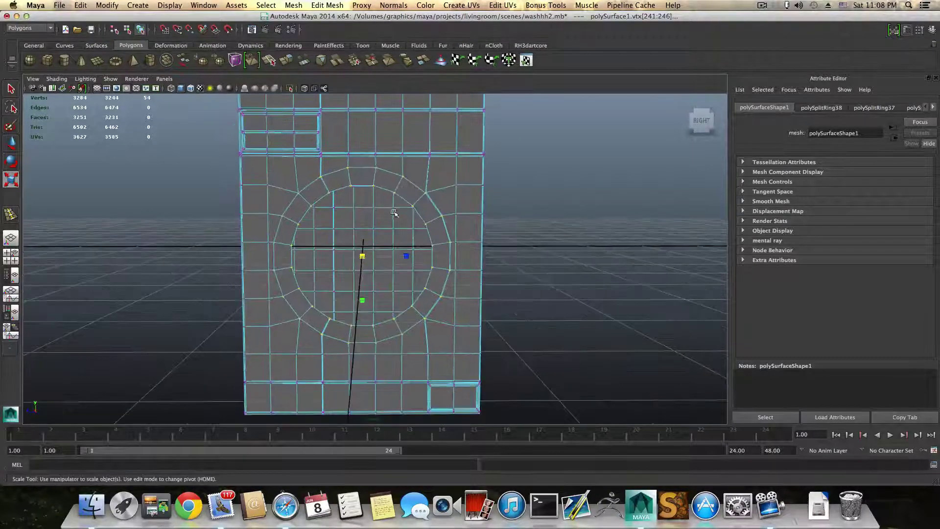
pyautogui.moveTo(362, 256); pyautogui.dragTo(363, 256)
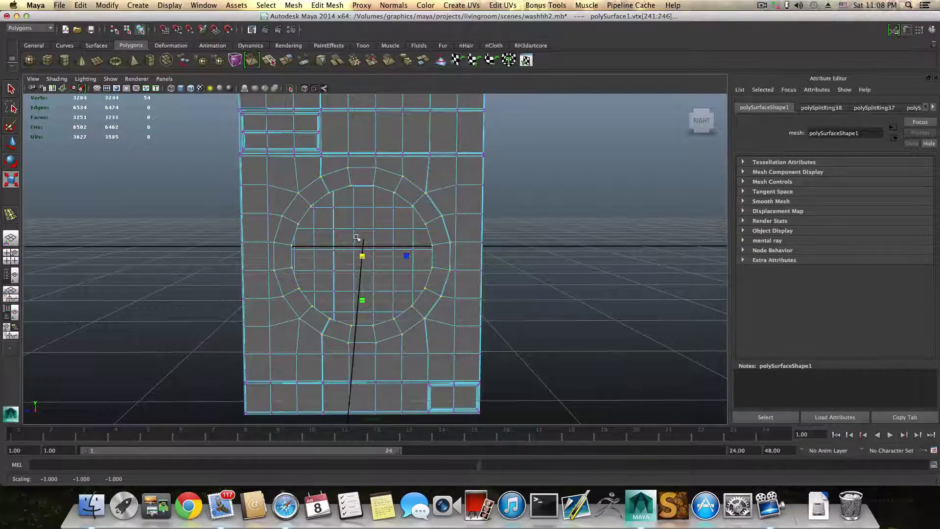
# Step: Return to object selection and move the separate pipe ring from behind the body to in front of the door opening
pyautogui.keyDown('alt'); pyautogui.moveTo(546, 225); pyautogui.dragTo(504, 228); pyautogui.keyUp('alt')
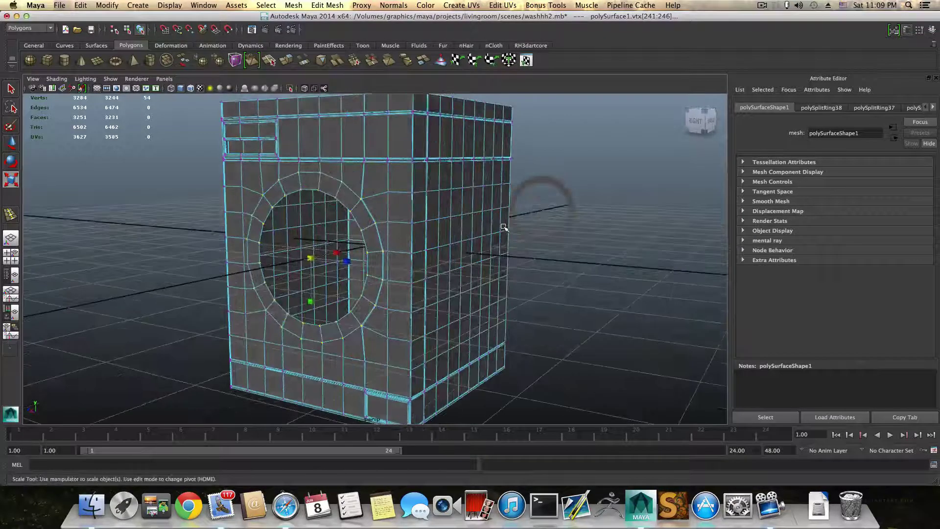
pyautogui.press('F8')
pyautogui.click(568, 209)
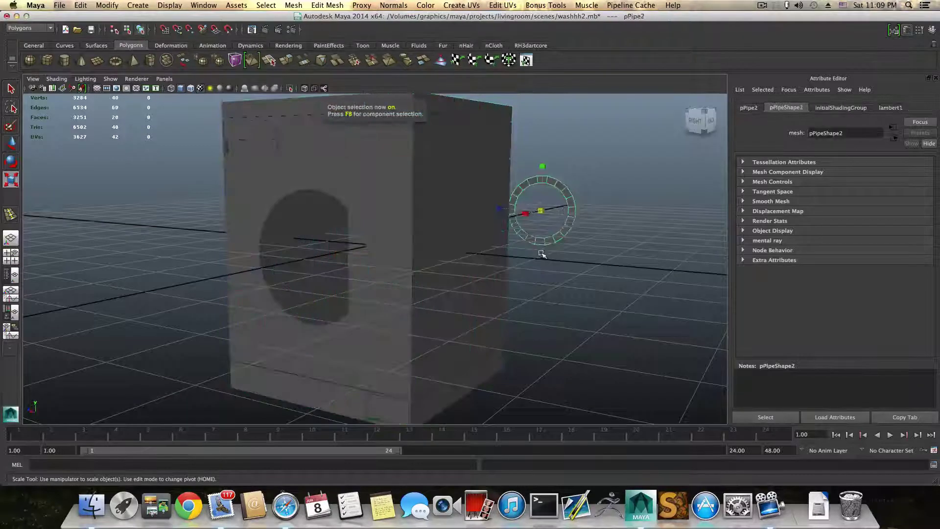
pyautogui.scroll(-5, 540, 254)
pyautogui.keyDown('alt'); pyautogui.moveTo(541, 255); pyautogui.dragTo(510, 254); pyautogui.keyUp('alt')
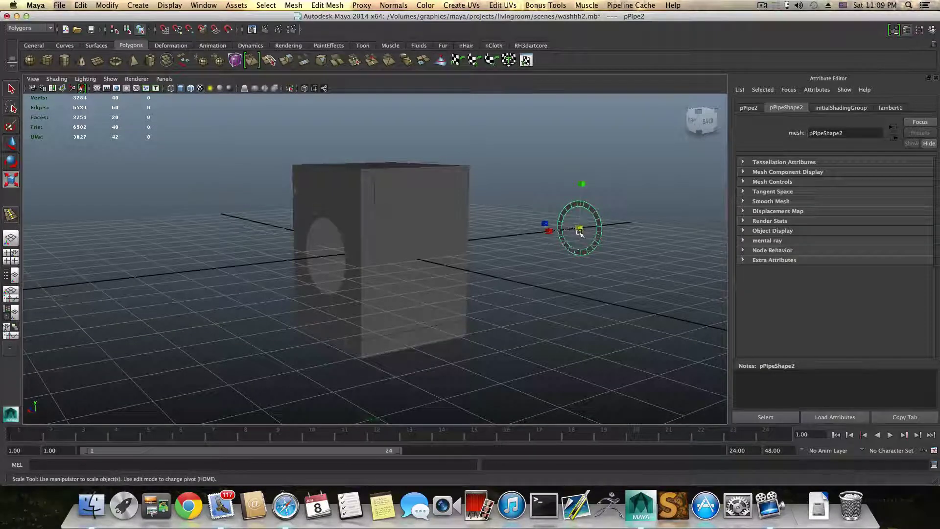
pyautogui.press('w')
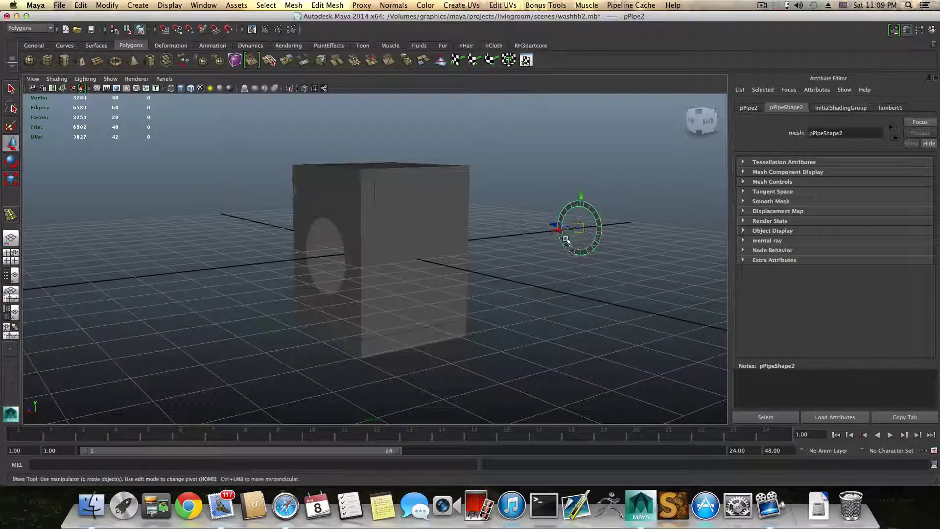
pyautogui.moveTo(560, 231); pyautogui.dragTo(372, 289)
pyautogui.press('r')
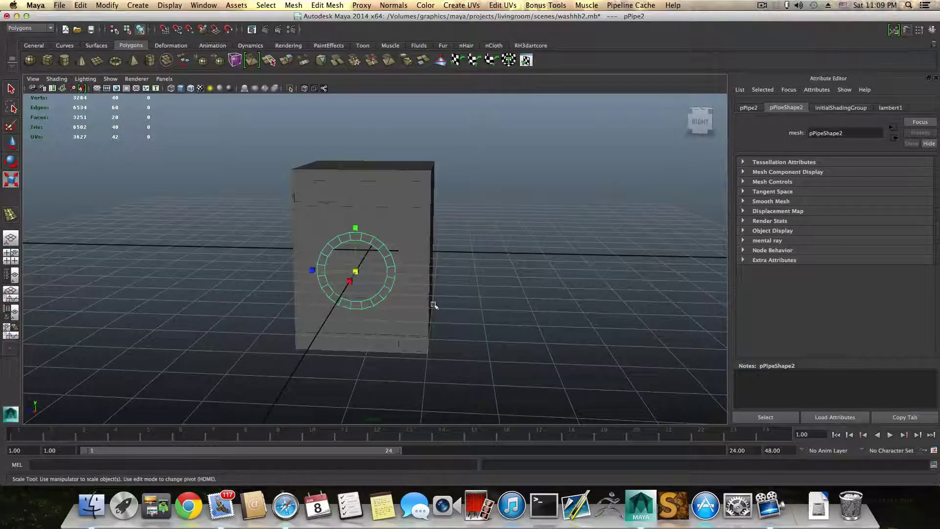
pyautogui.keyDown('alt'); pyautogui.moveTo(372, 273); pyautogui.dragTo(360, 290); pyautogui.keyUp('alt')
pyautogui.press('w')
pyautogui.moveTo(269, 266); pyautogui.dragTo(251, 276)
# Step: Extrude the pipe ring's inner edge loop and move the new edges about 2.5 cm toward the door opening
pyautogui.scroll(3, 336, 298)
pyautogui.keyDown('alt'); pyautogui.moveTo(336, 298); pyautogui.dragTo(356, 323, button='middle'); pyautogui.keyUp('alt')
pyautogui.keyDown('alt'); pyautogui.moveTo(355, 323); pyautogui.dragTo(357, 283); pyautogui.keyUp('alt')
pyautogui.moveTo(357, 283); pyautogui.dragTo(360, 264, button='right')
pyautogui.doubleClick(351, 273)
pyautogui.keyDown('alt'); pyautogui.moveTo(351, 272); pyautogui.dragTo(331, 253); pyautogui.keyUp('alt')
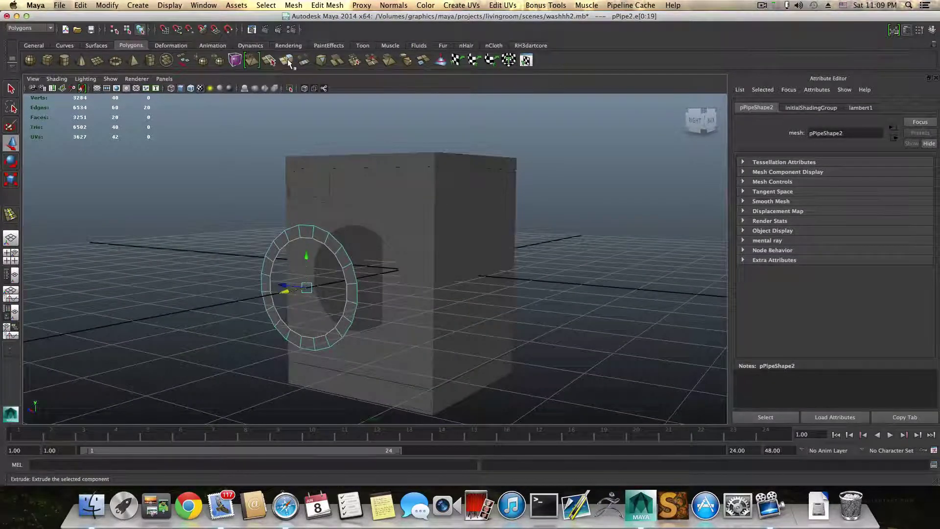
pyautogui.click(288, 60)
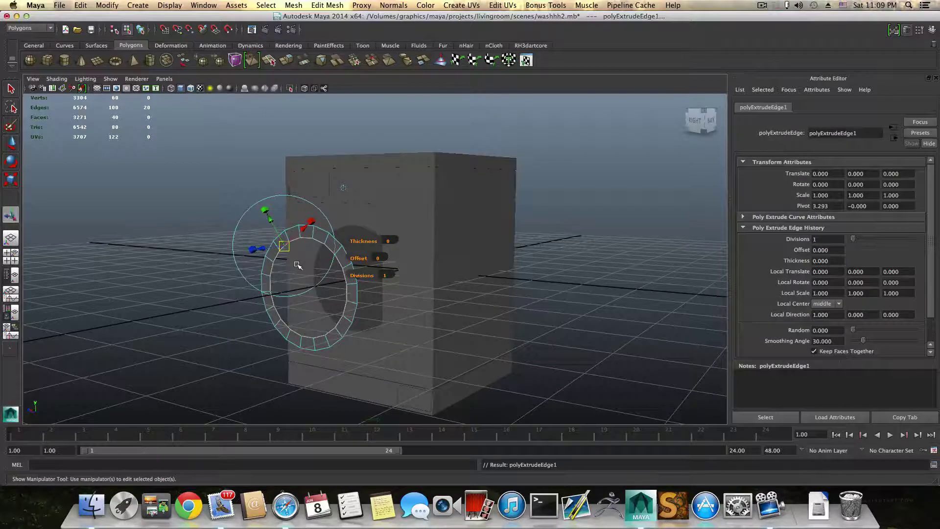
pyautogui.press('w')
pyautogui.moveTo(287, 291); pyautogui.dragTo(316, 286)
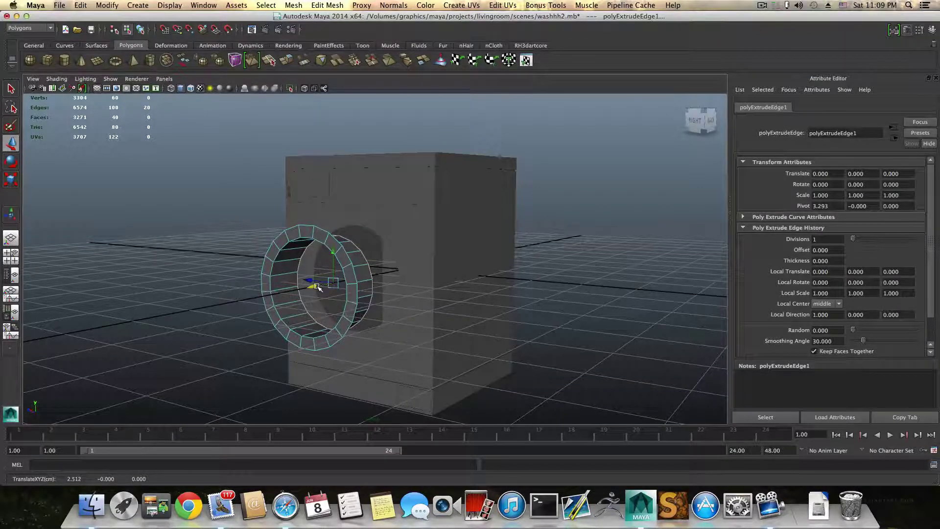
# Step: Scale down the extruded edge loop so the ring's inner wall tapers toward the washing machine
pyautogui.press('r')
pyautogui.moveTo(326, 285); pyautogui.dragTo(254, 280)
pyautogui.press('w')
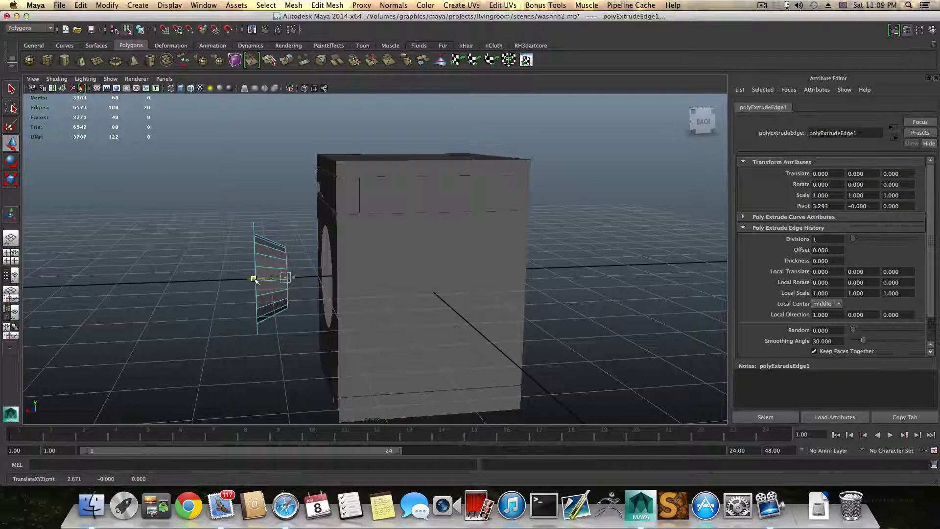
# Step: Cap the narrow inner end of the tapered ring with Fill Hole and switch to face selection
pyautogui.keyDown('alt'); pyautogui.moveTo(254, 278); pyautogui.dragTo(340, 291, button='right'); pyautogui.keyUp('alt')
pyautogui.keyDown('alt'); pyautogui.moveTo(340, 292); pyautogui.dragTo(401, 299, button='middle'); pyautogui.keyUp('alt')
pyautogui.keyDown('alt'); pyautogui.moveTo(401, 298); pyautogui.dragTo(502, 240); pyautogui.keyUp('alt')
pyautogui.click(292, 6)
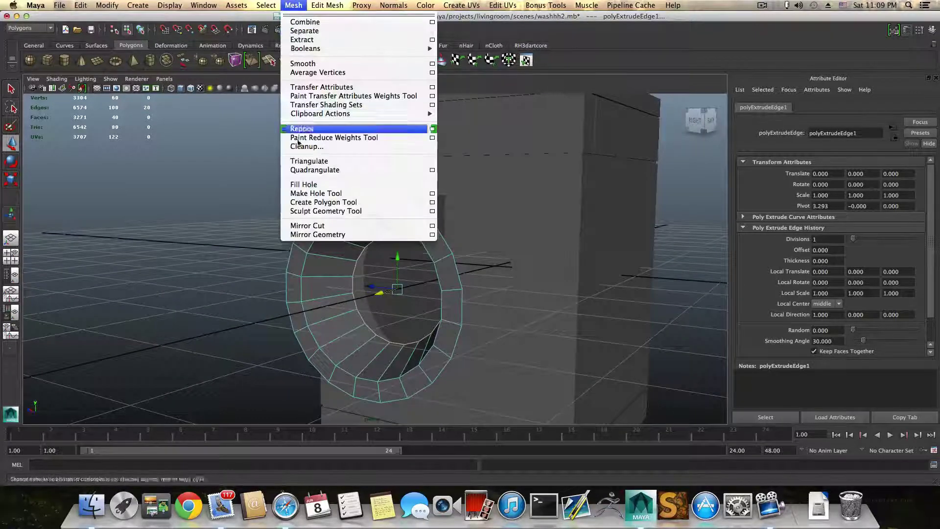
pyautogui.click(309, 184)
pyautogui.keyDown('alt'); pyautogui.moveTo(410, 269); pyautogui.dragTo(444, 270); pyautogui.keyUp('alt')
pyautogui.moveTo(443, 270); pyautogui.dragTo(442, 295, button='right')
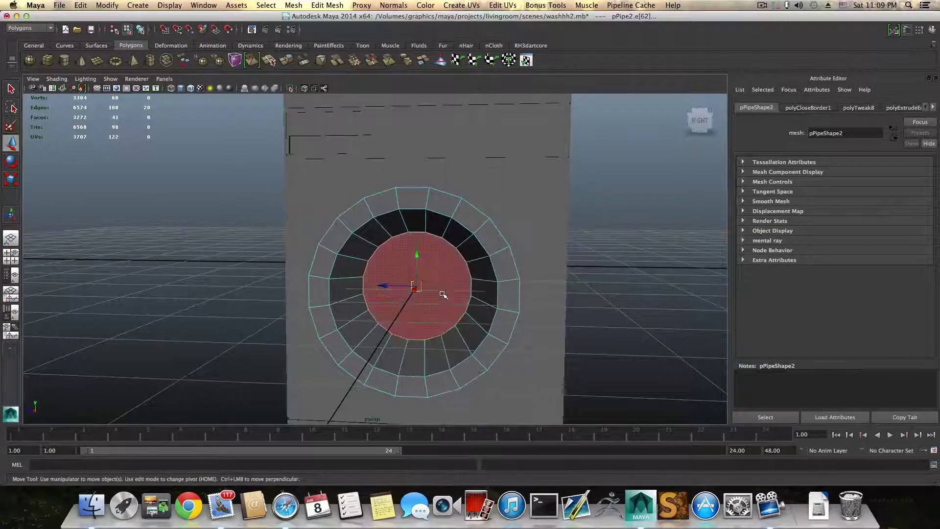
# Step: Poke the cap face at the narrow end of the door ring to divide it into triangles meeting at the centre
pyautogui.click(440, 294)
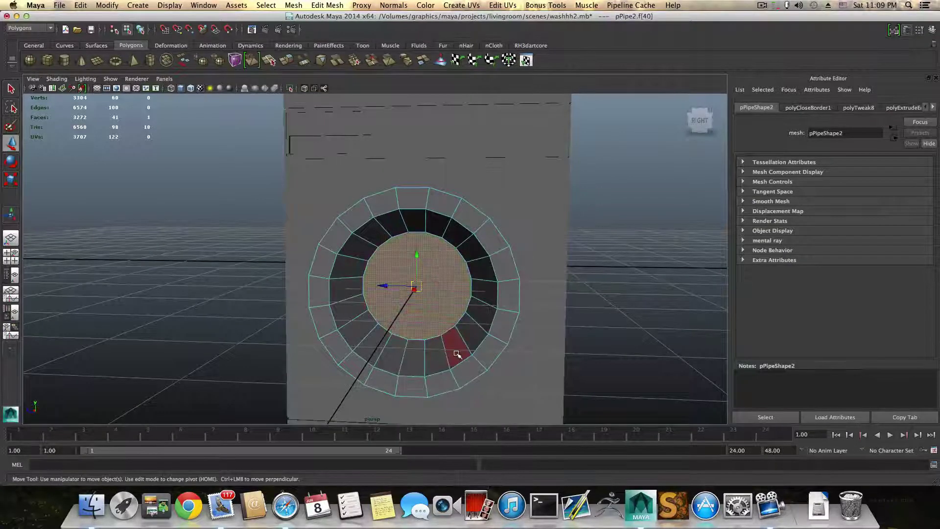
pyautogui.click(318, 6)
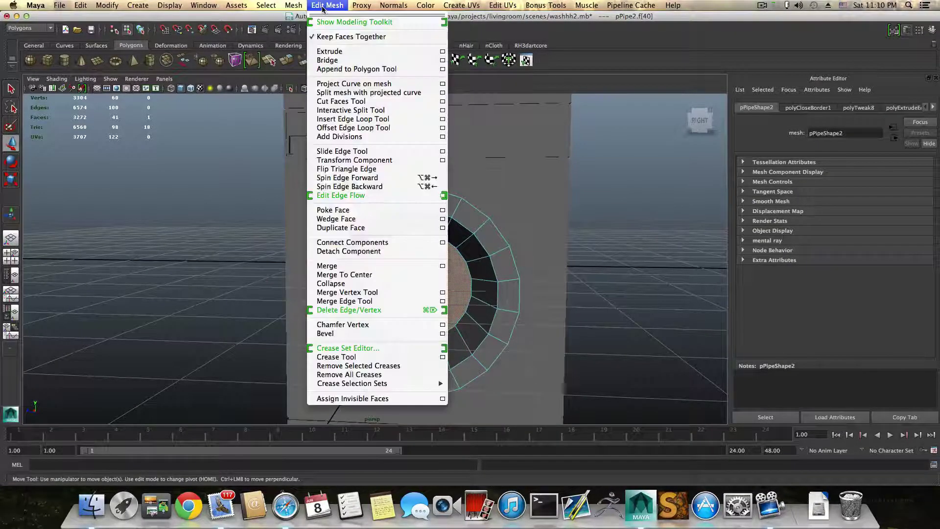
pyautogui.click(337, 211)
pyautogui.keyDown('alt'); pyautogui.moveTo(338, 294); pyautogui.dragTo(343, 316); pyautogui.keyUp('alt')
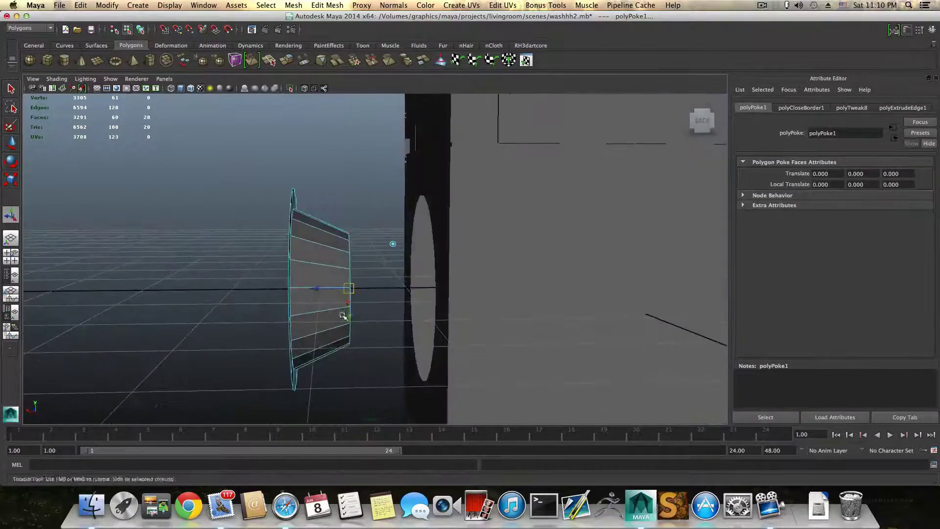
# Step: Select the ring's tapered wall and poked cap faces and extract them from the flat front ring as a separate bowl
pyautogui.rightClick(330, 253)
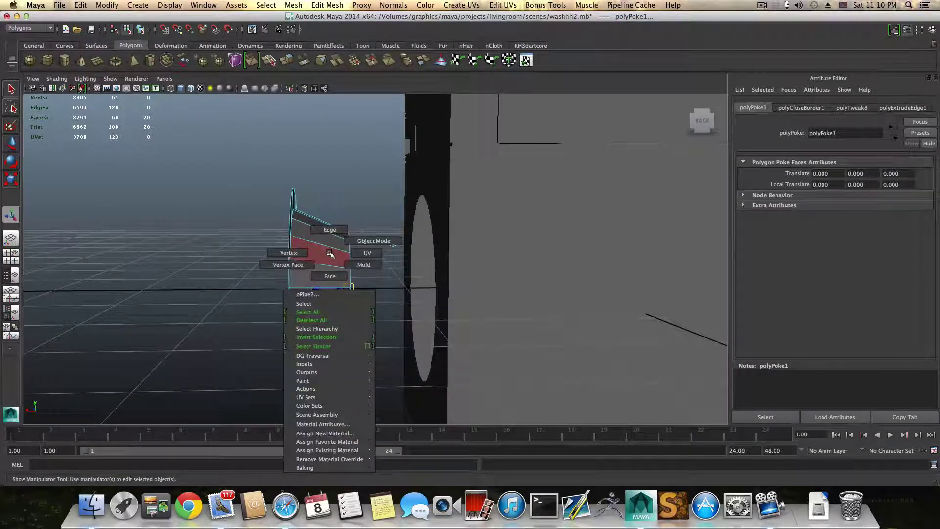
pyautogui.click(331, 278)
pyautogui.moveTo(368, 380); pyautogui.dragTo(419, 211)
pyautogui.click(327, 6)
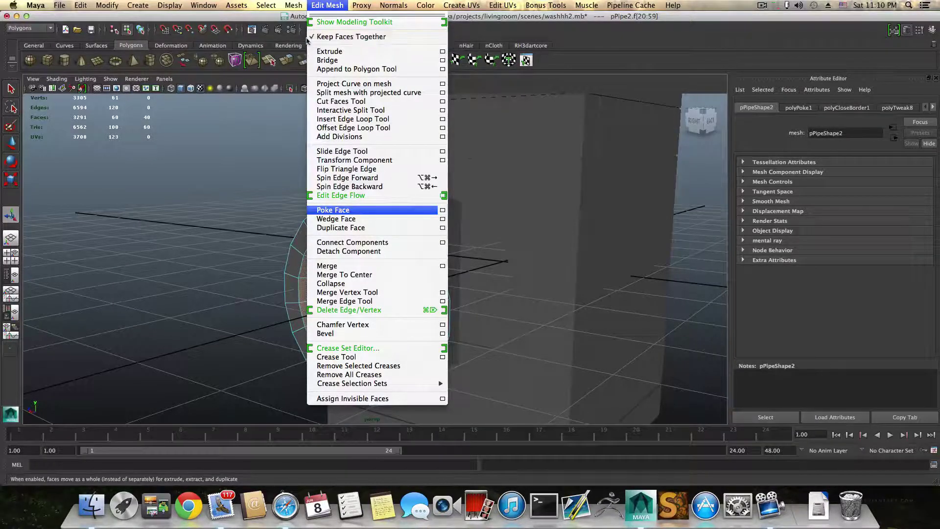
pyautogui.click(326, 5)
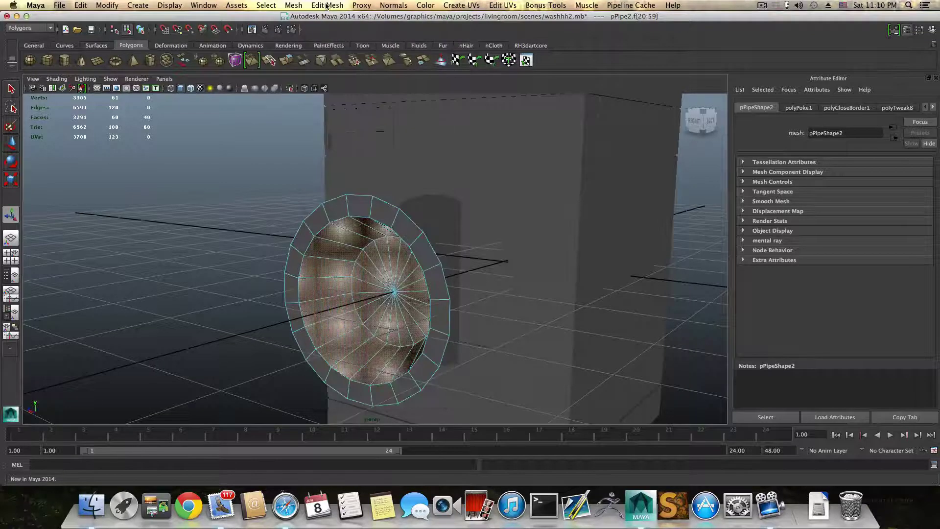
pyautogui.click(293, 5)
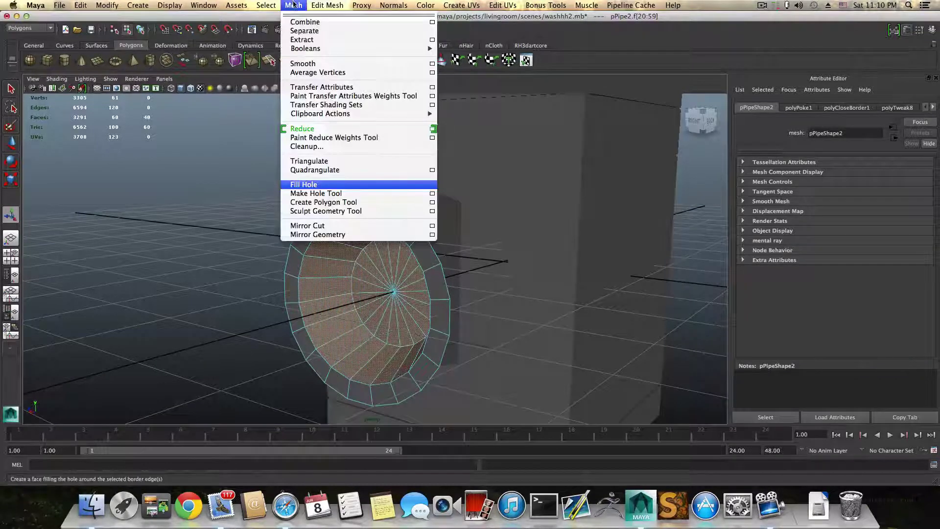
pyautogui.click(300, 40)
pyautogui.keyDown('alt'); pyautogui.moveTo(397, 296); pyautogui.dragTo(336, 310); pyautogui.keyUp('alt')
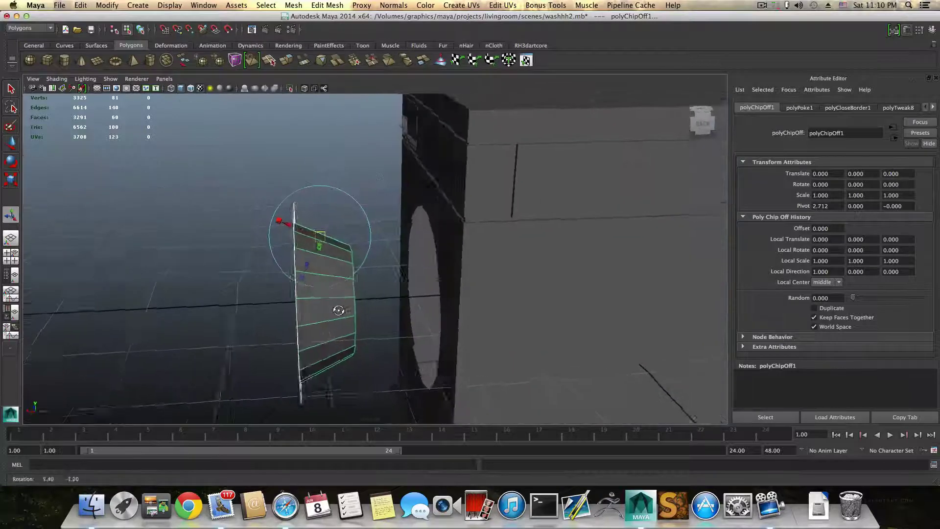
pyautogui.press('F8')
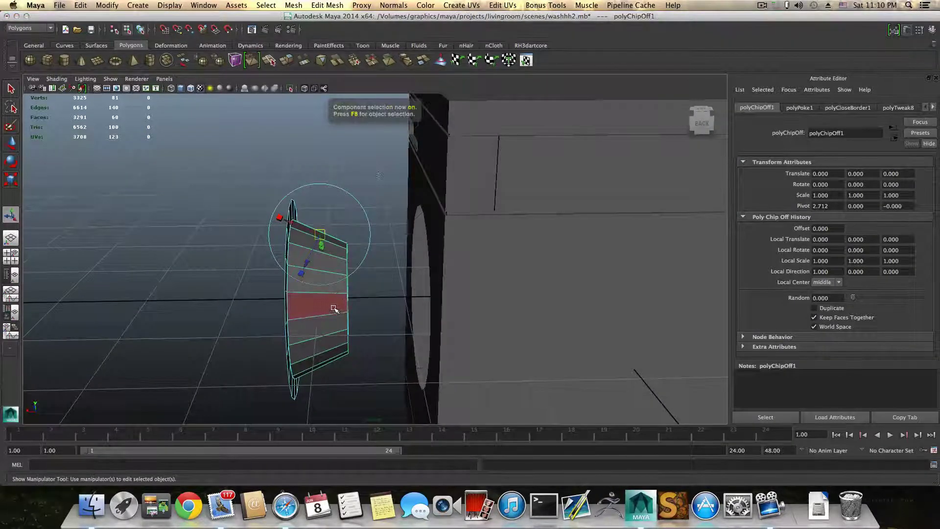
# Step: Insert edge loops on the extracted bowl's tapered wall close to its wide rim and its narrow end
pyautogui.keyDown('alt'); pyautogui.moveTo(323, 281); pyautogui.dragTo(358, 293, button='middle'); pyautogui.keyUp('alt')
pyautogui.click(356, 297)
pyautogui.keyDown('alt'); pyautogui.moveTo(360, 294); pyautogui.dragTo(351, 294); pyautogui.keyUp('alt')
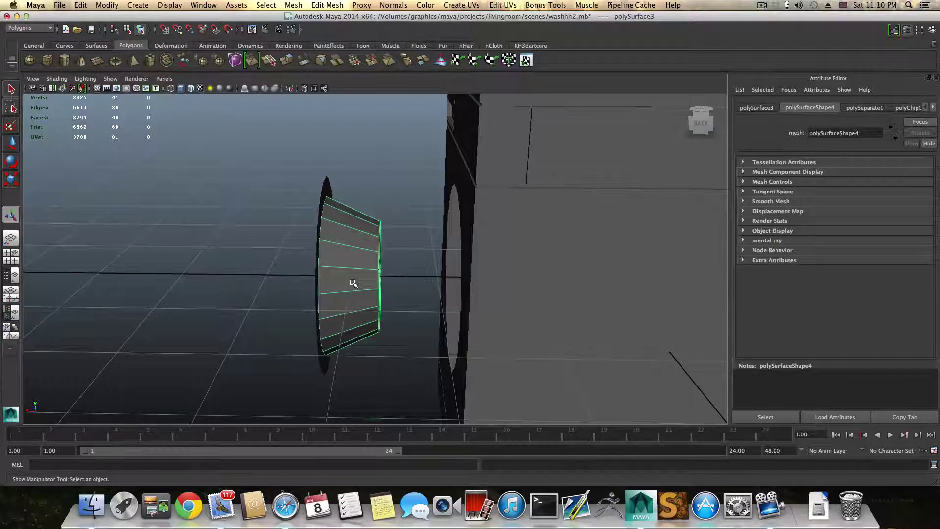
pyautogui.keyDown('shift'); pyautogui.moveTo(353, 283); pyautogui.dragTo(323, 296, button='right'); pyautogui.keyUp('shift')
pyautogui.moveTo(327, 243); pyautogui.dragTo(377, 258)
pyautogui.press('F8')
pyautogui.press('F8')
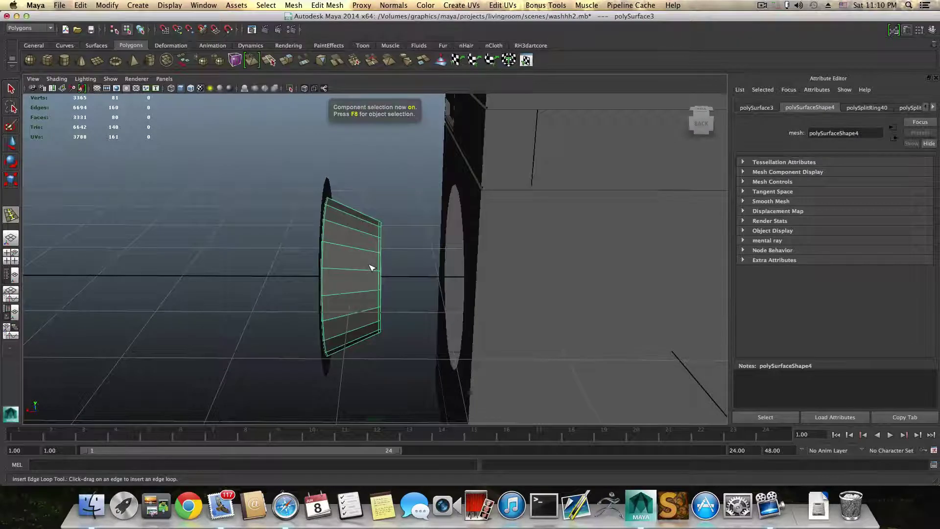
# Step: Preview the bowl's smoothing and restore its unsmoothed display
pyautogui.doubleClick(371, 267)
pyautogui.moveTo(362, 277)
pyautogui.keyDown('alt'); pyautogui.mouseDown()
pyautogui.moveTo(489, 248)
pyautogui.moveTo(510, 227)
pyautogui.moveTo(462, 260)
pyautogui.moveTo(369, 268)
pyautogui.moveTo(357, 279)
pyautogui.mouseUp(); pyautogui.keyUp('alt')
pyautogui.click(358, 280)
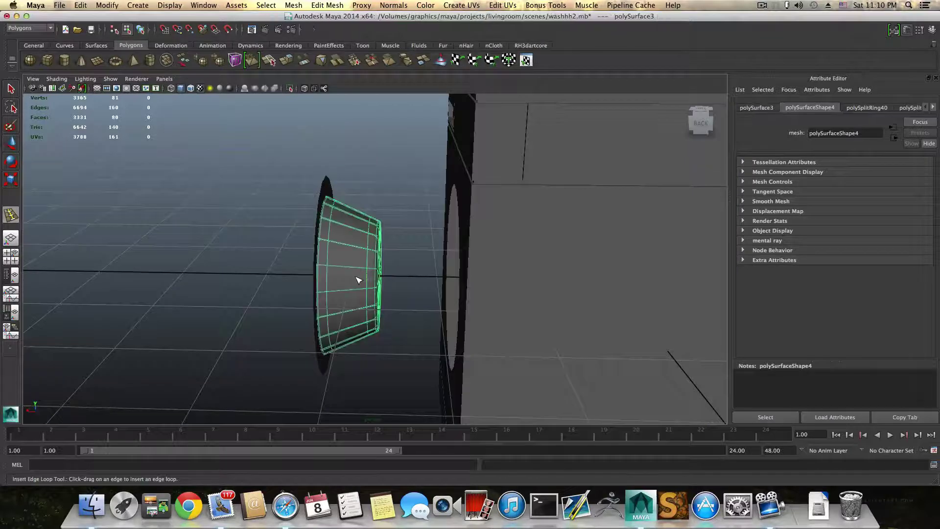
pyautogui.press('z')
pyautogui.press('1')
# Step: Extrude the whole bowl with a local Z translation of -0.031 to give its walls thickness, and return to object selection
pyautogui.click(12, 89)
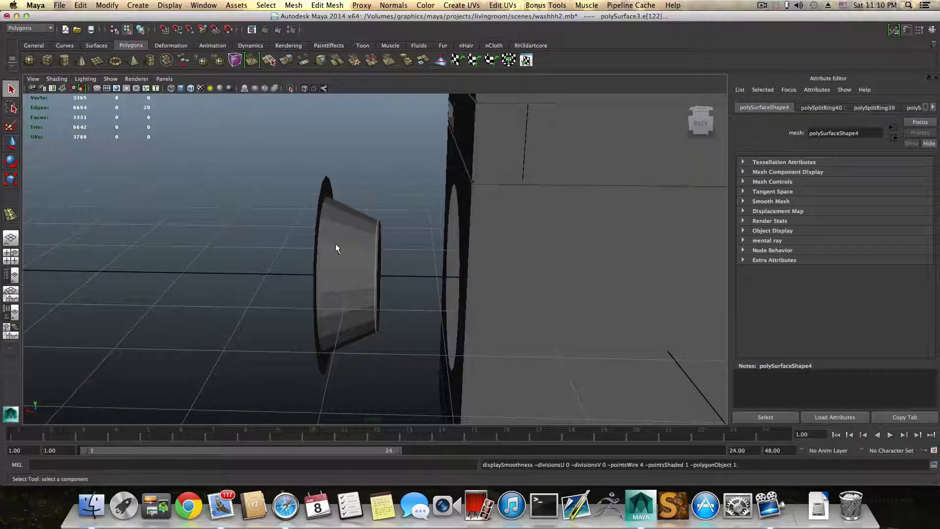
pyautogui.click(337, 245)
pyautogui.press('F8')
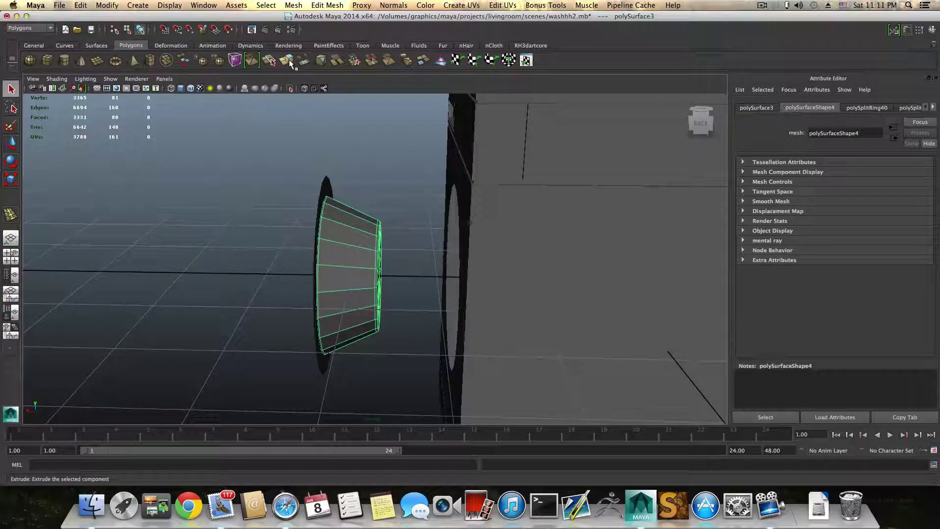
pyautogui.keyDown('alt'); pyautogui.moveTo(399, 274); pyautogui.dragTo(451, 263, button='middle'); pyautogui.keyUp('alt')
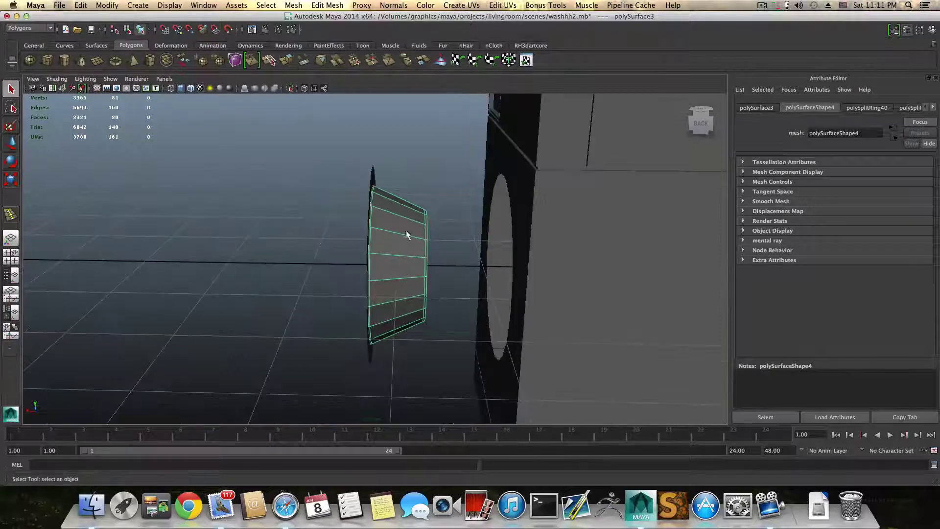
pyautogui.click(289, 62)
pyautogui.keyDown('alt'); pyautogui.moveTo(475, 269); pyautogui.dragTo(410, 302); pyautogui.keyUp('alt')
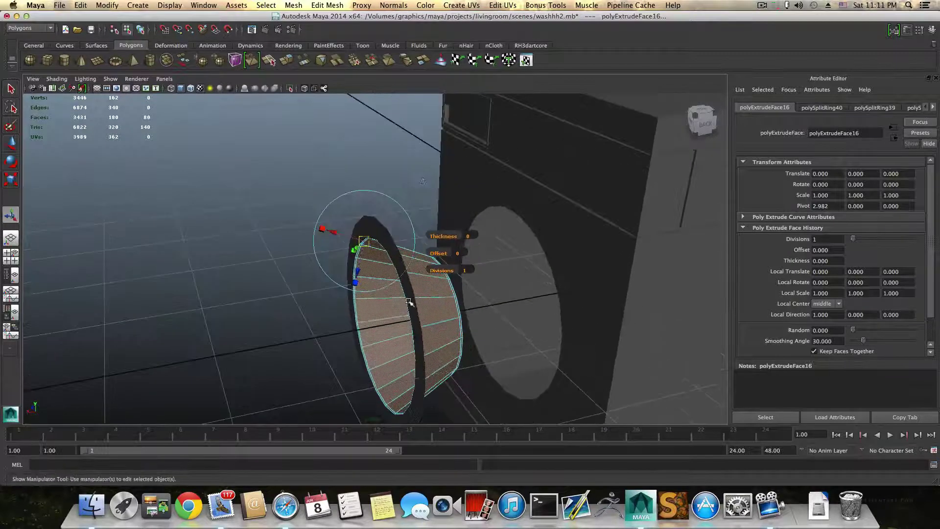
pyautogui.keyDown('alt'); pyautogui.moveTo(423, 182); pyautogui.dragTo(439, 187); pyautogui.keyUp('alt')
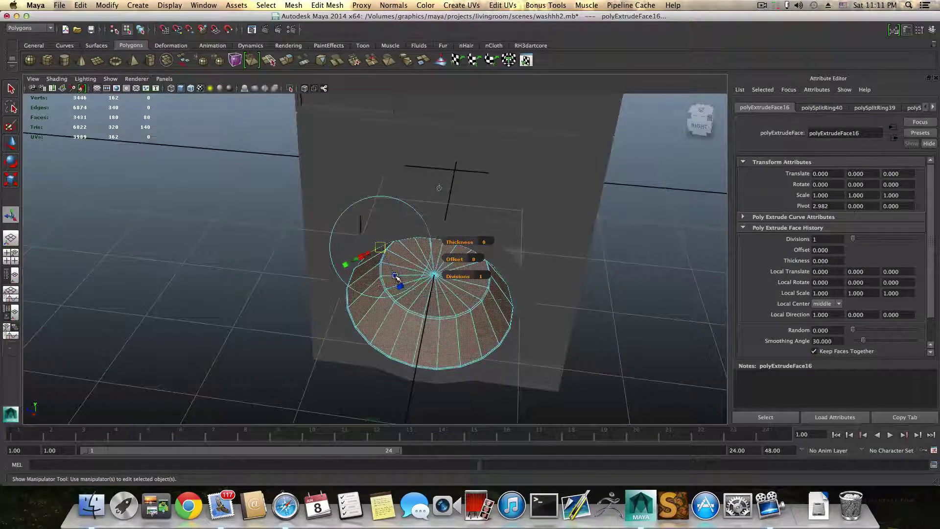
pyautogui.keyDown('alt'); pyautogui.moveTo(406, 283); pyautogui.dragTo(411, 301); pyautogui.keyUp('alt')
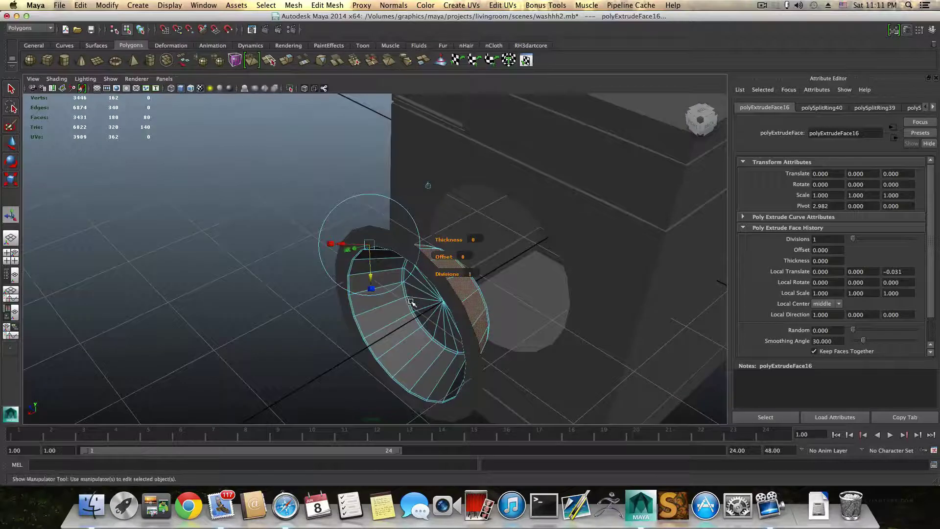
pyautogui.press('F8')
# Step: Extrude the flat front ring's outer edge loop and move the new edges about 0.02 cm toward the washing machine
pyautogui.keyDown('alt'); pyautogui.moveTo(441, 334); pyautogui.dragTo(466, 321); pyautogui.keyUp('alt')
pyautogui.click(520, 307)
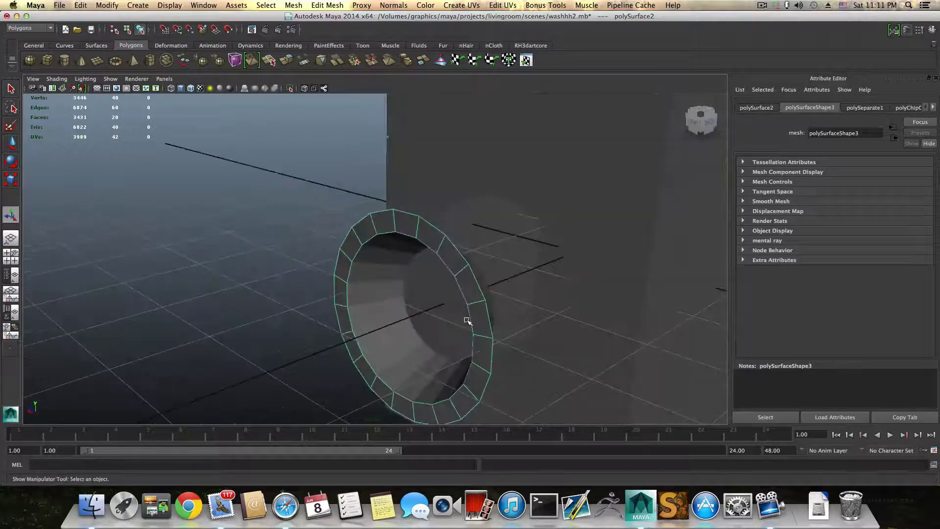
pyautogui.moveTo(475, 297); pyautogui.dragTo(475, 277, button='right')
pyautogui.click(476, 277)
pyautogui.doubleClick(476, 278)
pyautogui.moveTo(481, 301)
pyautogui.keyDown('alt'); pyautogui.mouseDown()
pyautogui.moveTo(431, 292)
pyautogui.moveTo(480, 298)
pyautogui.mouseUp(); pyautogui.keyUp('alt')
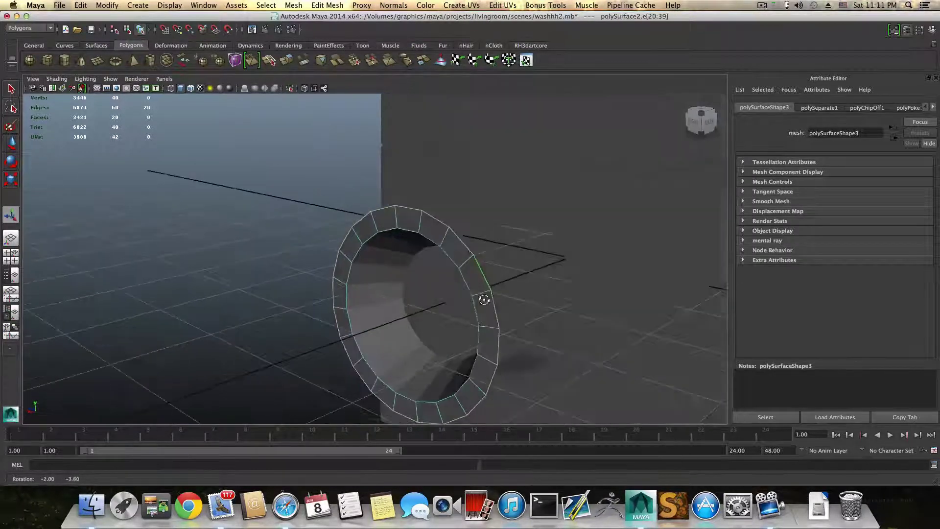
pyautogui.click(288, 61)
pyautogui.keyDown('alt'); pyautogui.moveTo(416, 256); pyautogui.dragTo(391, 254); pyautogui.keyUp('alt')
pyautogui.press('w')
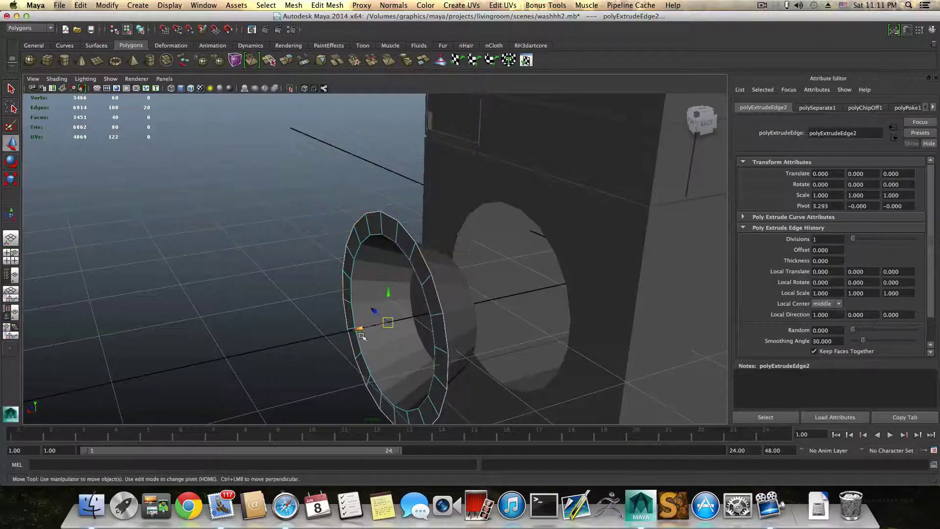
pyautogui.moveTo(359, 330); pyautogui.dragTo(334, 321)
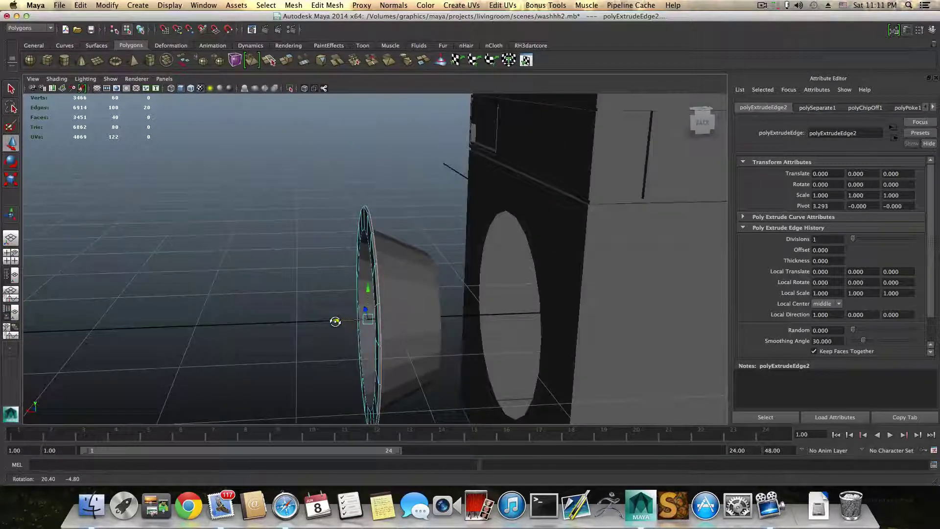
# Step: Extrude the ring's outer edge loop again, move it about 0.11 cm toward the machine, and return to object selection
pyautogui.click(291, 59)
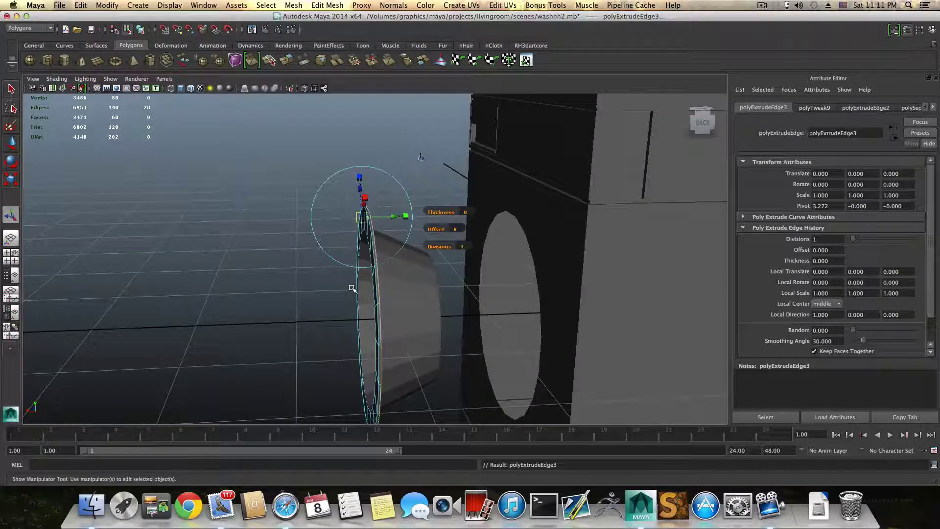
pyautogui.press('w')
pyautogui.moveTo(339, 321)
pyautogui.mouseDown()
pyautogui.moveTo(357, 322)
pyautogui.moveTo(348, 324)
pyautogui.mouseUp()
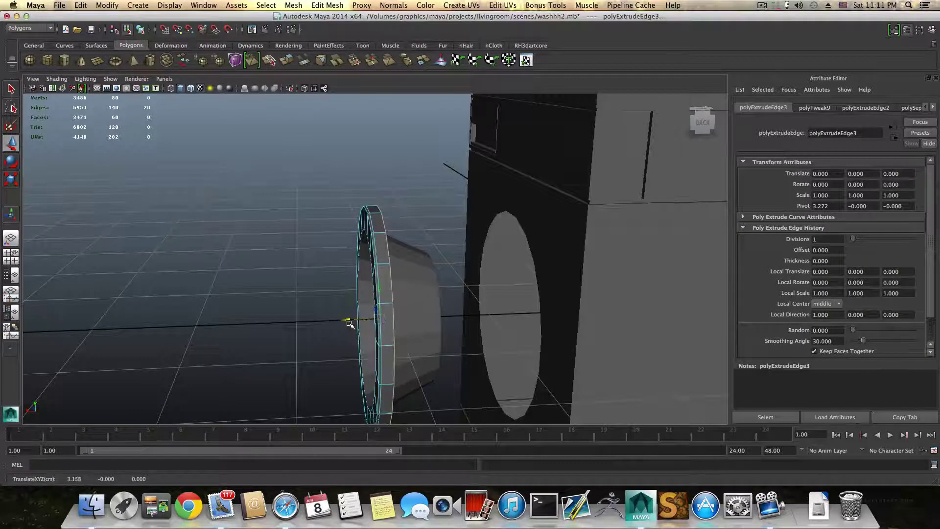
pyautogui.press('F8')
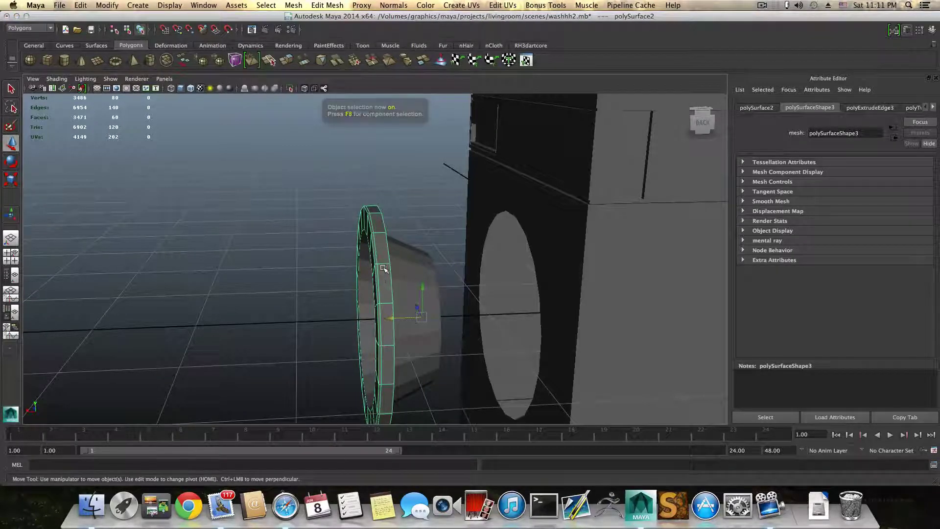
# Step: Insert supporting edge loops on the ring's side wall and close to the outer and inner borders of its front face
pyautogui.keyDown('shift'); pyautogui.moveTo(384, 270); pyautogui.dragTo(336, 282, button='right'); pyautogui.keyUp('shift')
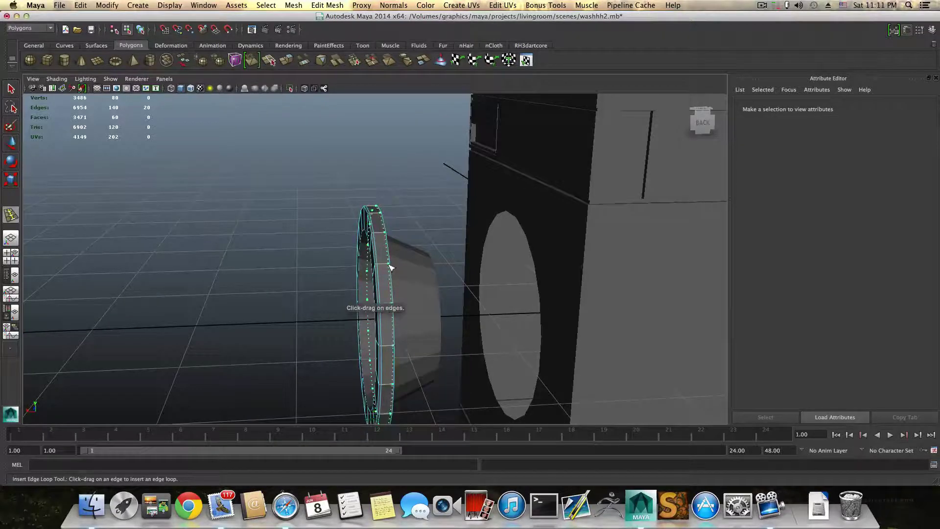
pyautogui.click(392, 269)
pyautogui.keyDown('alt'); pyautogui.moveTo(390, 269); pyautogui.dragTo(494, 256); pyautogui.keyUp('alt')
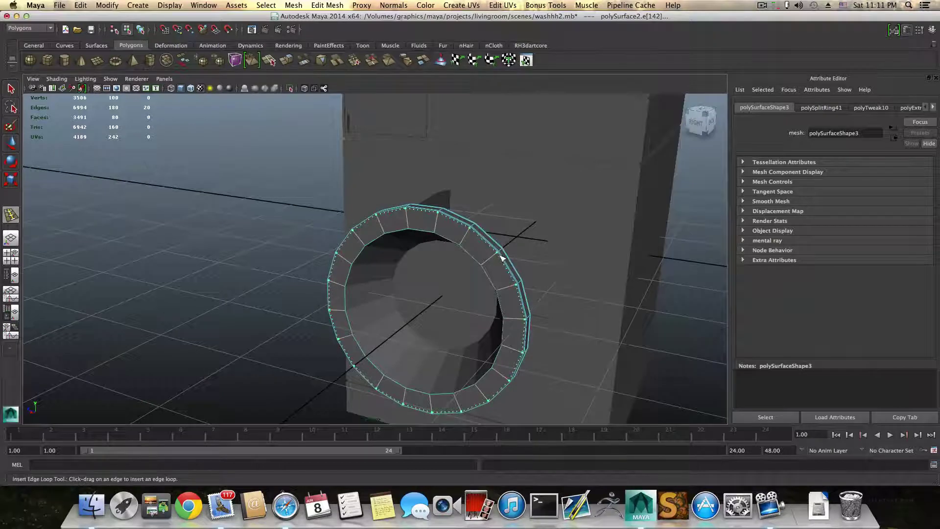
pyautogui.click(500, 255)
pyautogui.keyDown('alt'); pyautogui.moveTo(495, 274); pyautogui.dragTo(497, 242); pyautogui.keyUp('alt')
pyautogui.keyDown('alt'); pyautogui.moveTo(527, 282); pyautogui.dragTo(463, 261); pyautogui.keyUp('alt')
pyautogui.keyDown('alt'); pyautogui.moveTo(462, 260); pyautogui.dragTo(586, 281, button='right'); pyautogui.keyUp('alt')
pyautogui.keyDown('alt'); pyautogui.moveTo(586, 281); pyautogui.dragTo(491, 262, button='middle'); pyautogui.keyUp('alt')
# Step: Select one front segment of the ring, including its thin border faces, and extrude it forward as a raised handle block
pyautogui.moveTo(488, 282); pyautogui.dragTo(490, 302, button='right')
pyautogui.click(10, 89)
pyautogui.keyDown('alt'); pyautogui.moveTo(431, 312); pyautogui.dragTo(475, 321); pyautogui.keyUp('alt')
pyautogui.keyDown('alt'); pyautogui.moveTo(475, 321); pyautogui.dragTo(504, 296, button='right'); pyautogui.keyUp('alt')
pyautogui.press('F11')
pyautogui.click(483, 297)
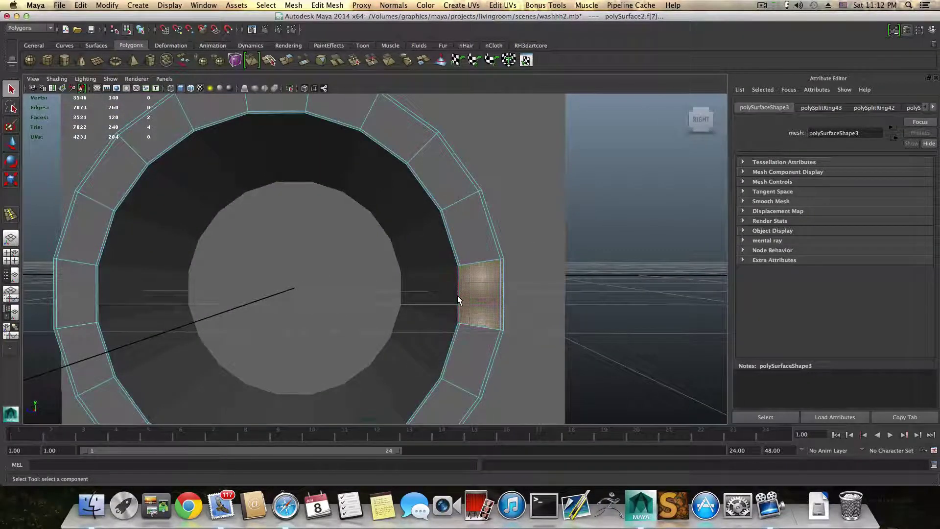
pyautogui.keyDown('shift'); pyautogui.click(459, 297); pyautogui.keyUp('shift')
pyautogui.keyDown('alt'); pyautogui.moveTo(493, 326); pyautogui.dragTo(454, 339); pyautogui.keyUp('alt')
pyautogui.click(286, 61)
pyautogui.keyDown('alt'); pyautogui.moveTo(416, 321); pyautogui.dragTo(376, 327, button='right'); pyautogui.keyUp('alt')
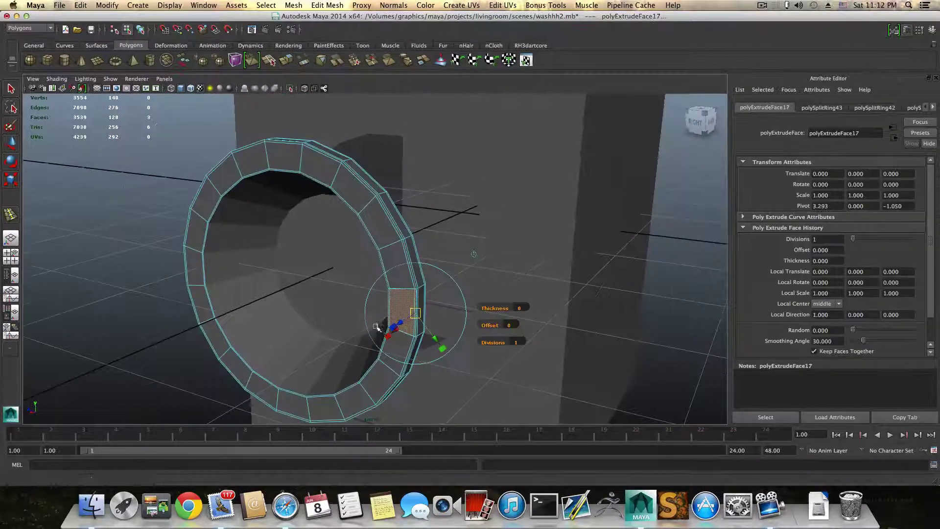
pyautogui.keyDown('alt'); pyautogui.moveTo(377, 327); pyautogui.dragTo(530, 310); pyautogui.keyUp('alt')
pyautogui.press('w')
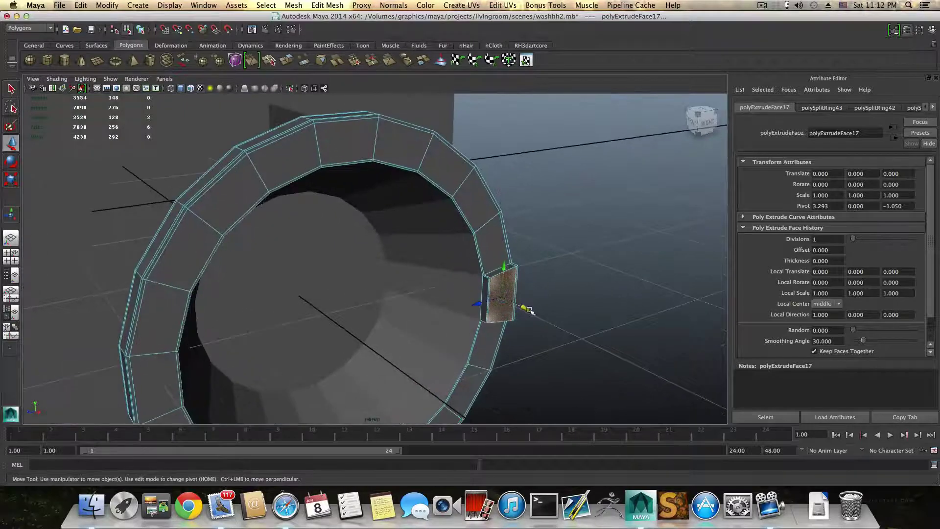
# Step: Extrude the handle block's inner side face 0.168 toward the door's centre and return to object selection
pyautogui.moveTo(492, 274); pyautogui.dragTo(485, 297, button='right')
pyautogui.click(485, 297)
pyautogui.keyDown('alt'); pyautogui.moveTo(503, 343); pyautogui.dragTo(608, 340); pyautogui.keyUp('alt')
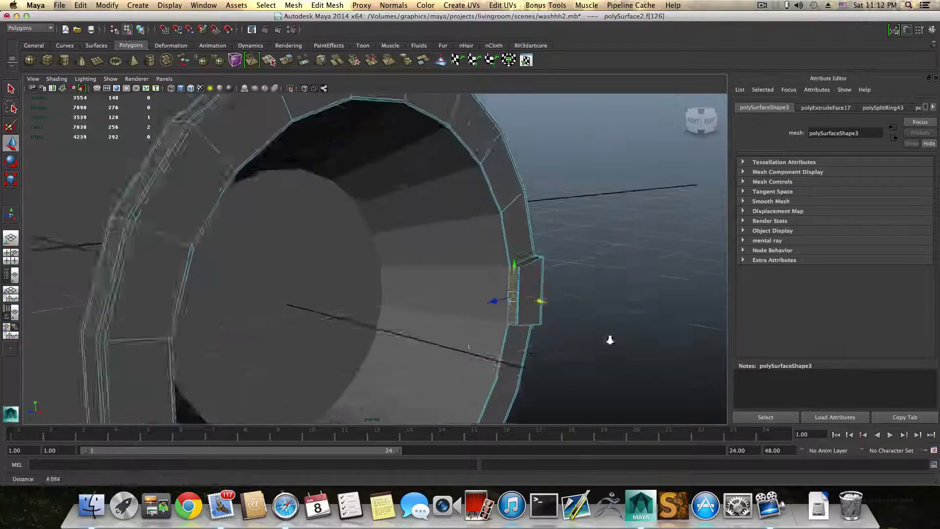
pyautogui.keyDown('alt'); pyautogui.moveTo(608, 340); pyautogui.dragTo(629, 333, button='right'); pyautogui.keyUp('alt')
pyautogui.keyDown('alt'); pyautogui.moveTo(629, 334); pyautogui.dragTo(589, 318, button='middle'); pyautogui.keyUp('alt')
pyautogui.doubleClick(590, 318)
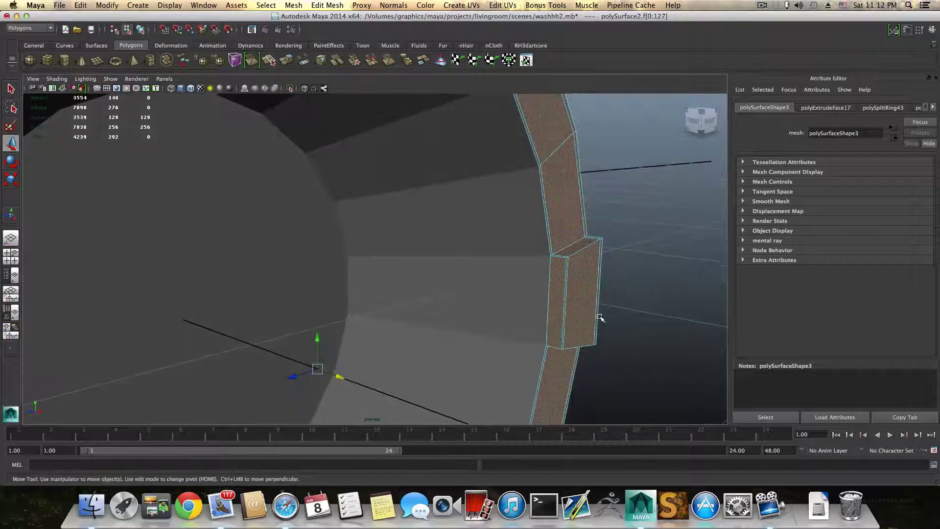
pyautogui.click(558, 313)
pyautogui.scroll(-3, 472, 259)
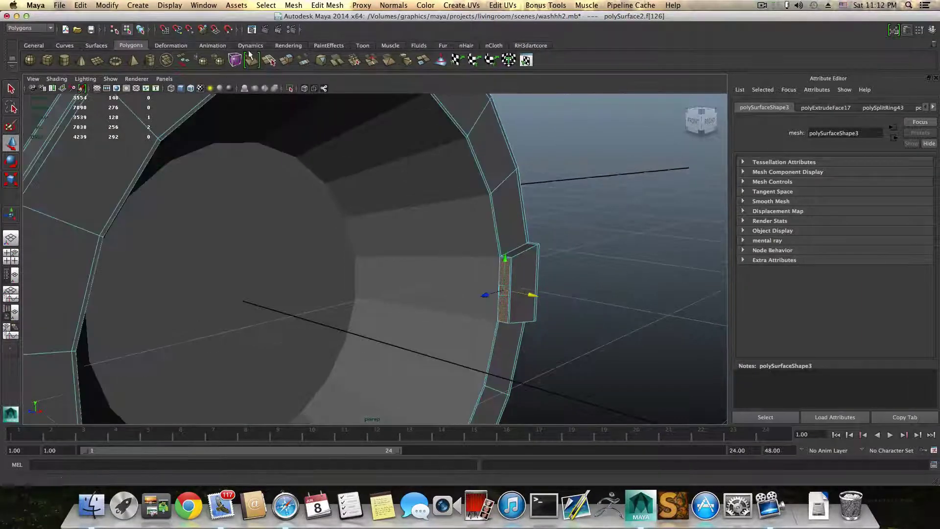
pyautogui.click(286, 61)
pyautogui.keyDown('alt'); pyautogui.moveTo(477, 333); pyautogui.dragTo(416, 302); pyautogui.keyUp('alt')
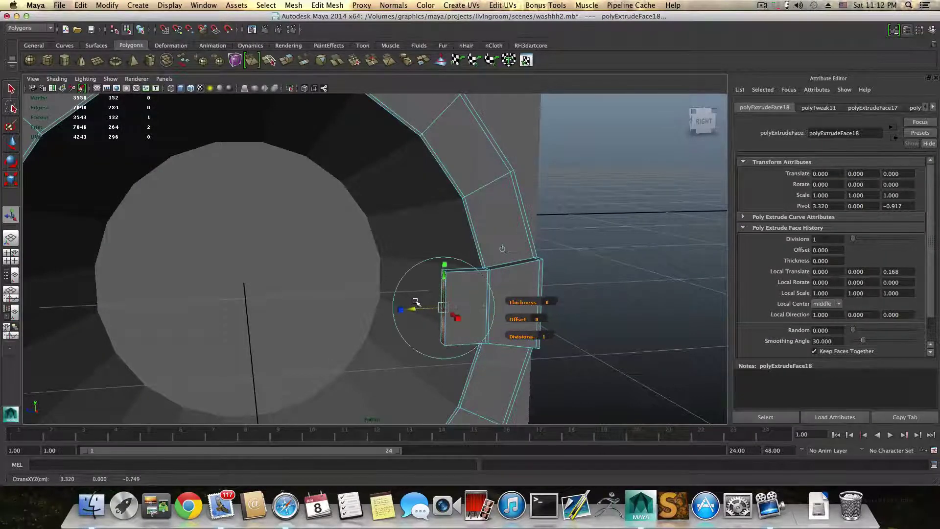
pyautogui.press('F8')
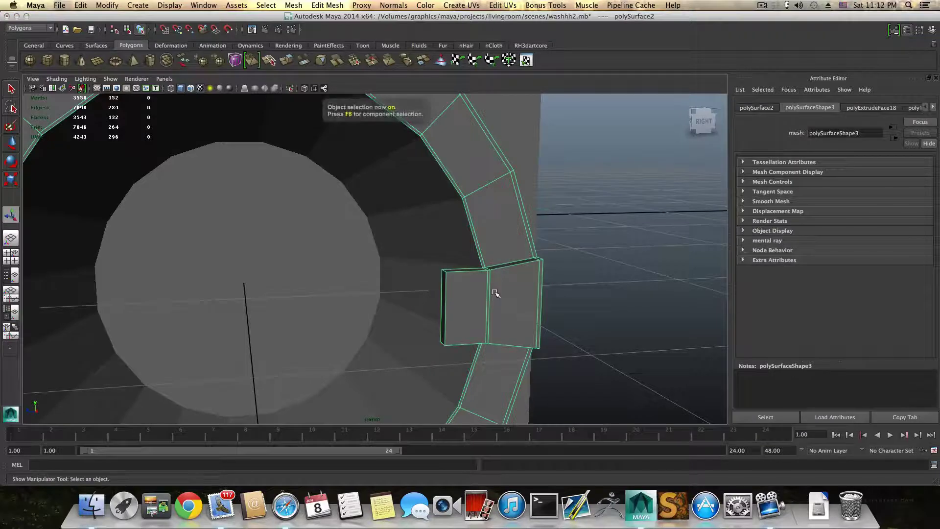
# Step: Check the ring smoothed, return to its unsmoothed display, insert two supporting edge loops around the handle block, and return to object selection
pyautogui.keyDown('alt'); pyautogui.moveTo(501, 296); pyautogui.dragTo(413, 330); pyautogui.keyUp('alt')
pyautogui.scroll(-3, 479, 310)
pyautogui.press('3')
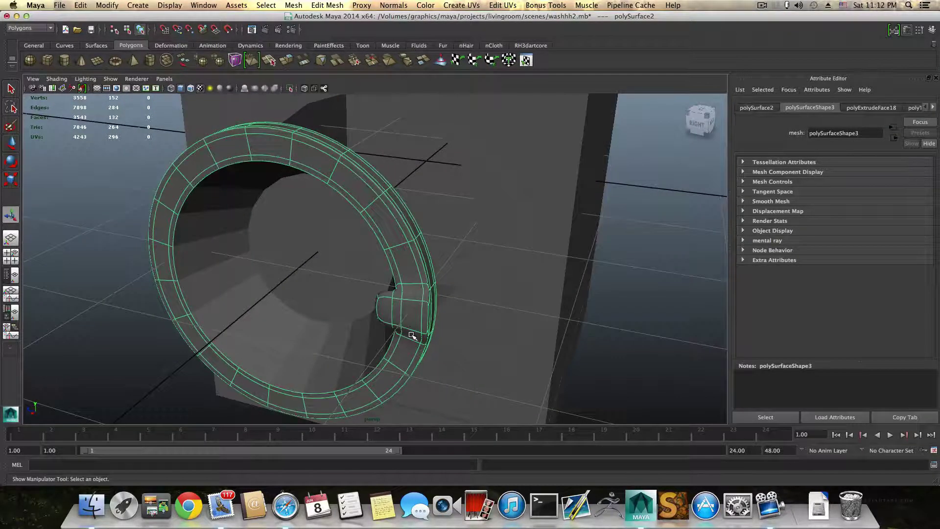
pyautogui.press('1')
pyautogui.keyDown('alt'); pyautogui.moveTo(408, 322); pyautogui.dragTo(346, 311); pyautogui.keyUp('alt')
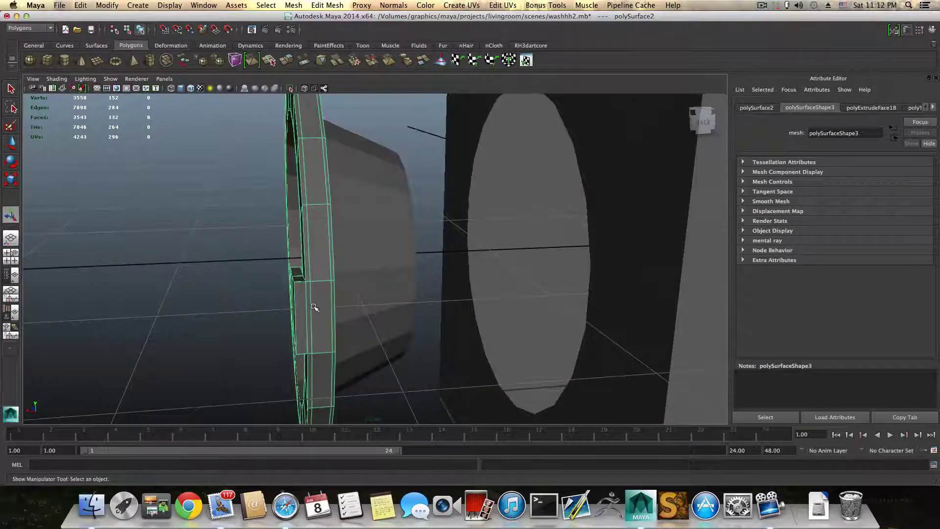
pyautogui.keyDown('shift'); pyautogui.moveTo(314, 307); pyautogui.dragTo(358, 299, button='right'); pyautogui.keyUp('shift')
pyautogui.moveTo(346, 292); pyautogui.dragTo(345, 293)
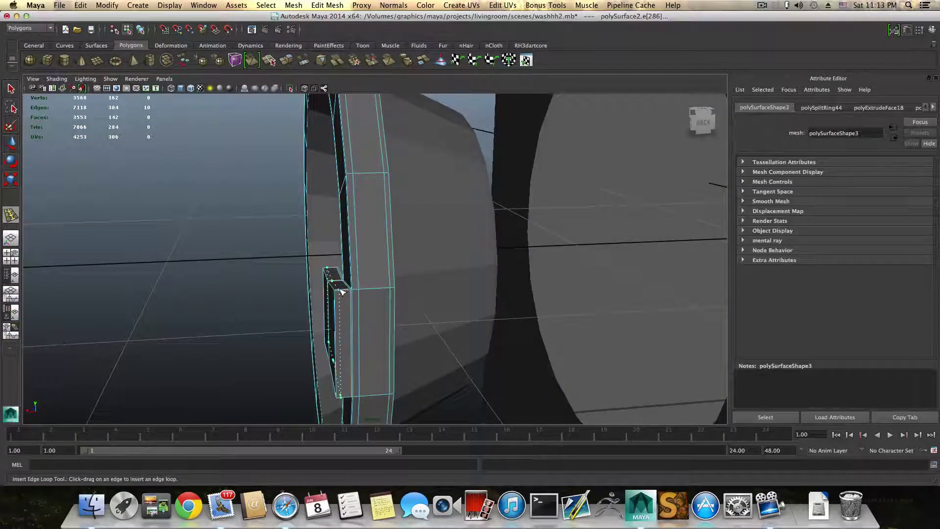
pyautogui.keyDown('alt'); pyautogui.moveTo(349, 356); pyautogui.dragTo(401, 338); pyautogui.keyUp('alt')
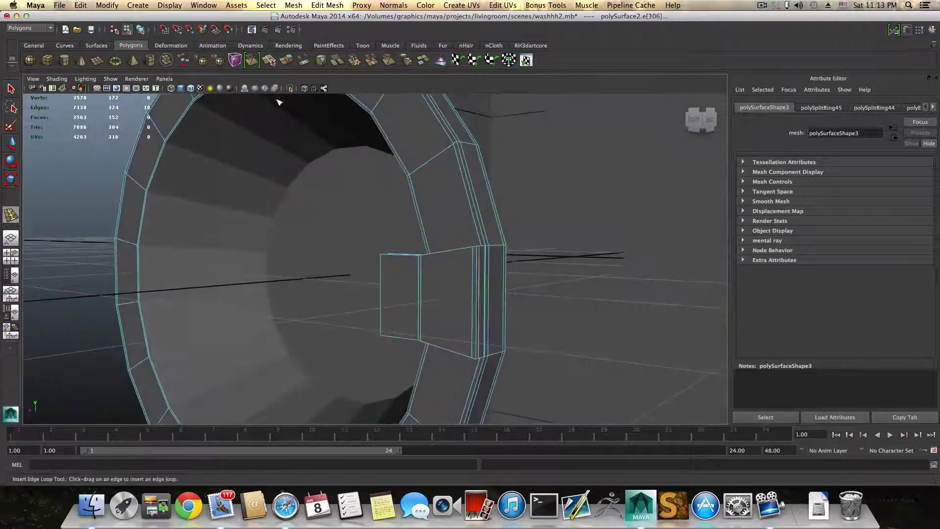
pyautogui.press('F8')
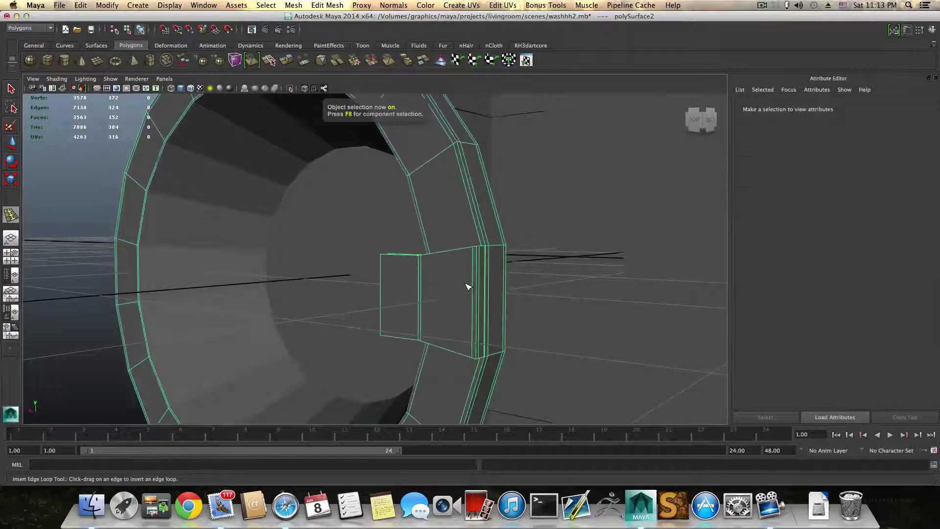
# Step: Select the handle's front faces, including the strip between them, and inset them with two extrusions at local scales 0.917 and 0.883
pyautogui.press('3')
pyautogui.press('F8')
pyautogui.moveTo(468, 290)
pyautogui.keyDown('alt'); pyautogui.mouseDown()
pyautogui.moveTo(410, 289)
pyautogui.moveTo(533, 297)
pyautogui.moveTo(516, 287)
pyautogui.moveTo(556, 307)
pyautogui.moveTo(542, 286)
pyautogui.moveTo(478, 292)
pyautogui.mouseUp(); pyautogui.keyUp('alt')
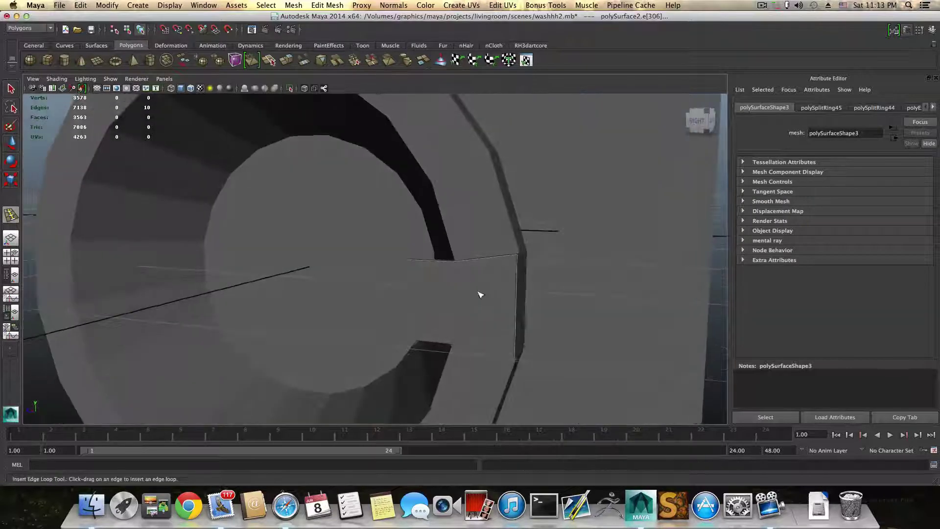
pyautogui.press('q')
pyautogui.moveTo(475, 287); pyautogui.dragTo(462, 313, button='right')
pyautogui.click(460, 313)
pyautogui.keyDown('shift'); pyautogui.click(448, 305); pyautogui.keyUp('shift')
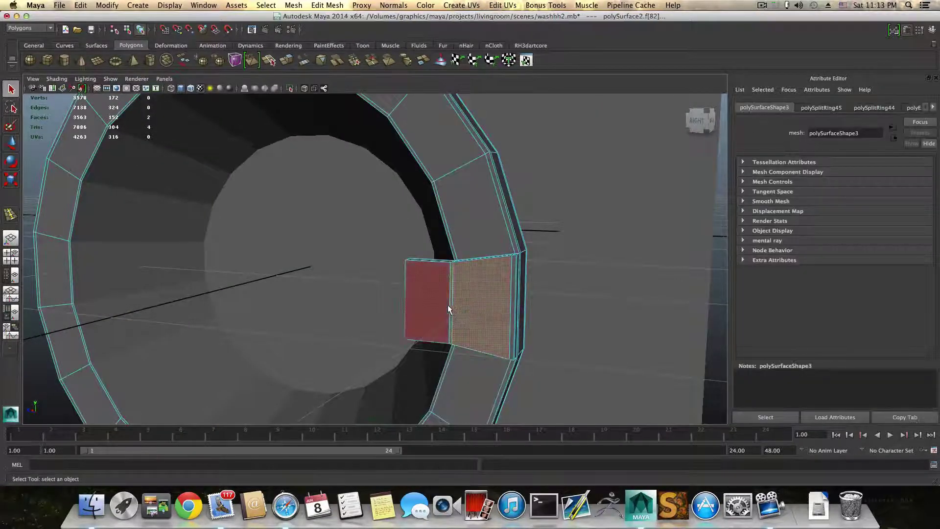
pyautogui.keyDown('alt'); pyautogui.moveTo(482, 331); pyautogui.dragTo(494, 333); pyautogui.keyUp('alt')
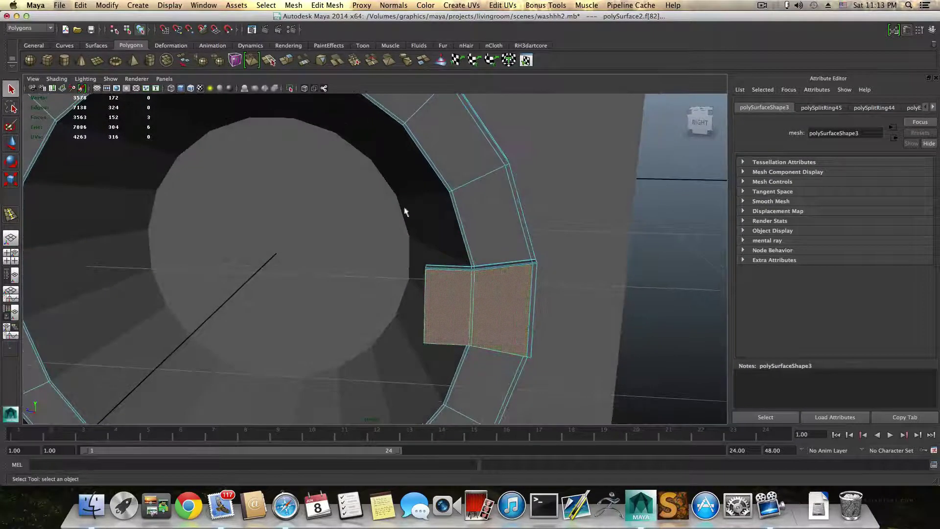
pyautogui.click(283, 66)
pyautogui.keyDown('alt'); pyautogui.moveTo(515, 346); pyautogui.dragTo(438, 328); pyautogui.keyUp('alt')
pyautogui.click(414, 339)
pyautogui.click(287, 61)
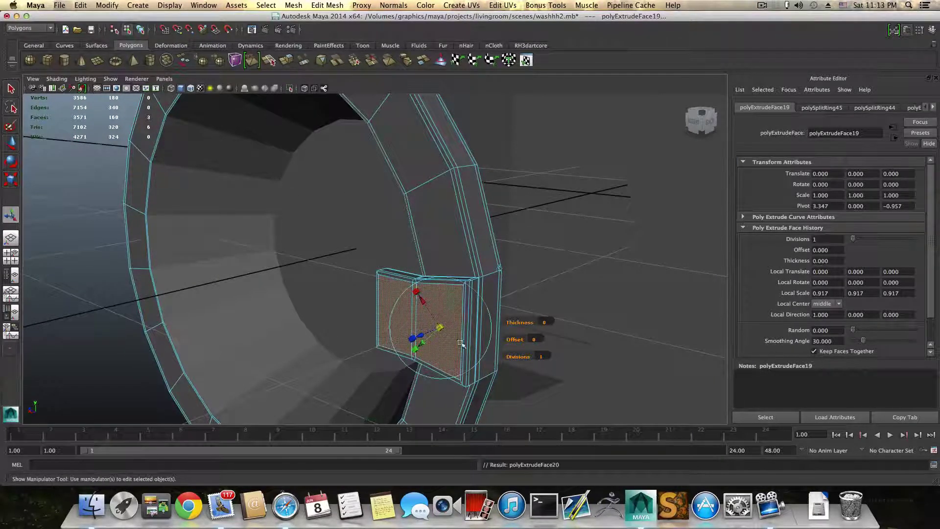
pyautogui.moveTo(440, 329); pyautogui.dragTo(509, 275)
# Step: Select the narrow border faces between the handle's insets, extrude them twice slightly toward the machine as a groove, and return to object selection
pyautogui.rightClick(512, 277)
pyautogui.moveTo(513, 278); pyautogui.dragTo(513, 296, button='right')
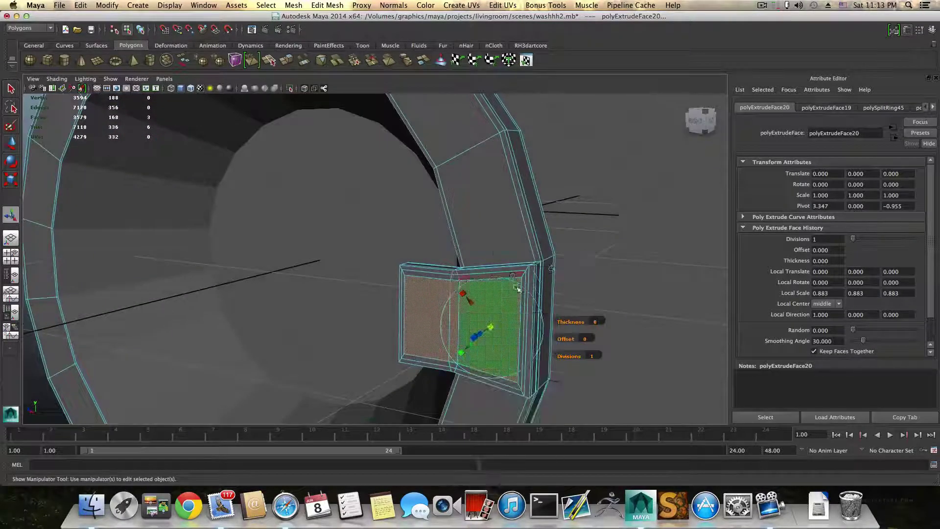
pyautogui.click(516, 273)
pyautogui.doubleClick(524, 286)
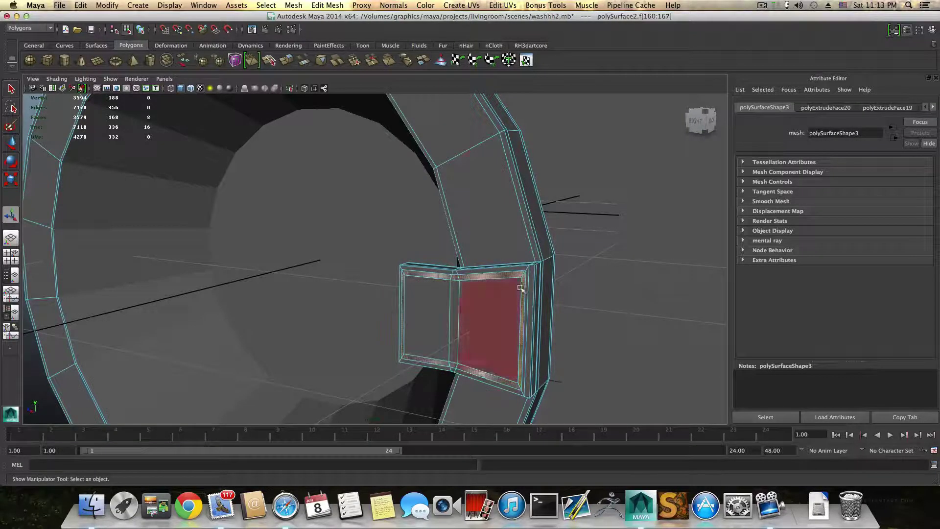
pyautogui.click(286, 60)
pyautogui.keyDown('alt'); pyautogui.moveTo(507, 331); pyautogui.dragTo(454, 356); pyautogui.keyUp('alt')
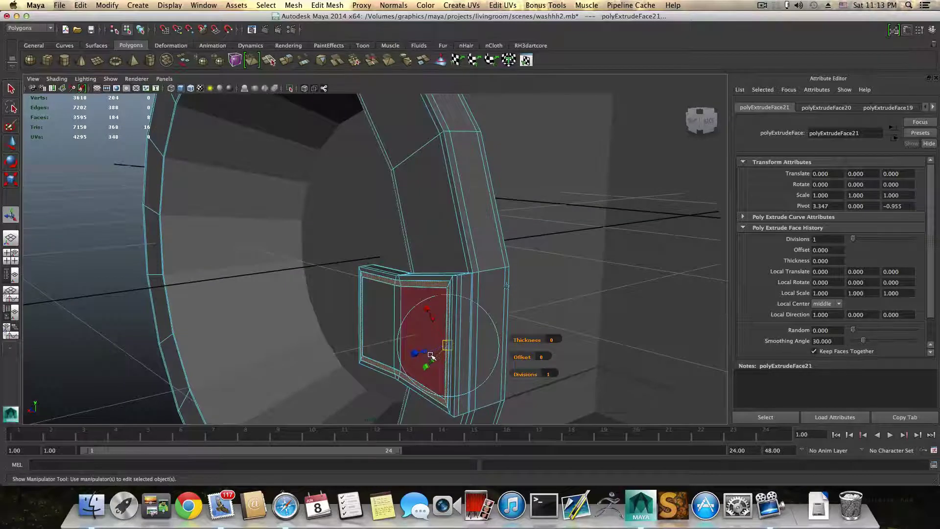
pyautogui.press('w')
pyautogui.moveTo(375, 336); pyautogui.dragTo(379, 335)
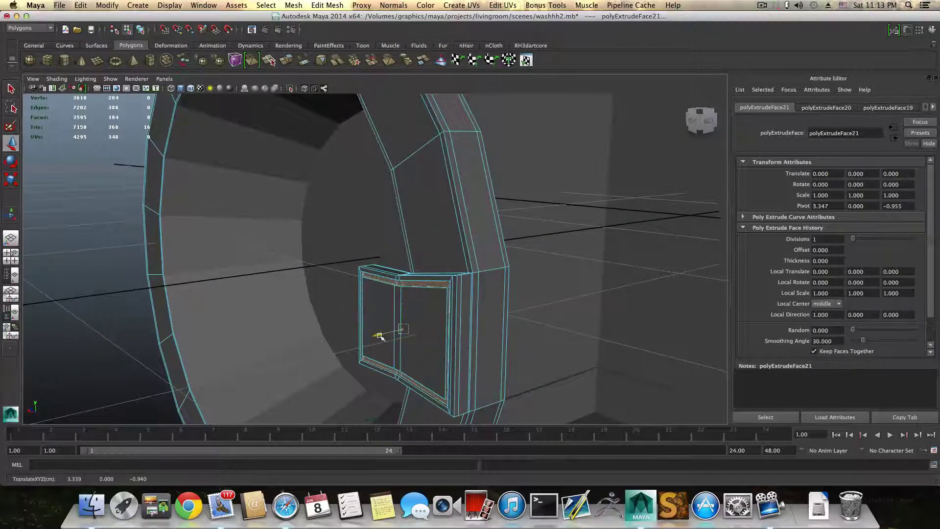
pyautogui.click(287, 60)
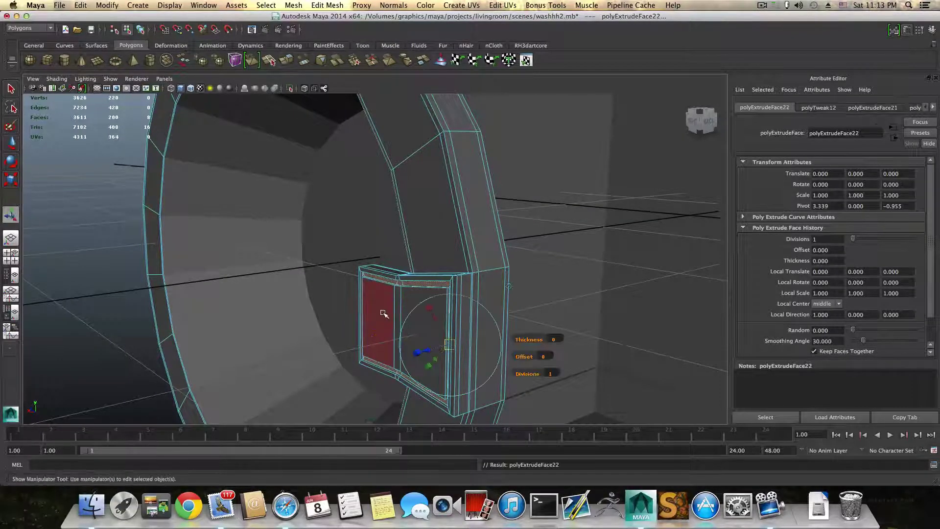
pyautogui.press('w')
pyautogui.moveTo(385, 334); pyautogui.dragTo(452, 330)
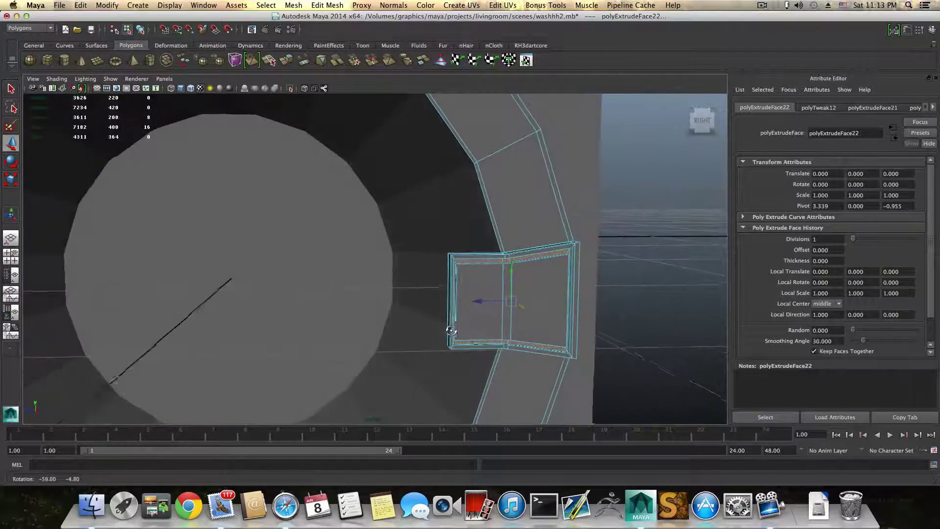
pyautogui.press('F8')
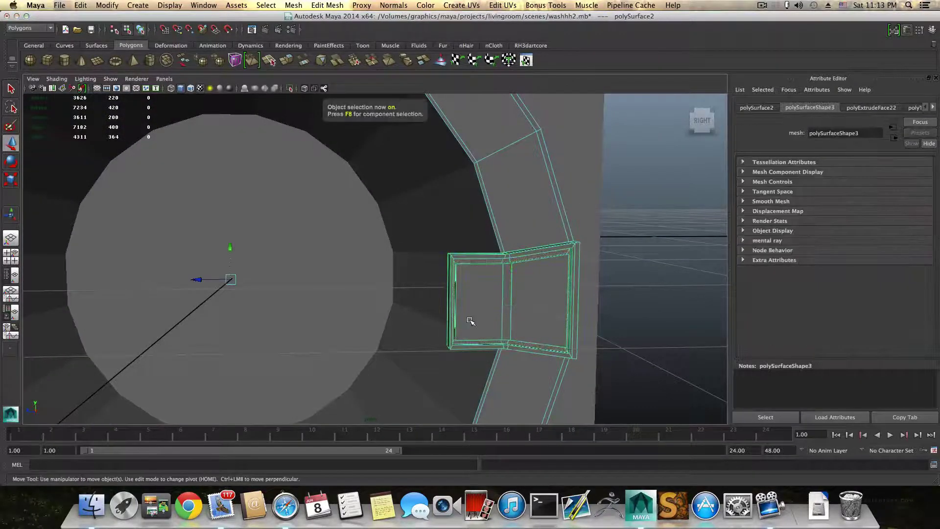
# Step: Preview the ring and glass bowl smoothed and examine the handle and the door from the front and behind
pyautogui.press('3')
pyautogui.click(610, 312)
pyautogui.keyDown('alt'); pyautogui.moveTo(611, 312); pyautogui.dragTo(426, 354); pyautogui.keyUp('alt')
pyautogui.click(375, 317)
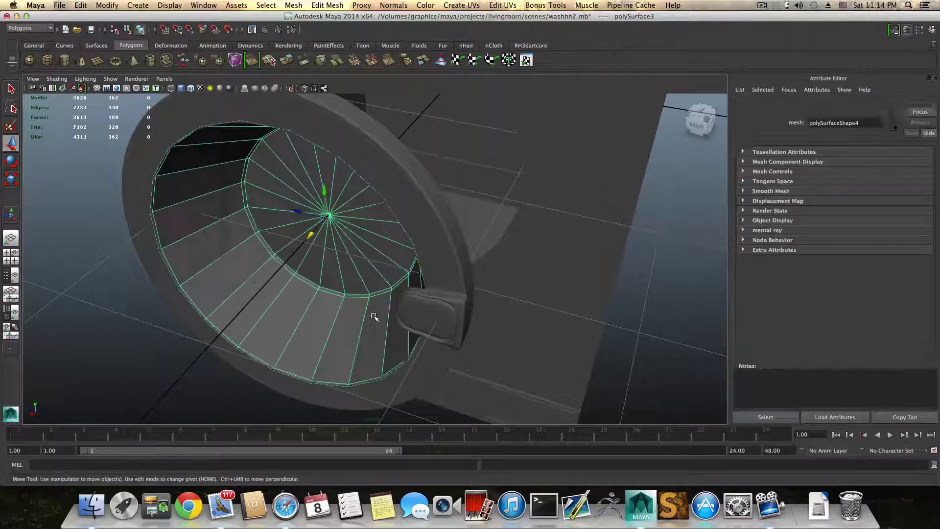
pyautogui.keyDown('alt'); pyautogui.moveTo(377, 321); pyautogui.dragTo(410, 324); pyautogui.keyUp('alt')
pyautogui.click(606, 294)
pyautogui.keyDown('alt'); pyautogui.moveTo(529, 329); pyautogui.dragTo(513, 284); pyautogui.keyUp('alt')
pyautogui.click(353, 256)
pyautogui.keyDown('alt'); pyautogui.moveTo(403, 298); pyautogui.dragTo(432, 300); pyautogui.keyUp('alt')
pyautogui.click(468, 262)
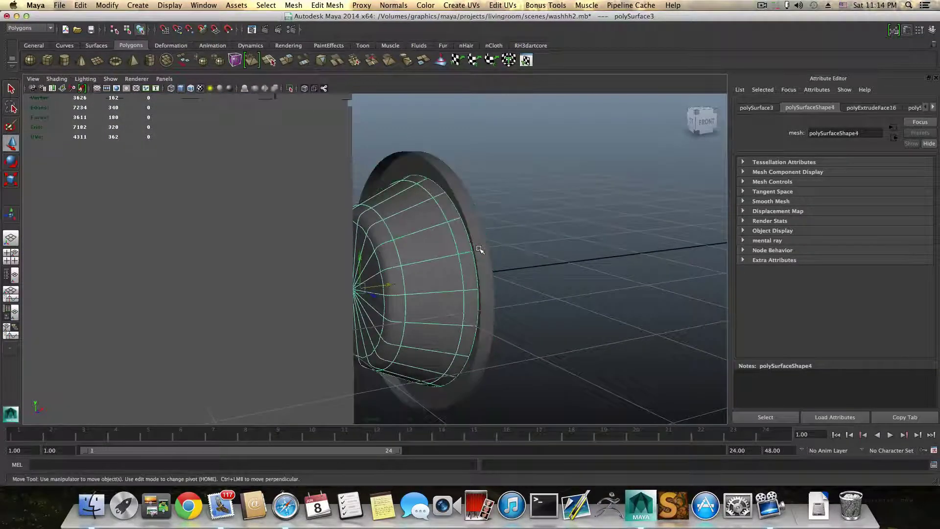
# Step: Return the ring to unsmoothed display, extrude the rear edge loop of its outer wall, and scale it very slightly inward
pyautogui.click(481, 248)
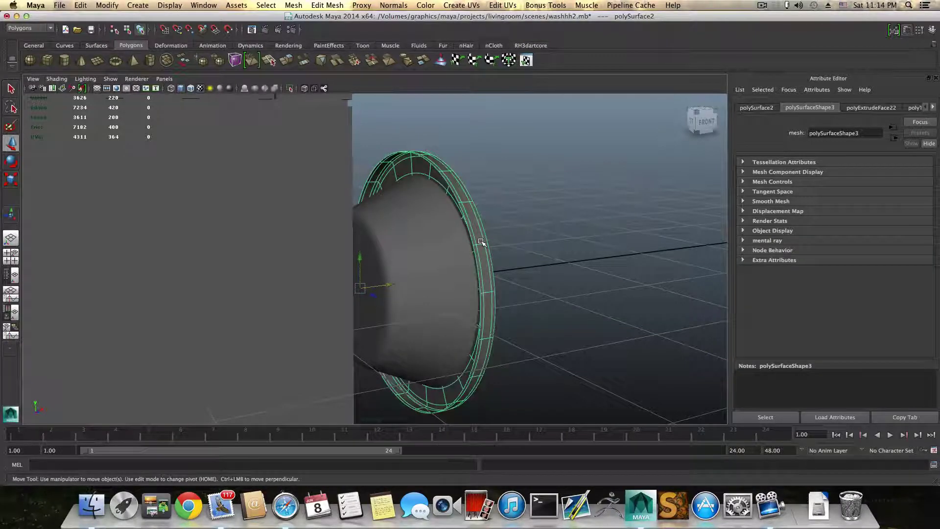
pyautogui.press('1')
pyautogui.moveTo(481, 242); pyautogui.dragTo(471, 232, button='right')
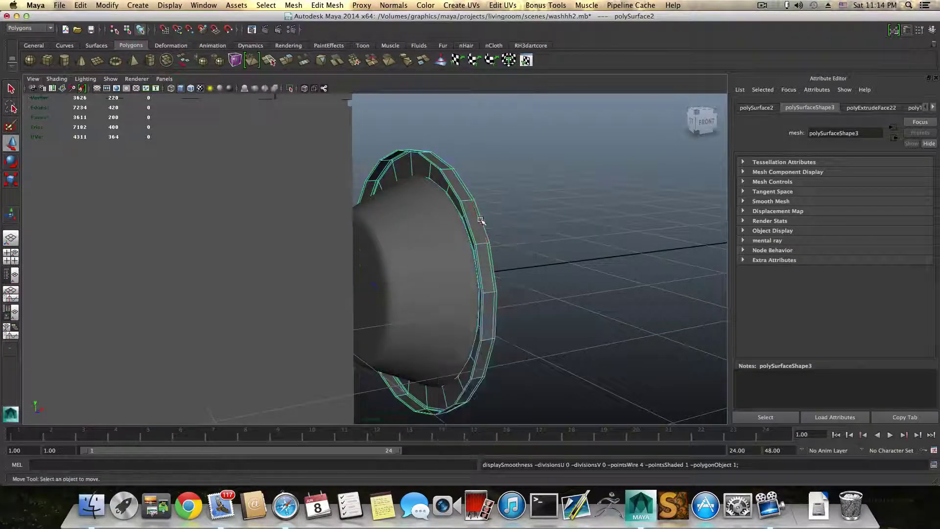
pyautogui.doubleClick(471, 232)
pyautogui.keyDown('alt'); pyautogui.moveTo(463, 250); pyautogui.dragTo(482, 247); pyautogui.keyUp('alt')
pyautogui.click(288, 61)
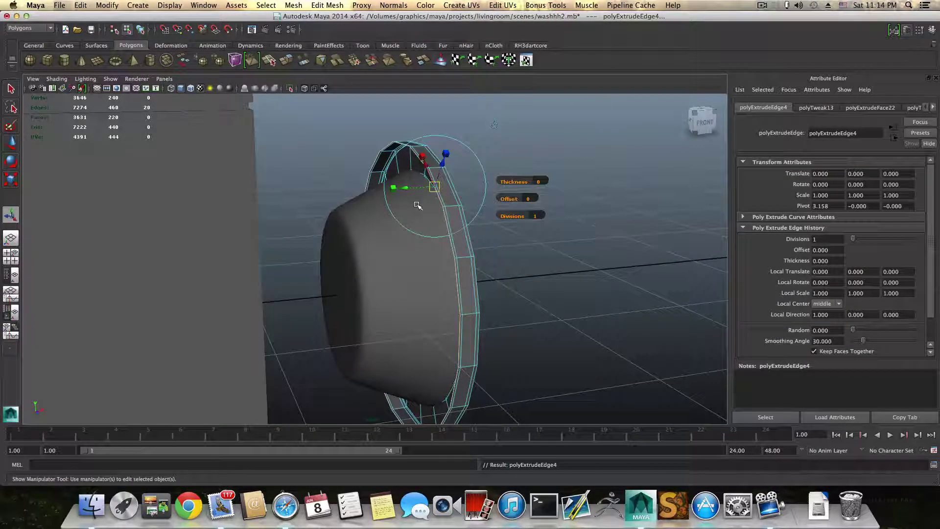
pyautogui.press('r')
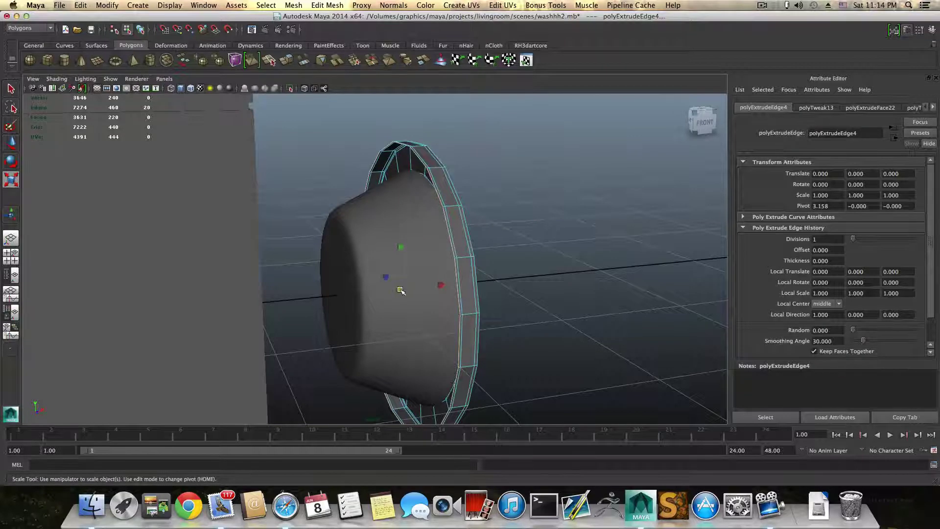
pyautogui.moveTo(401, 290); pyautogui.dragTo(399, 291)
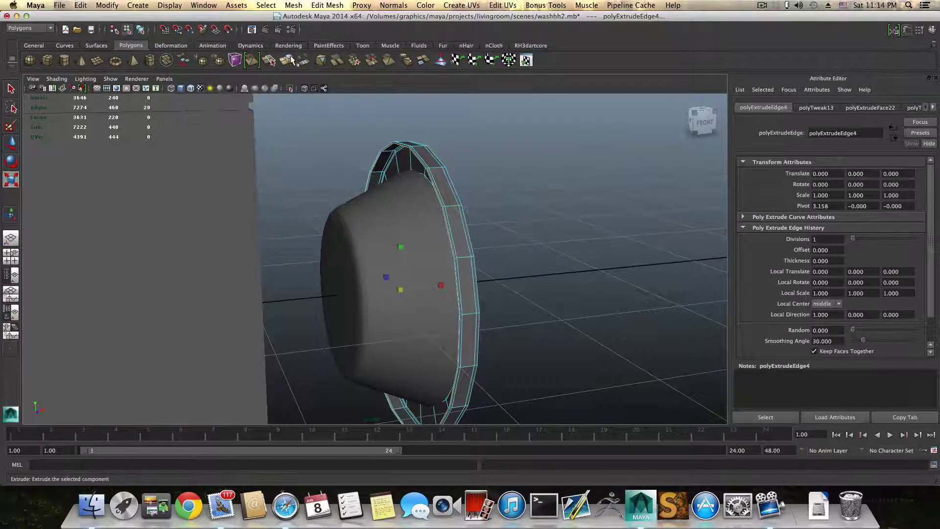
# Step: Extrude the ring's rear edge loop again and scale it inward toward the glass bowl to form a back face
pyautogui.click(287, 60)
pyautogui.press('e')
pyautogui.press('r')
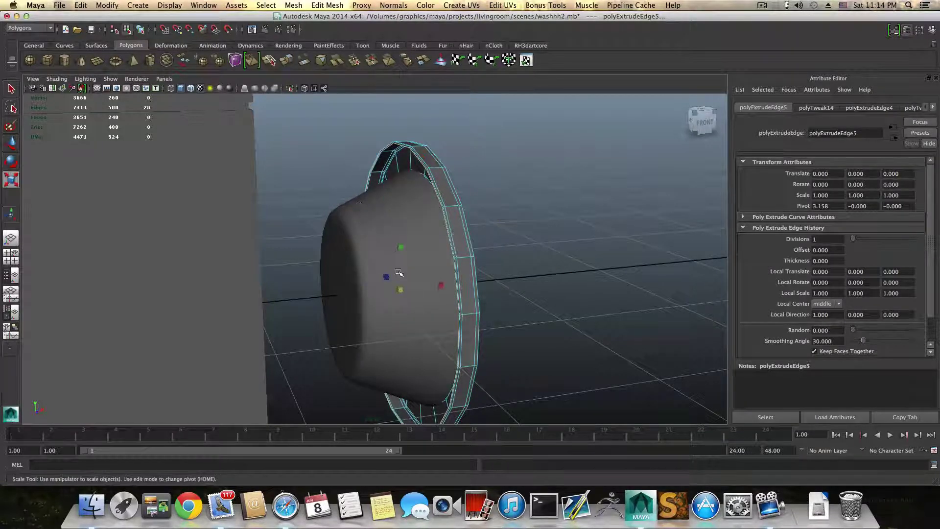
pyautogui.moveTo(400, 290); pyautogui.dragTo(384, 287)
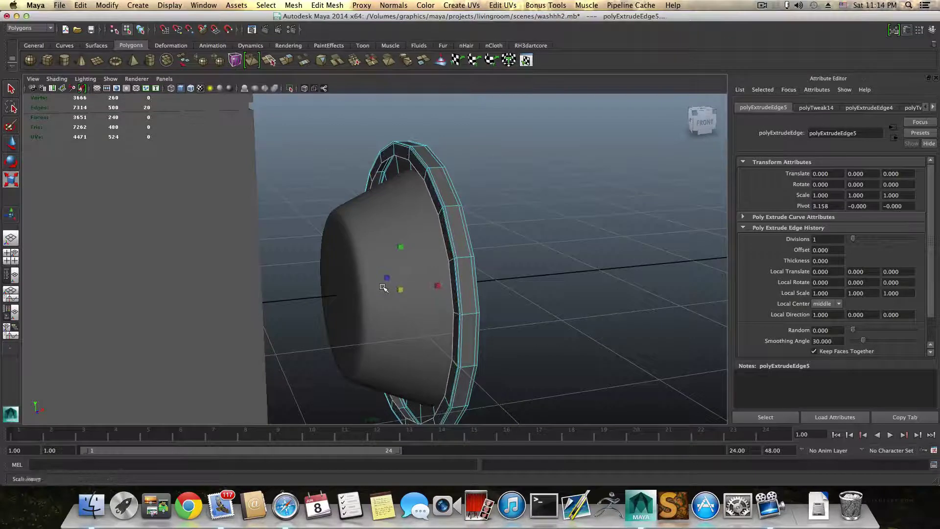
# Step: Extrude the inner edge loop of the ring's back face, scale it slightly inward as a narrow border, and return to object selection
pyautogui.click(286, 60)
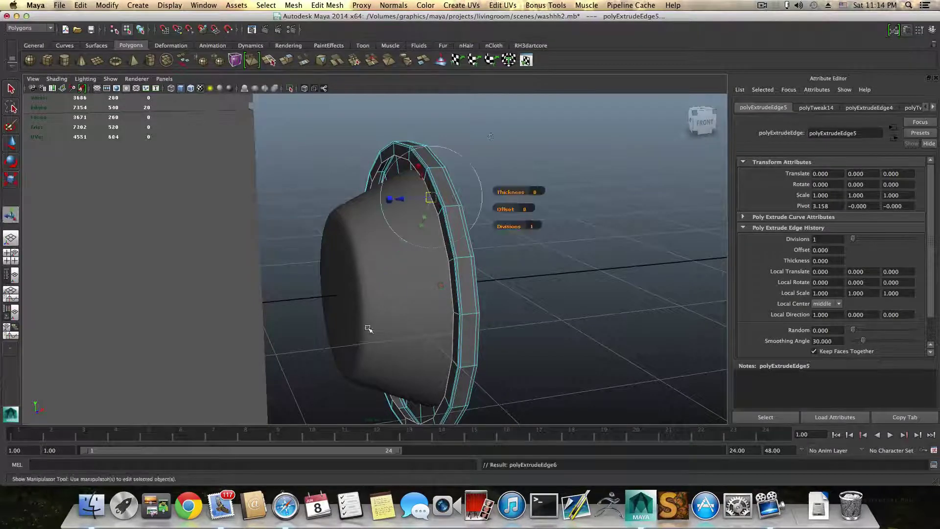
pyautogui.press('r')
pyautogui.moveTo(401, 288); pyautogui.dragTo(397, 290)
pyautogui.keyDown('alt'); pyautogui.moveTo(425, 245); pyautogui.dragTo(470, 235); pyautogui.keyUp('alt')
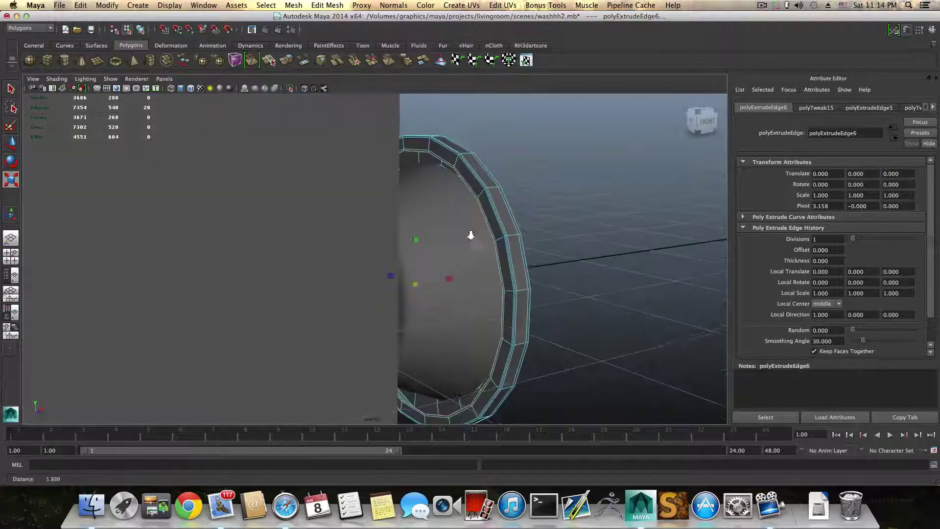
pyautogui.keyDown('alt'); pyautogui.moveTo(470, 235); pyautogui.dragTo(600, 212, button='right'); pyautogui.keyUp('alt')
pyautogui.keyDown('alt'); pyautogui.moveTo(600, 212); pyautogui.dragTo(520, 218); pyautogui.keyUp('alt')
pyautogui.keyDown('alt'); pyautogui.moveTo(521, 219); pyautogui.dragTo(524, 185, button='right'); pyautogui.keyUp('alt')
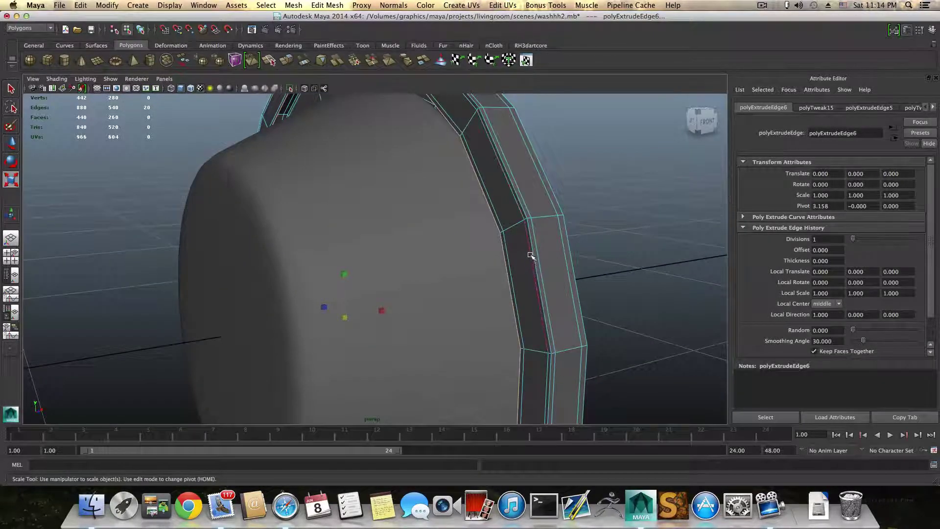
pyautogui.keyDown('alt'); pyautogui.moveTo(478, 173); pyautogui.dragTo(513, 254, button='right'); pyautogui.keyUp('alt')
pyautogui.keyDown('alt'); pyautogui.moveTo(509, 262); pyautogui.dragTo(450, 274); pyautogui.keyUp('alt')
pyautogui.press('F8')
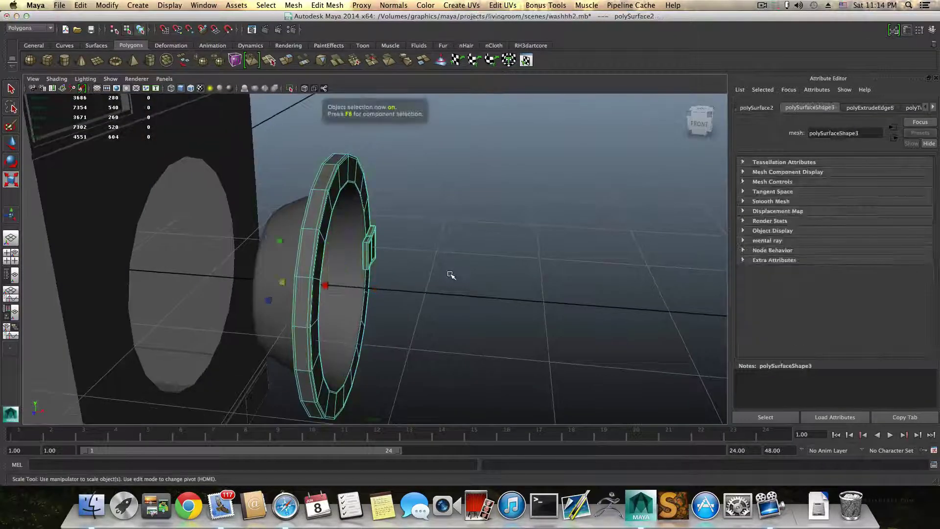
# Step: Select the ring together with the glass bowl and move the door into the machine's front opening
pyautogui.keyDown('alt'); pyautogui.moveTo(369, 277); pyautogui.dragTo(258, 272); pyautogui.keyUp('alt')
pyautogui.press('r')
pyautogui.keyDown('alt'); pyautogui.moveTo(361, 269); pyautogui.dragTo(405, 255); pyautogui.keyUp('alt')
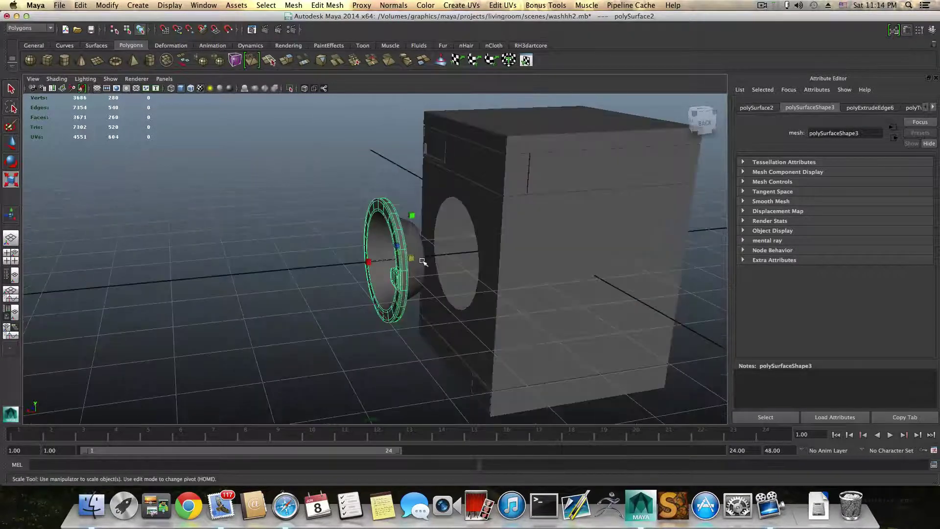
pyautogui.click(422, 261)
pyautogui.press('w')
pyautogui.moveTo(379, 261); pyautogui.dragTo(484, 276)
# Step: Select the machine body and examine its smoothed top, side and rear edges for missing supporting loops
pyautogui.click(483, 275)
pyautogui.keyDown('alt'); pyautogui.moveTo(542, 284); pyautogui.dragTo(295, 325); pyautogui.keyUp('alt')
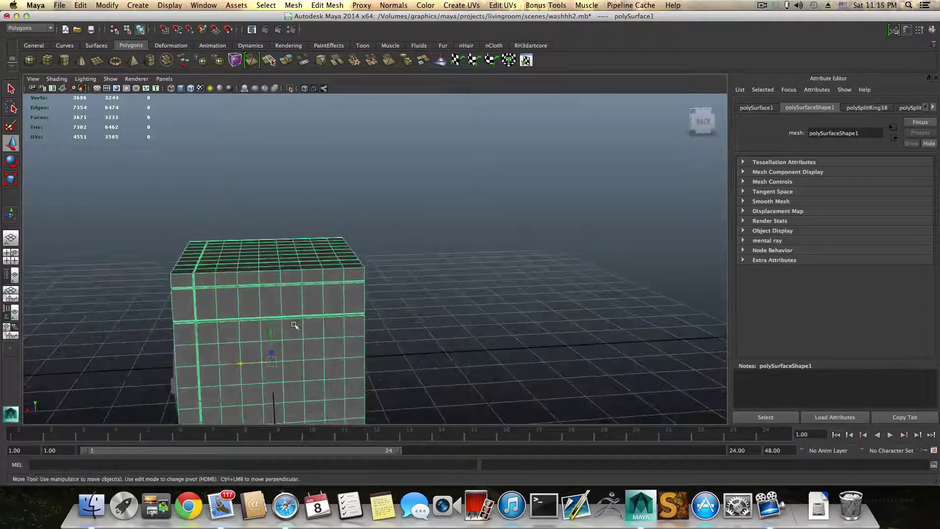
pyautogui.keyDown('alt'); pyautogui.moveTo(295, 325); pyautogui.dragTo(385, 292, button='middle'); pyautogui.keyUp('alt')
pyautogui.keyDown('alt'); pyautogui.moveTo(385, 292); pyautogui.dragTo(460, 284, button='right'); pyautogui.keyUp('alt')
pyautogui.keyDown('alt'); pyautogui.moveTo(351, 269); pyautogui.dragTo(370, 267); pyautogui.keyUp('alt')
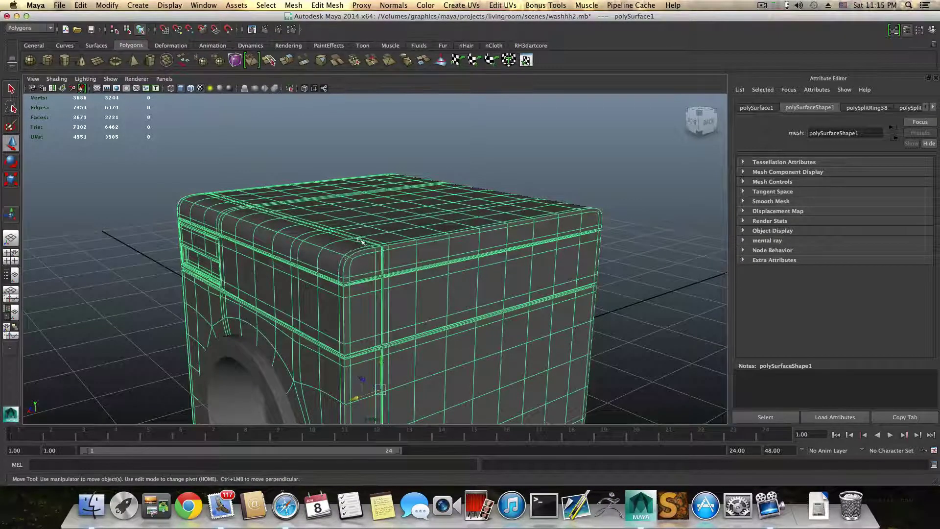
pyautogui.keyDown('alt'); pyautogui.moveTo(459, 261); pyautogui.dragTo(233, 302, button='middle'); pyautogui.keyUp('alt')
pyautogui.keyDown('alt'); pyautogui.moveTo(338, 299); pyautogui.dragTo(238, 297); pyautogui.keyUp('alt')
pyautogui.keyDown('alt'); pyautogui.moveTo(390, 311); pyautogui.dragTo(203, 287, button='middle'); pyautogui.keyUp('alt')
pyautogui.keyDown('alt'); pyautogui.moveTo(204, 287); pyautogui.dragTo(295, 231); pyautogui.keyUp('alt')
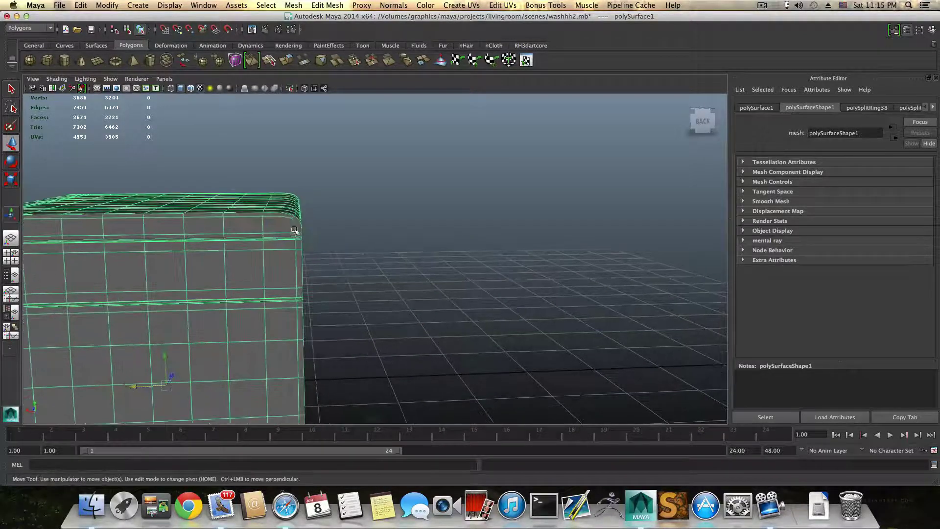
# Step: Insert a supporting edge loop close to the rear vertical edge of the body's side panel and check it with smooth preview
pyautogui.press('1')
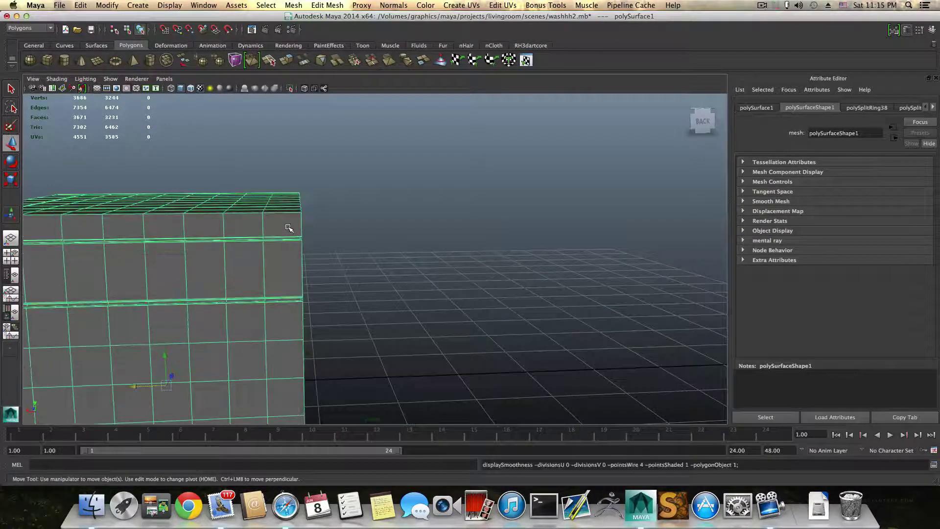
pyautogui.keyDown('shift'); pyautogui.moveTo(289, 229); pyautogui.dragTo(243, 242, button='right'); pyautogui.keyUp('shift')
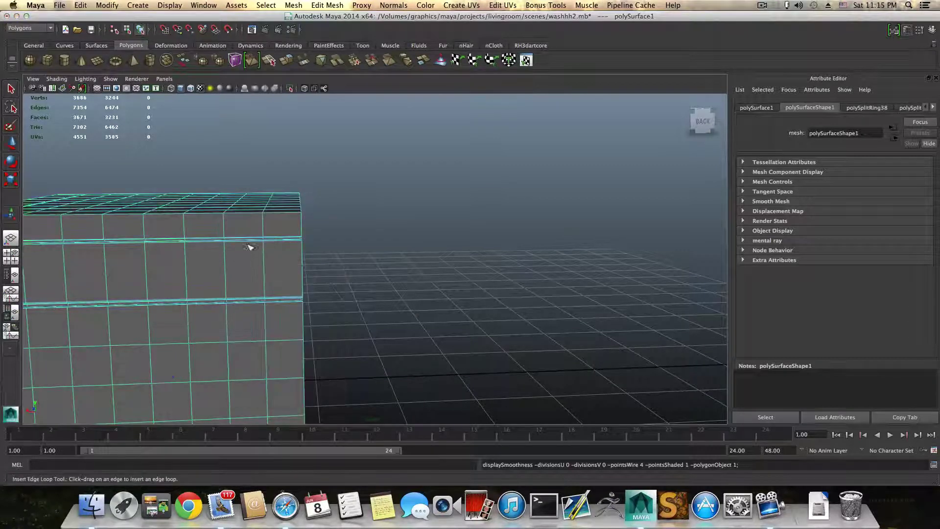
pyautogui.moveTo(296, 214); pyautogui.dragTo(297, 252)
pyautogui.press('3')
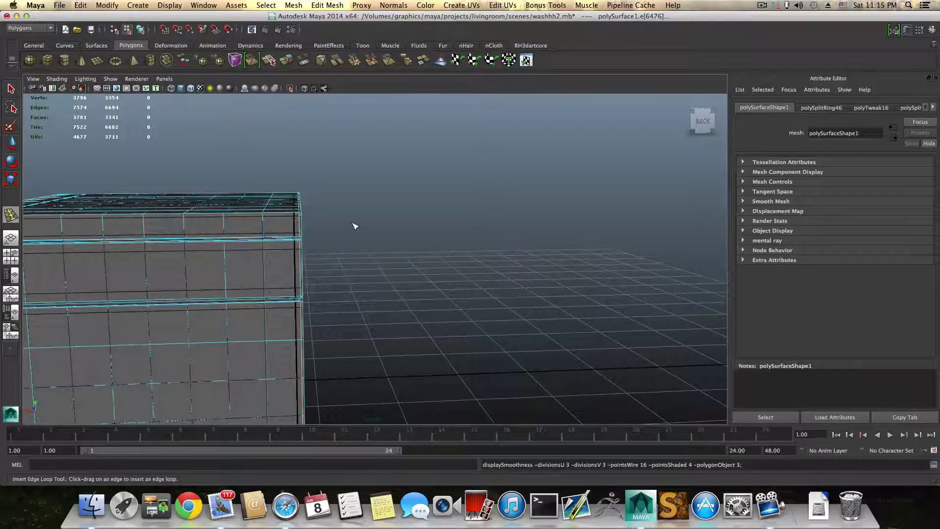
pyautogui.click(355, 226)
pyautogui.press('F8')
pyautogui.moveTo(317, 227)
pyautogui.keyDown('alt'); pyautogui.mouseDown()
pyautogui.moveTo(297, 227)
pyautogui.moveTo(316, 228)
pyautogui.mouseUp(); pyautogui.keyUp('alt')
pyautogui.keyDown('alt'); pyautogui.moveTo(333, 269); pyautogui.dragTo(486, 290, button='middle'); pyautogui.keyUp('alt')
pyautogui.keyDown('alt'); pyautogui.moveTo(304, 292); pyautogui.dragTo(271, 299); pyautogui.keyUp('alt')
pyautogui.keyDown('alt'); pyautogui.moveTo(354, 337); pyautogui.dragTo(493, 315); pyautogui.keyUp('alt')
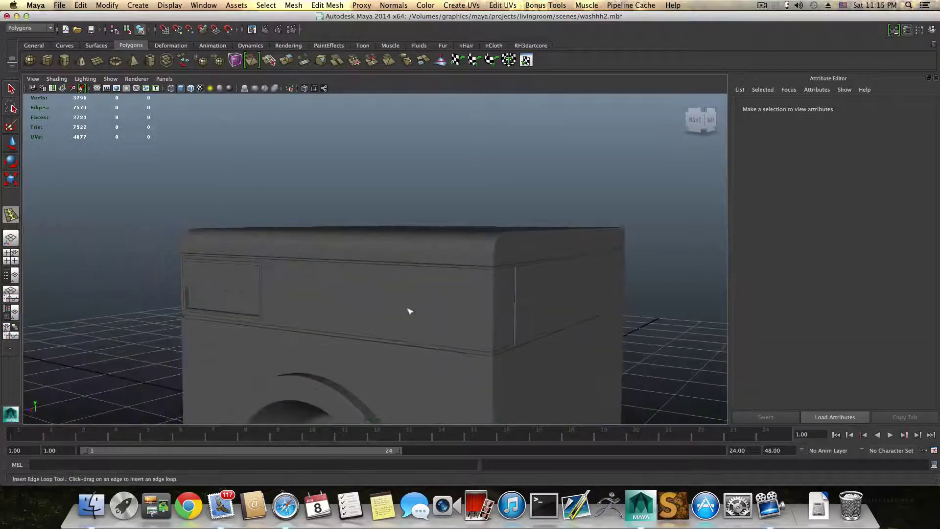
pyautogui.keyDown('alt'); pyautogui.moveTo(188, 305); pyautogui.dragTo(288, 285); pyautogui.keyUp('alt')
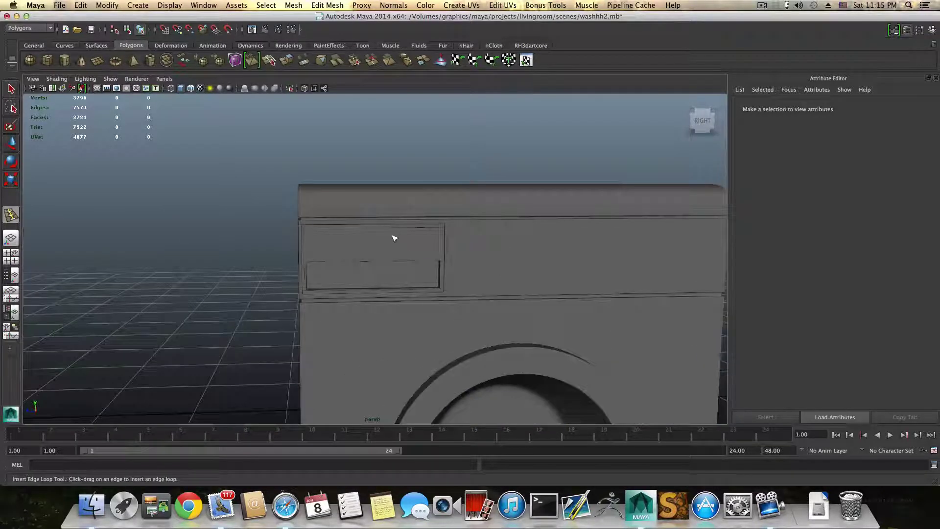
# Step: Select the upper inner faces of the drawer's handle recess, extrude them upward to deepen the grip, and return to object selection
pyautogui.press('q')
pyautogui.click(354, 266)
pyautogui.keyDown('alt'); pyautogui.moveTo(355, 266); pyautogui.dragTo(394, 348); pyautogui.keyUp('alt')
pyautogui.moveTo(412, 305); pyautogui.dragTo(412, 329, button='right')
pyautogui.click(404, 338)
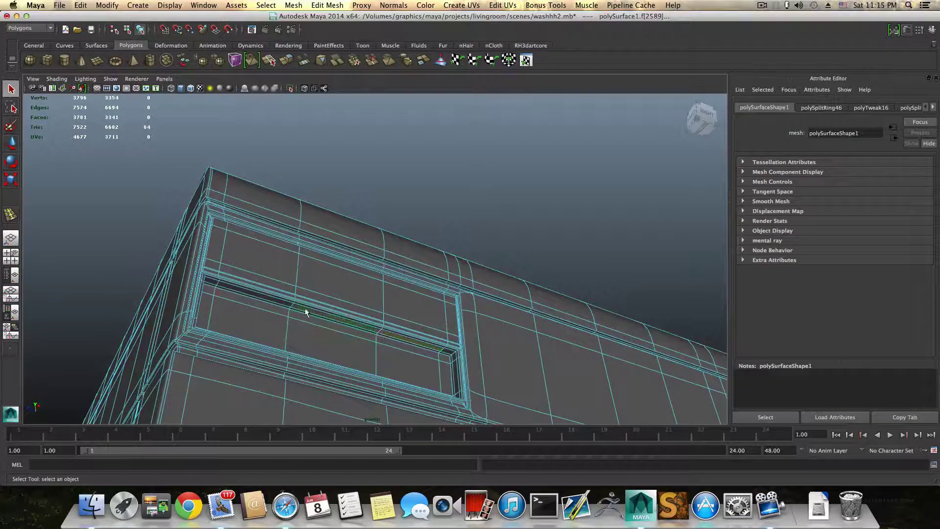
pyautogui.keyDown('shift'); pyautogui.click(271, 299); pyautogui.keyUp('shift')
pyautogui.keyDown('alt'); pyautogui.moveTo(409, 357); pyautogui.dragTo(399, 362); pyautogui.keyUp('alt')
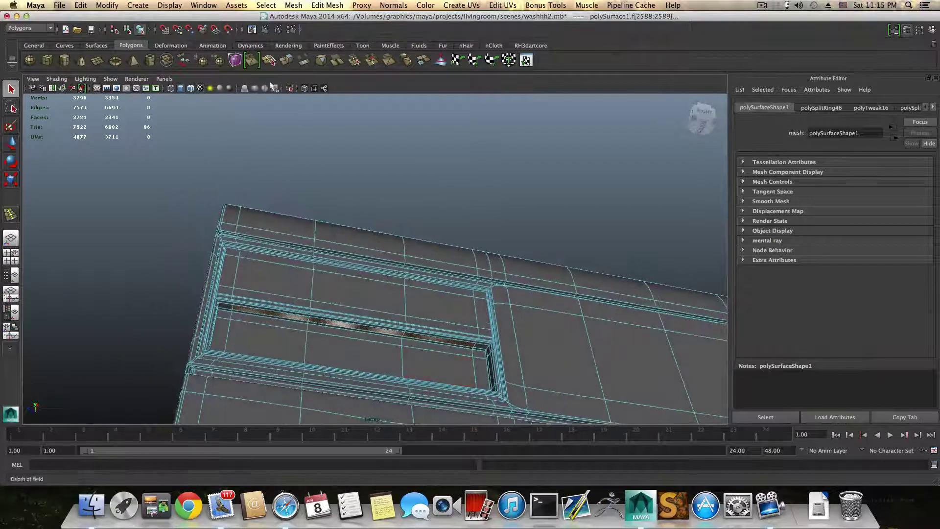
pyautogui.hotkey('ctrl', 'e')
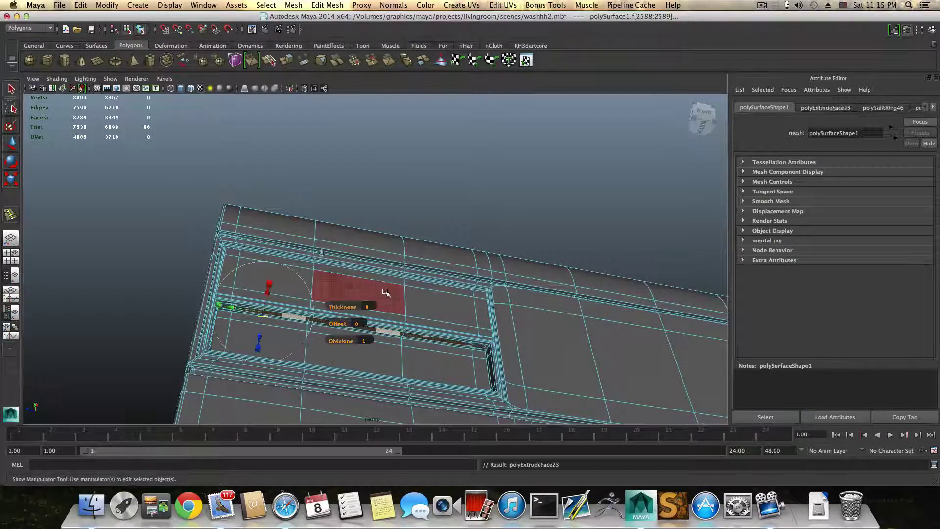
pyautogui.press('w')
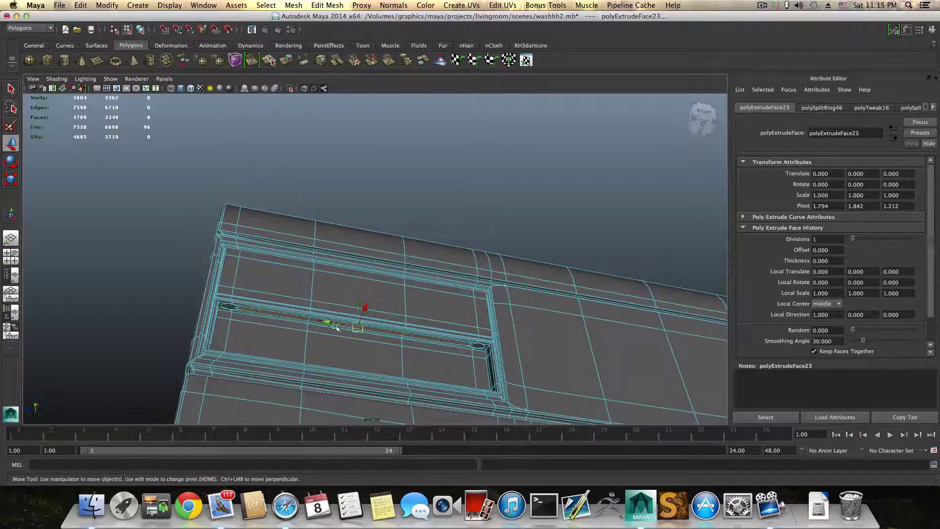
pyautogui.moveTo(359, 303); pyautogui.dragTo(359, 293)
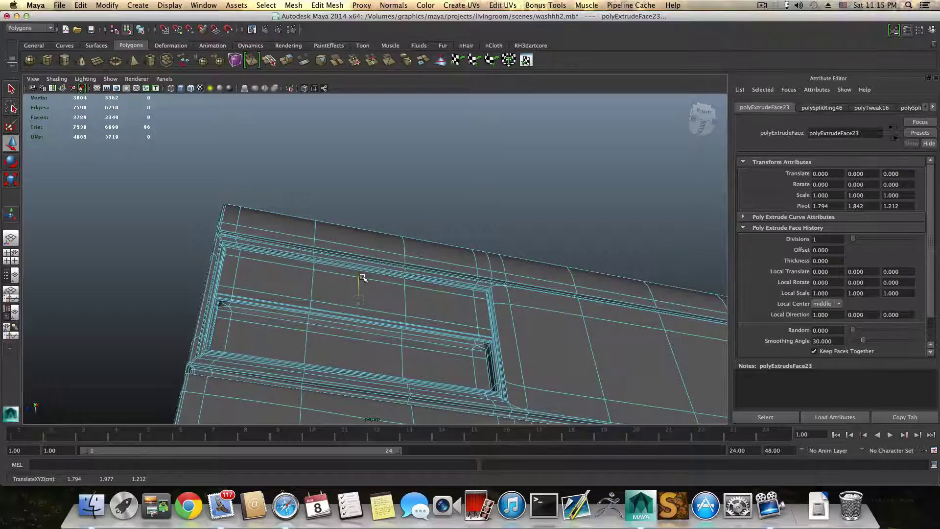
pyautogui.keyDown('alt'); pyautogui.moveTo(362, 277); pyautogui.dragTo(391, 351); pyautogui.keyUp('alt')
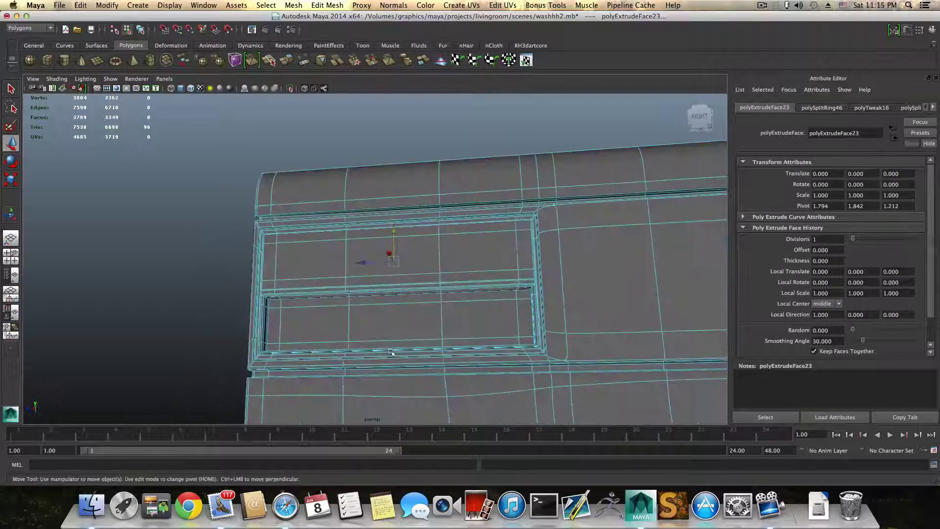
pyautogui.press('F8')
# Step: Turn off the body's smooth preview and select the complete door, including its ring, handle and glass bowl
pyautogui.keyDown('alt'); pyautogui.moveTo(475, 318); pyautogui.dragTo(450, 356); pyautogui.keyUp('alt')
pyautogui.keyDown('alt'); pyautogui.moveTo(450, 356); pyautogui.dragTo(377, 368, button='middle'); pyautogui.keyUp('alt')
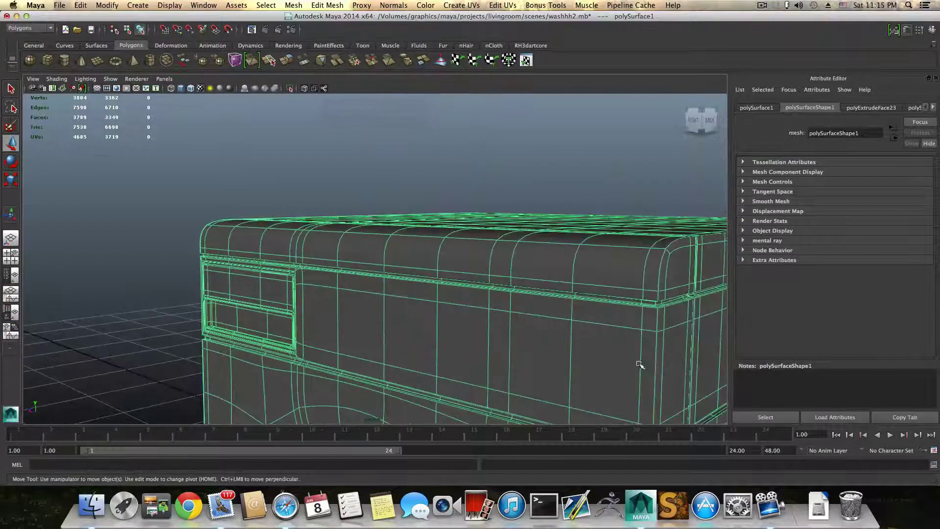
pyautogui.keyDown('alt'); pyautogui.moveTo(642, 365); pyautogui.dragTo(524, 338, button='middle'); pyautogui.keyUp('alt')
pyautogui.keyDown('alt'); pyautogui.moveTo(524, 337); pyautogui.dragTo(347, 332, button='right'); pyautogui.keyUp('alt')
pyautogui.moveTo(366, 327)
pyautogui.keyDown('alt'); pyautogui.mouseDown()
pyautogui.moveTo(430, 325)
pyautogui.moveTo(431, 340)
pyautogui.moveTo(367, 351)
pyautogui.moveTo(400, 345)
pyautogui.moveTo(428, 296)
pyautogui.moveTo(455, 323)
pyautogui.moveTo(381, 327)
pyautogui.mouseUp(); pyautogui.keyUp('alt')
pyautogui.press('1')
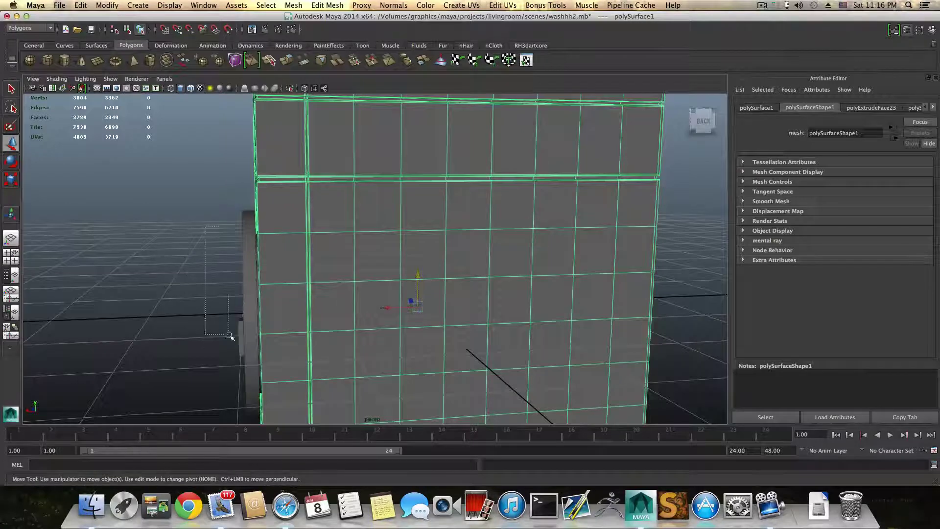
pyautogui.moveTo(247, 356); pyautogui.dragTo(248, 357)
pyautogui.moveTo(261, 314); pyautogui.dragTo(512, 304)
pyautogui.keyDown('alt'); pyautogui.moveTo(512, 304); pyautogui.dragTo(446, 316, button='right'); pyautogui.keyUp('alt')
pyautogui.keyDown('alt'); pyautogui.moveTo(445, 317); pyautogui.dragTo(416, 325); pyautogui.keyUp('alt')
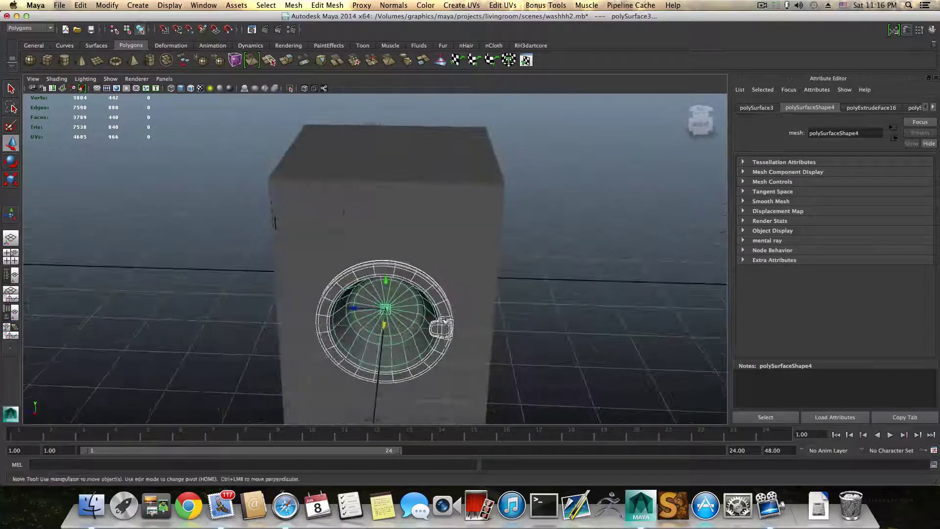
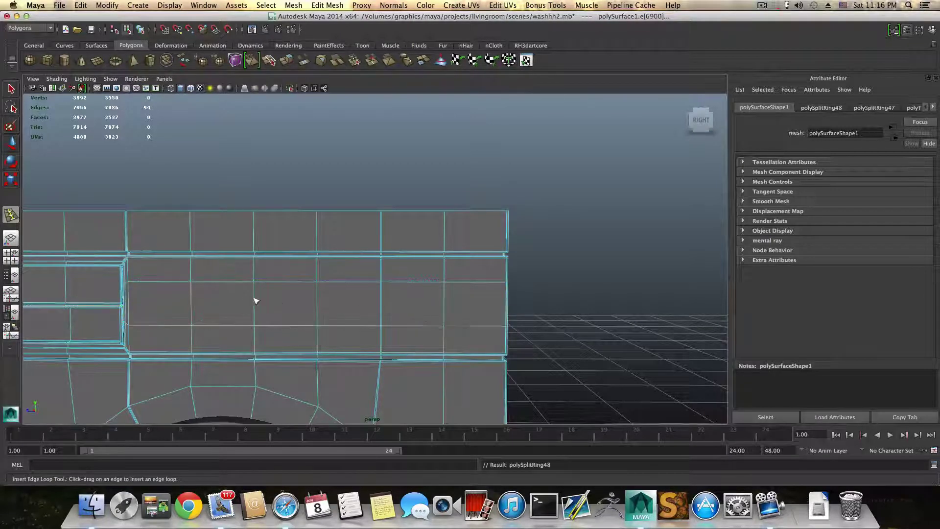
# Step: Select the three middle faces of the front control strip, extrude them and scale the extrusion inward to about 0.917
pyautogui.moveTo(414, 294); pyautogui.dragTo(406, 318, button='right')
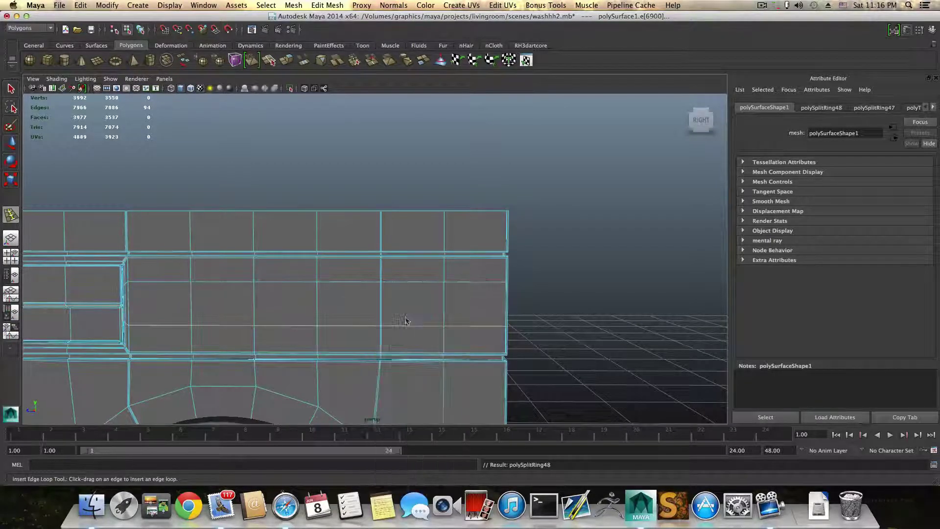
pyautogui.click(11, 89)
pyautogui.click(345, 307)
pyautogui.keyDown('shift'); pyautogui.click(298, 298); pyautogui.keyUp('shift')
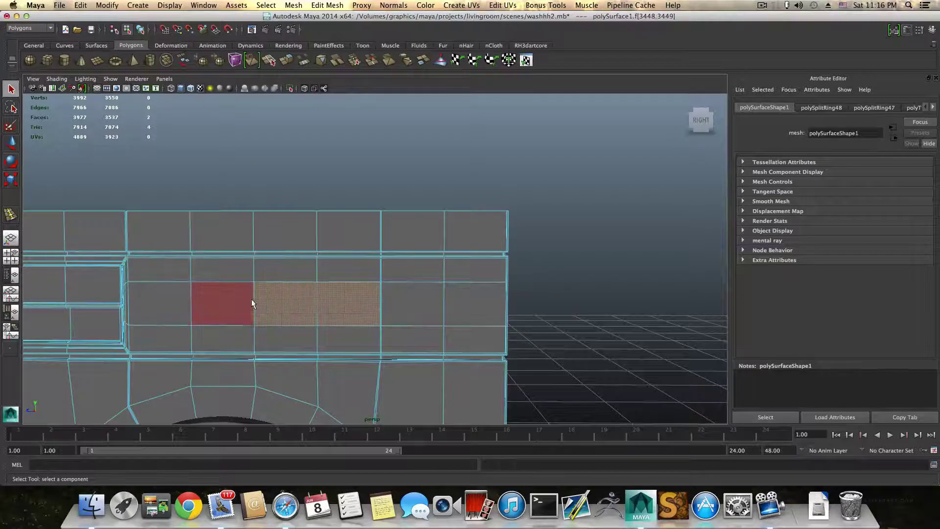
pyautogui.keyDown('shift'); pyautogui.click(235, 300); pyautogui.keyUp('shift')
pyautogui.keyDown('alt'); pyautogui.moveTo(351, 318); pyautogui.dragTo(333, 323); pyautogui.keyUp('alt')
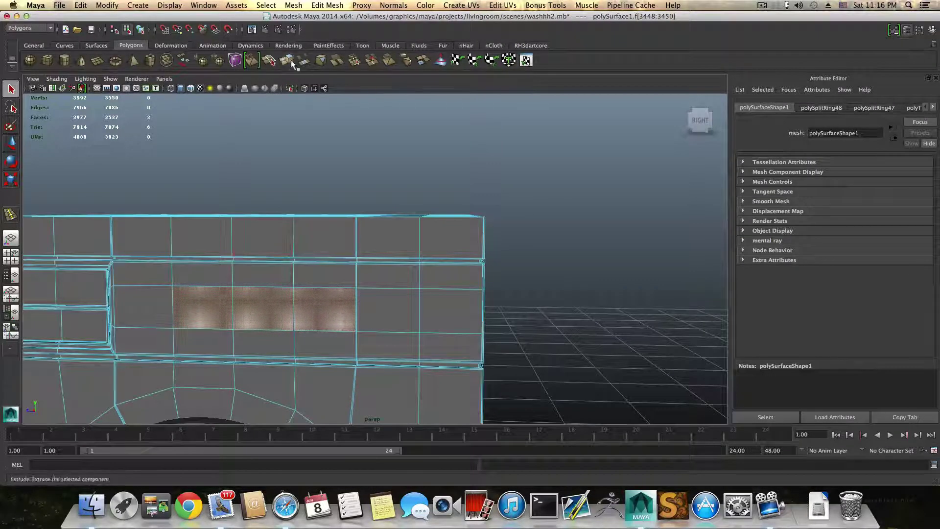
pyautogui.hotkey('ctrl', 'e')
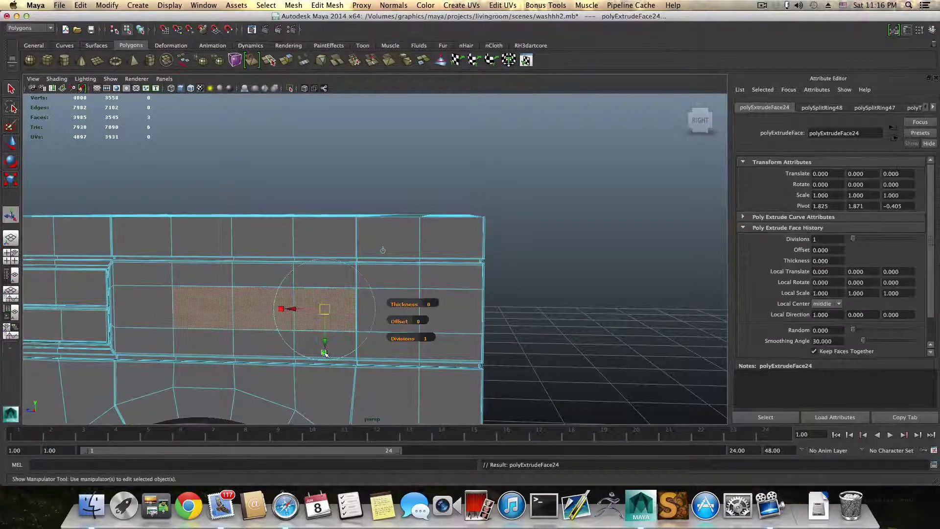
pyautogui.moveTo(325, 310); pyautogui.dragTo(323, 310)
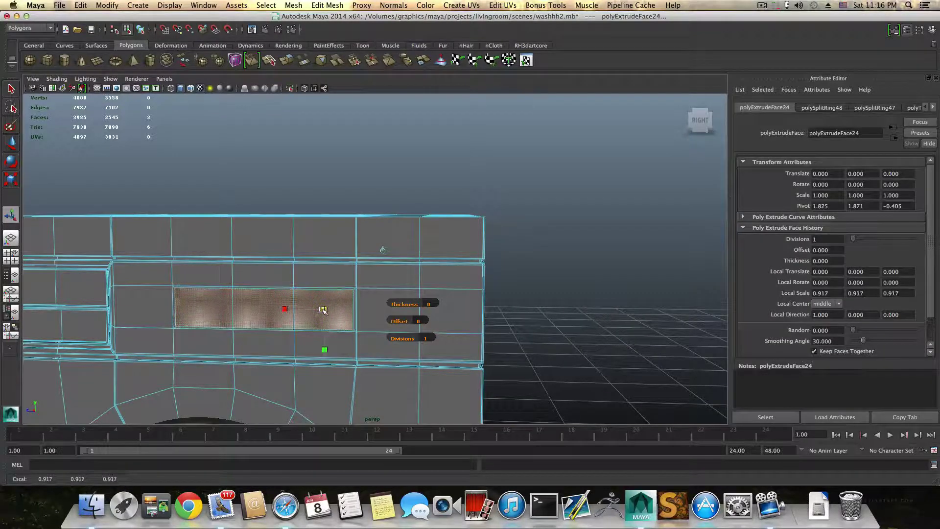
# Step: Extrude the three display faces again and scale them slightly inward to form a second narrow border
pyautogui.hotkey('ctrl', 'e')
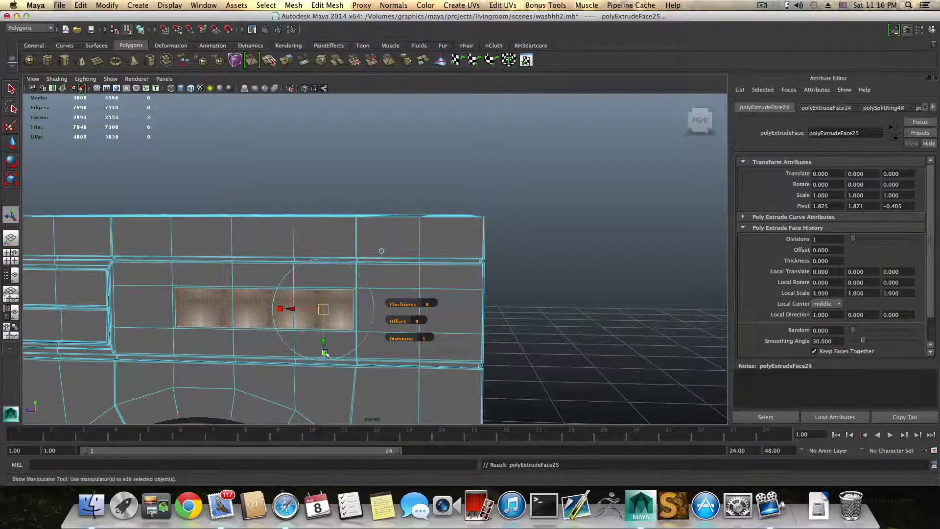
pyautogui.moveTo(324, 309); pyautogui.dragTo(349, 316)
pyautogui.keyDown('alt'); pyautogui.moveTo(291, 304); pyautogui.dragTo(353, 306, button='right'); pyautogui.keyUp('alt')
pyautogui.moveTo(324, 327); pyautogui.dragTo(369, 321)
pyautogui.keyDown('alt'); pyautogui.moveTo(370, 321); pyautogui.dragTo(377, 313, button='right'); pyautogui.keyUp('alt')
pyautogui.moveTo(364, 303); pyautogui.dragTo(364, 304)
# Step: Select the inner border face loop around the display rectangle and extrude it into the body as a shallow groove
pyautogui.rightClick(449, 284)
pyautogui.click(455, 276)
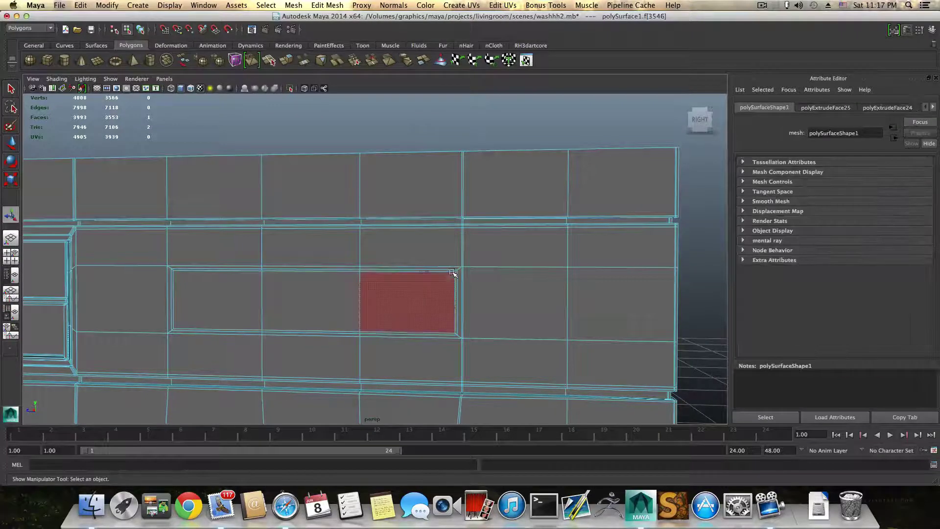
pyautogui.keyDown('shift'); pyautogui.doubleClick(453, 271); pyautogui.keyUp('shift')
pyautogui.keyDown('alt'); pyautogui.moveTo(452, 273); pyautogui.dragTo(436, 308); pyautogui.keyUp('alt')
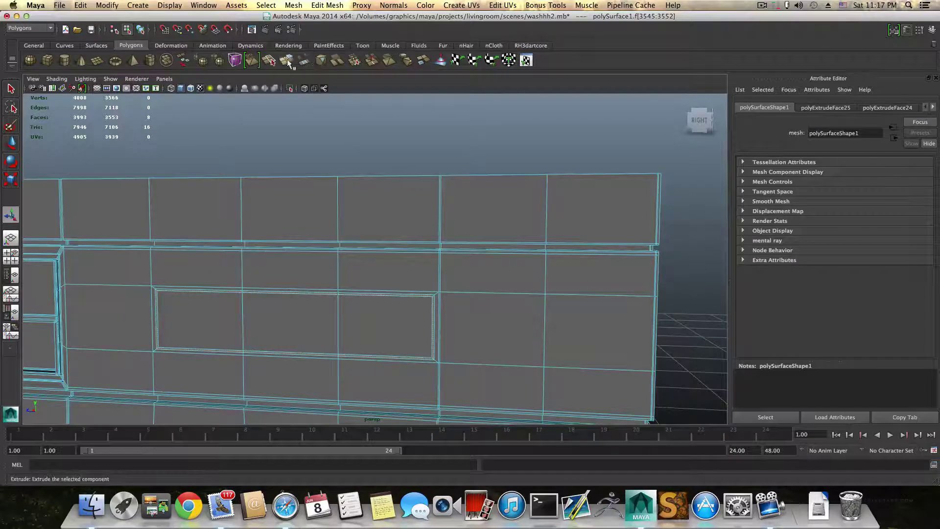
pyautogui.hotkey('ctrl', 'e')
pyautogui.keyDown('alt'); pyautogui.moveTo(351, 262); pyautogui.dragTo(454, 268); pyautogui.keyUp('alt')
pyautogui.moveTo(312, 330); pyautogui.dragTo(312, 328)
pyautogui.keyDown('alt'); pyautogui.moveTo(338, 191); pyautogui.dragTo(402, 189); pyautogui.keyUp('alt')
# Step: Extrude the display's groove faces a second time, about -0.007 in local Z, and check the body with smooth preview
pyautogui.click(290, 62)
pyautogui.keyDown('alt'); pyautogui.moveTo(407, 336); pyautogui.dragTo(389, 345); pyautogui.keyUp('alt')
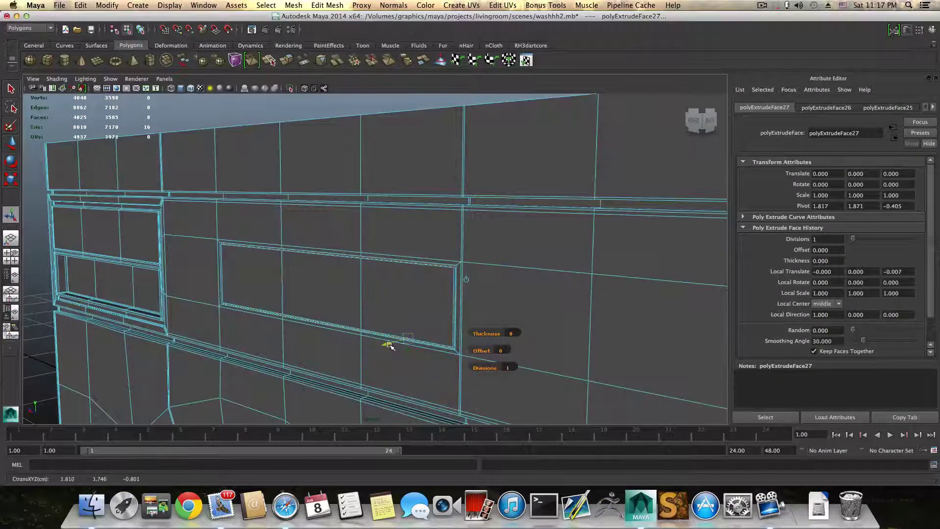
pyautogui.press('F8')
pyautogui.keyDown('alt'); pyautogui.moveTo(421, 310); pyautogui.dragTo(464, 309); pyautogui.keyUp('alt')
pyautogui.scroll(-5, 473, 300)
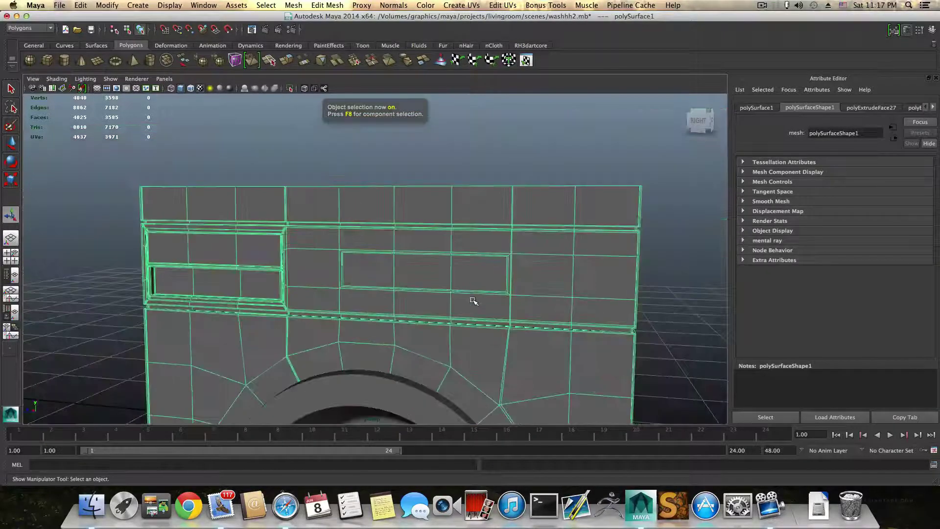
pyautogui.press('3')
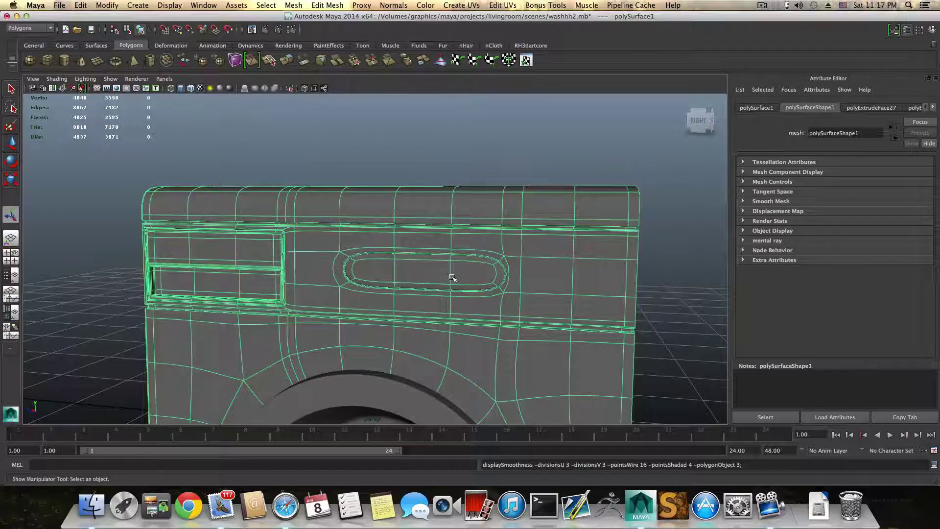
pyautogui.press('1')
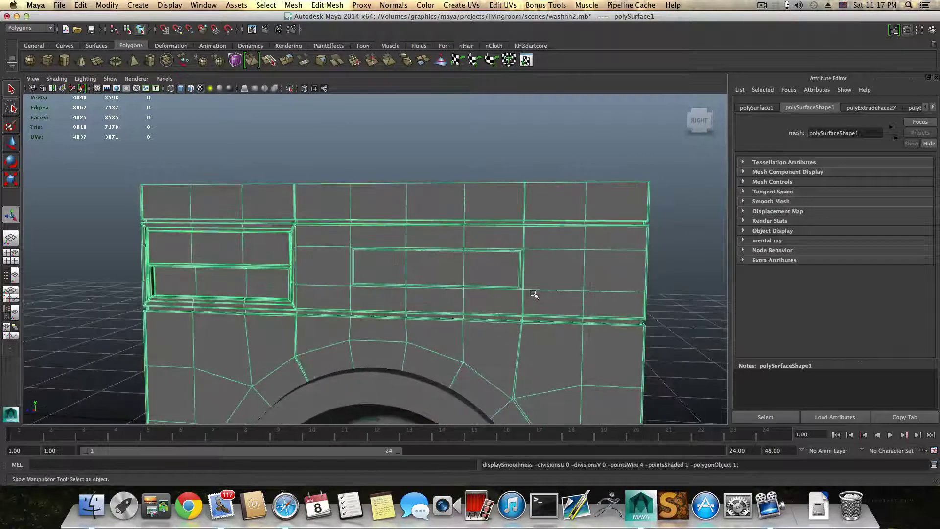
# Step: Insert a vertical supporting edge loop at the end of the display farthest from the detergent drawer
pyautogui.scroll(5, 534, 294)
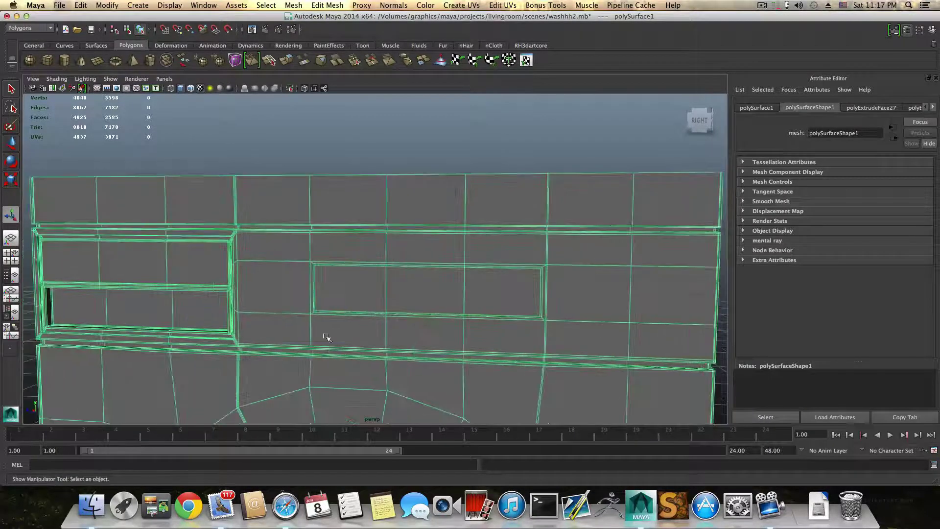
pyautogui.scroll(1, 387, 326)
pyautogui.keyDown('shift'); pyautogui.moveTo(458, 313); pyautogui.dragTo(411, 324, button='right'); pyautogui.keyUp('shift')
pyautogui.moveTo(545, 325); pyautogui.dragTo(550, 322)
# Step: Insert a vertical supporting edge loop just inside the display's end nearest the drawer, enable smooth preview and return to the Select tool
pyautogui.scroll(3, 350, 333)
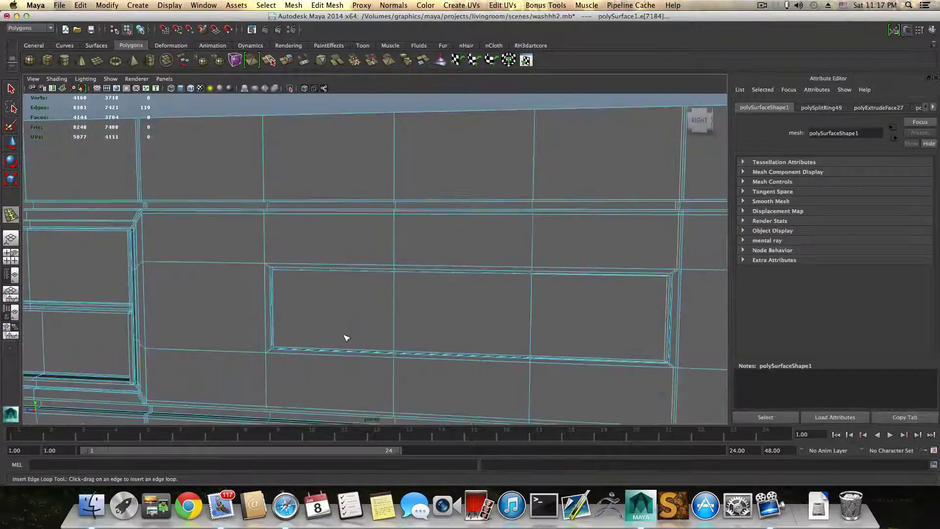
pyautogui.keyDown('alt'); pyautogui.moveTo(263, 316); pyautogui.dragTo(277, 306); pyautogui.keyUp('alt')
pyautogui.moveTo(282, 274); pyautogui.dragTo(360, 316)
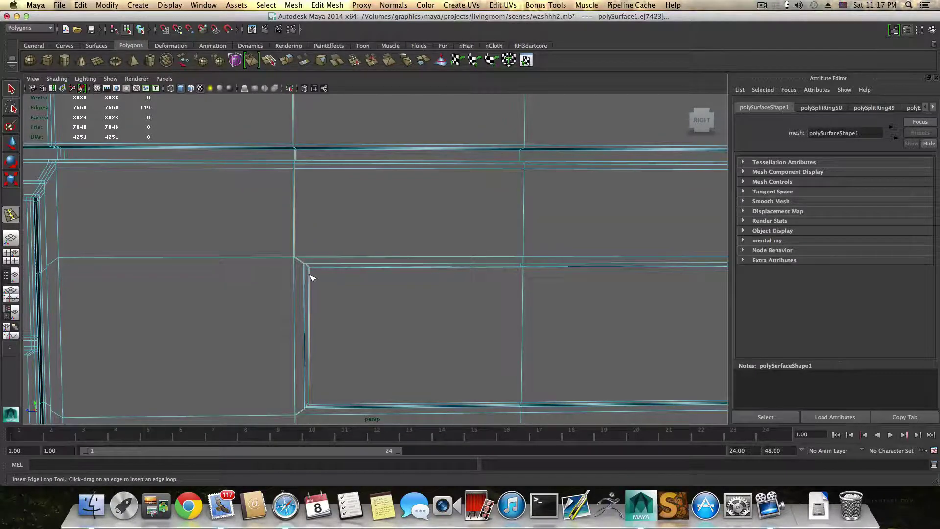
pyautogui.scroll(-5, 368, 310)
pyautogui.press('3')
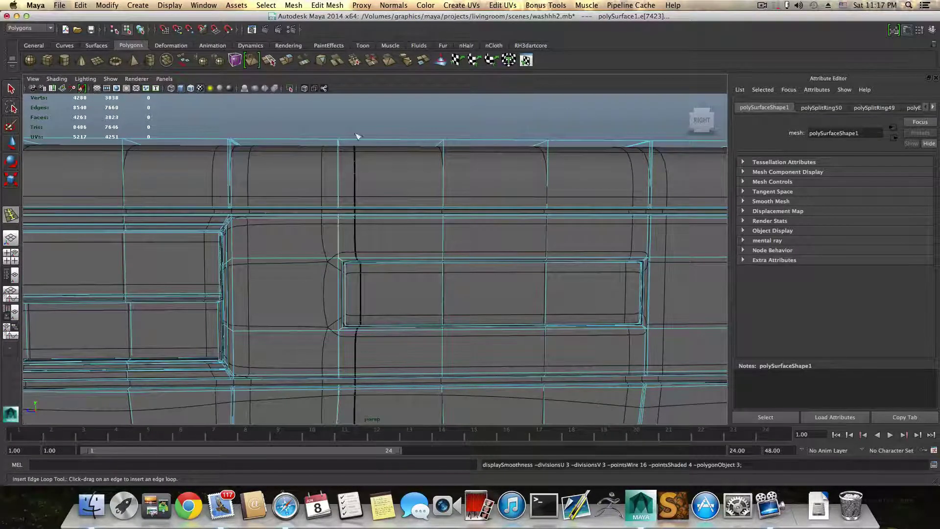
pyautogui.click(347, 121)
pyautogui.click(7, 89)
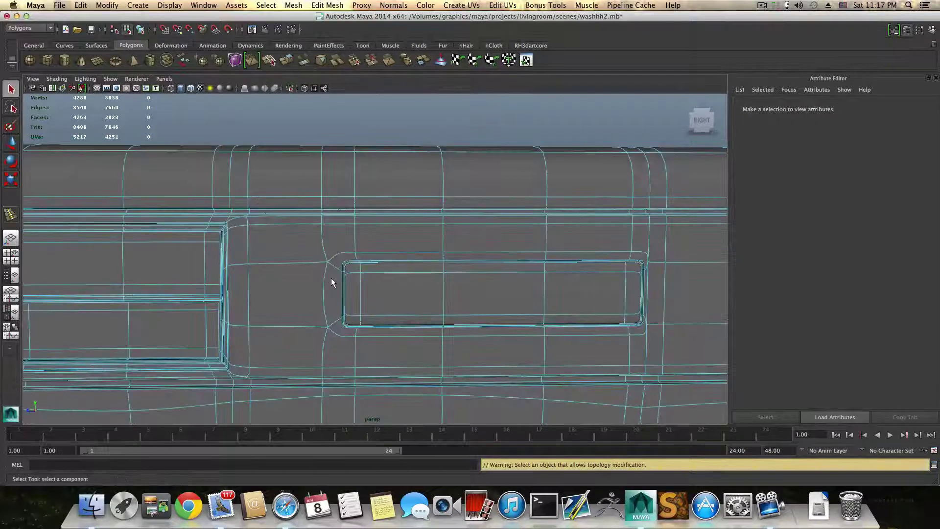
# Step: Return to object selection and examine the smoothed control strip and the display's grooved outline from an angle
pyautogui.scroll(-8, 464, 296)
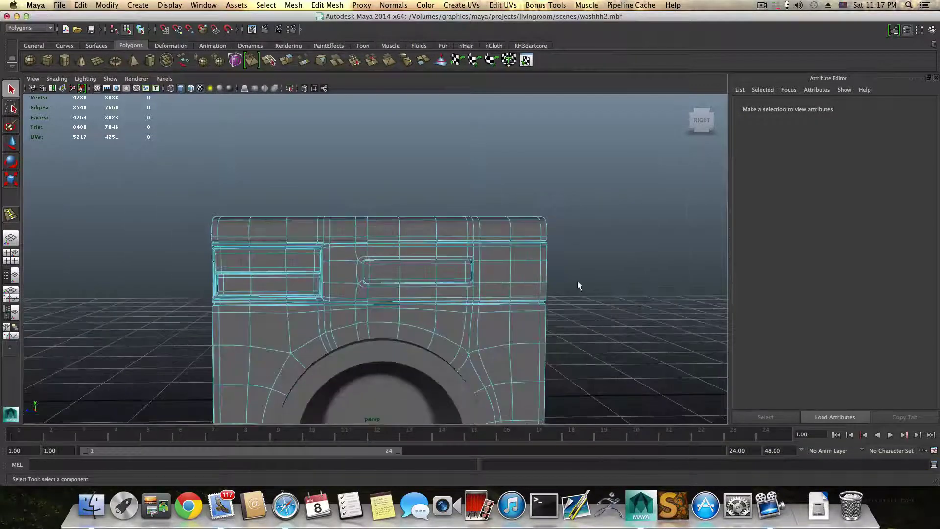
pyautogui.press('F8')
pyautogui.press('F8')
pyautogui.press('F8')
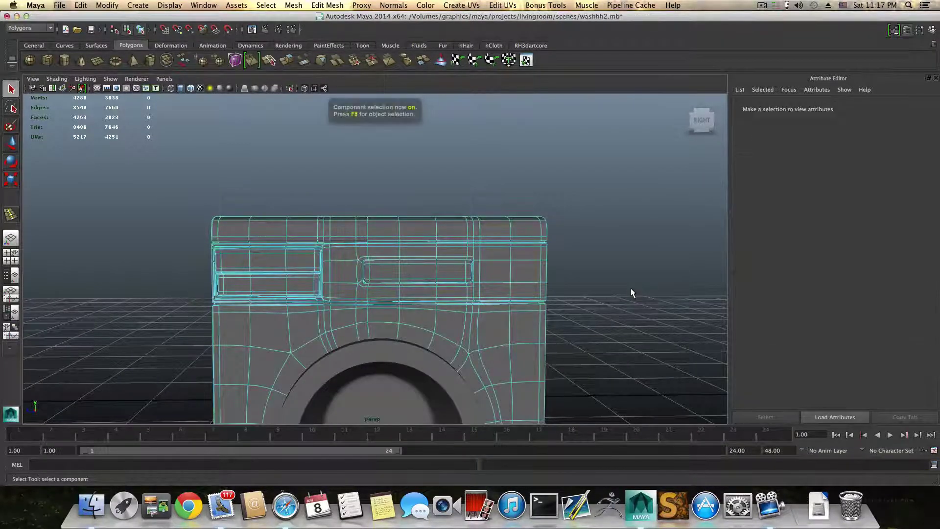
pyautogui.press('F8')
pyautogui.keyDown('alt'); pyautogui.moveTo(592, 307); pyautogui.dragTo(526, 301); pyautogui.keyUp('alt')
pyautogui.keyDown('alt'); pyautogui.moveTo(358, 300); pyautogui.dragTo(511, 333, button='right'); pyautogui.keyUp('alt')
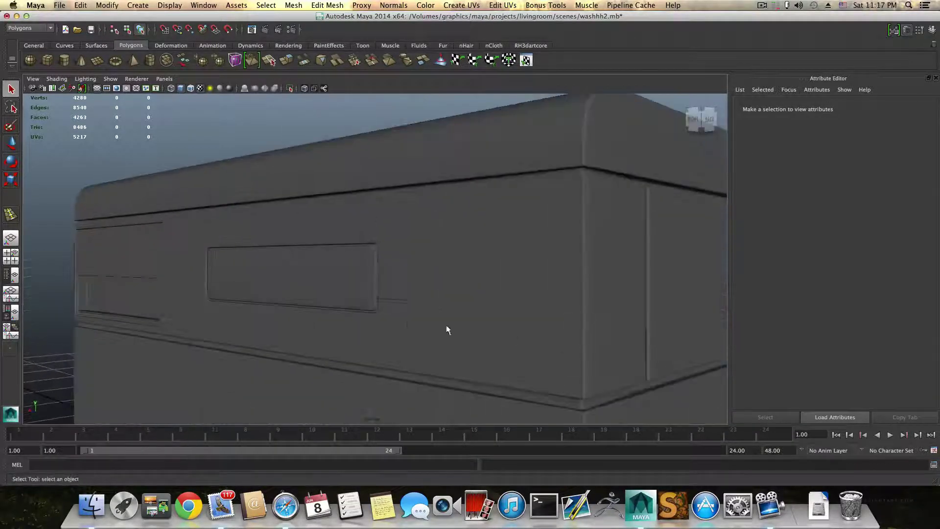
# Step: Turn off Keep Faces Together and extrude the display's three front faces individually, with local scale about 0.396, 0.817, 0.817
pyautogui.keyDown('alt'); pyautogui.moveTo(406, 320); pyautogui.dragTo(453, 321); pyautogui.keyUp('alt')
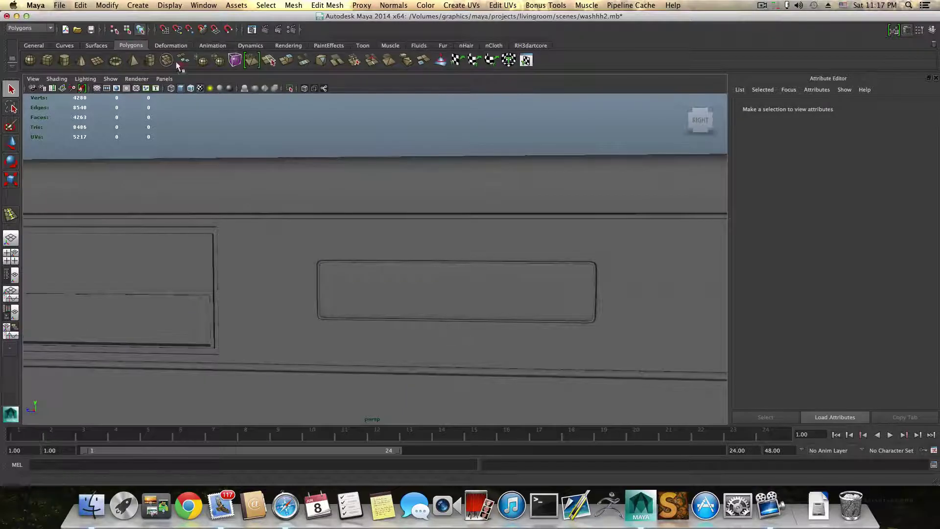
pyautogui.click(363, 298)
pyautogui.press('1')
pyautogui.moveTo(364, 298); pyautogui.dragTo(363, 321, button='right')
pyautogui.click(391, 287)
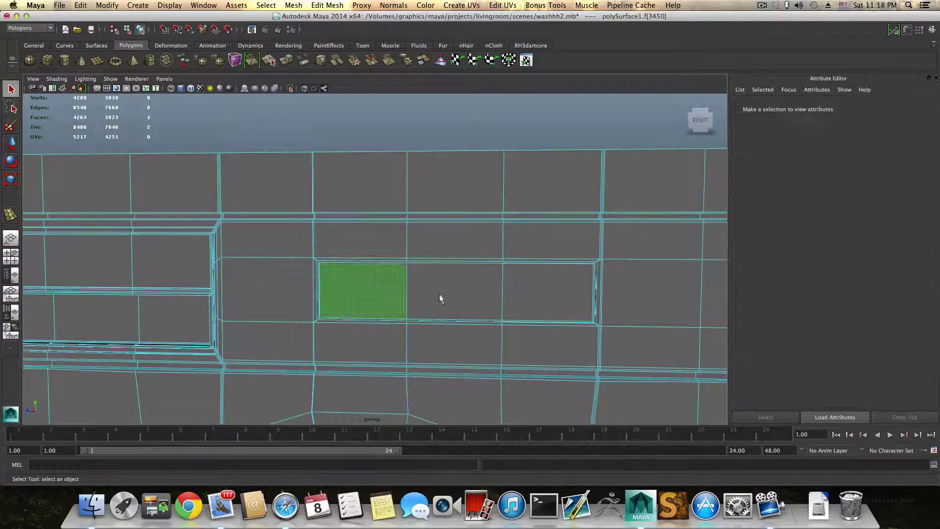
pyautogui.keyDown('shift'); pyautogui.click(477, 296); pyautogui.keyUp('shift')
pyautogui.moveTo(520, 297); pyautogui.dragTo(530, 296)
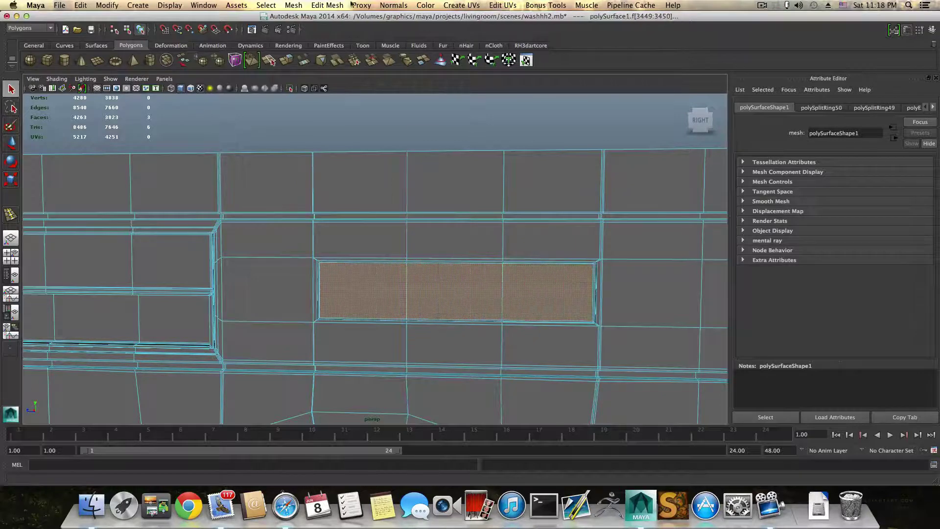
pyautogui.click(325, 6)
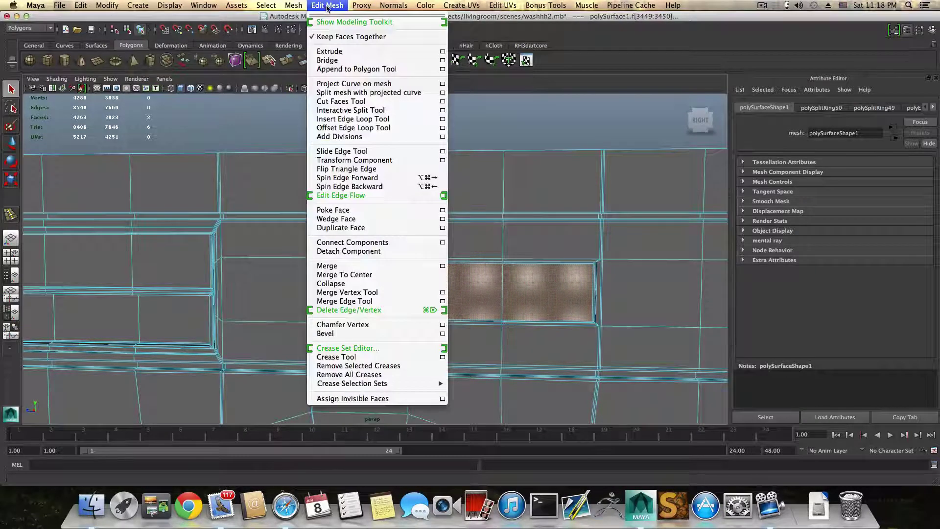
pyautogui.click(333, 37)
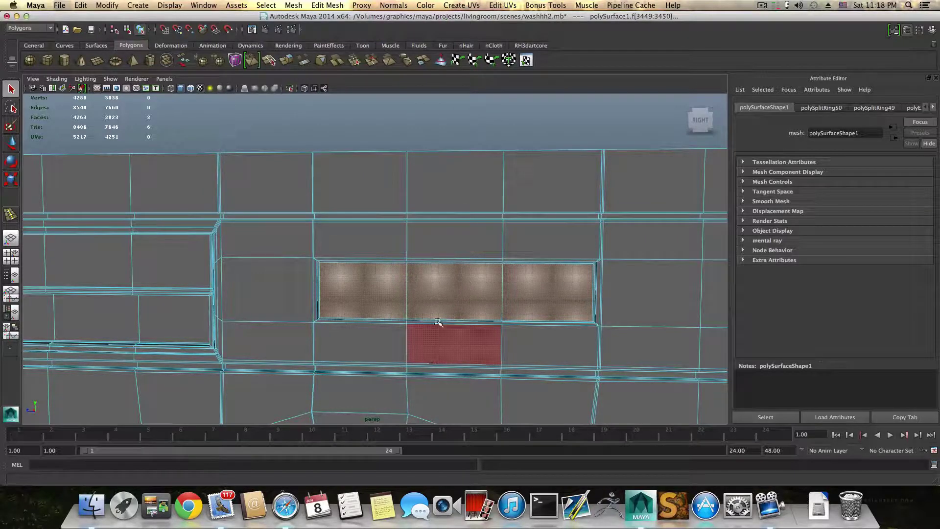
pyautogui.hotkey('ctrl', 'e')
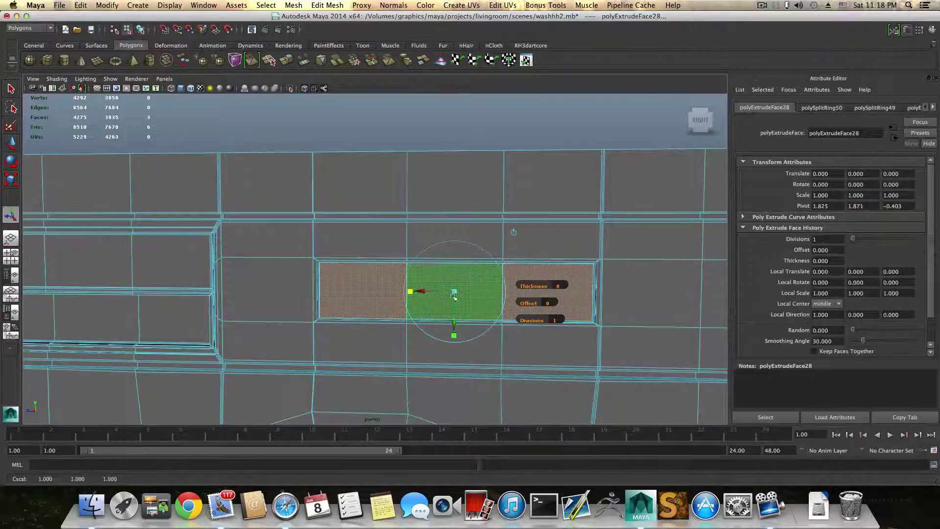
pyautogui.moveTo(451, 291)
pyautogui.mouseDown()
pyautogui.moveTo(421, 292)
pyautogui.moveTo(435, 293)
pyautogui.mouseUp()
pyautogui.keyDown('alt'); pyautogui.moveTo(532, 292); pyautogui.dragTo(482, 283, button='middle'); pyautogui.keyUp('alt')
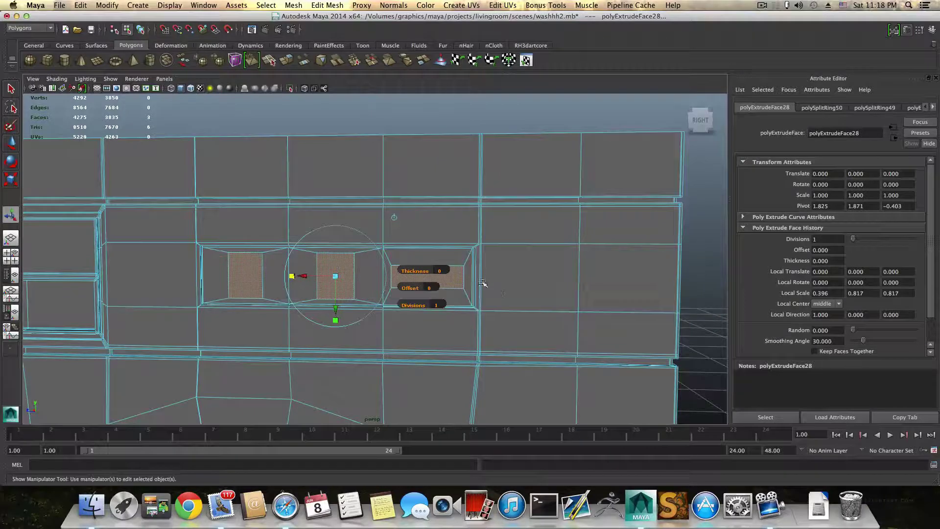
# Step: Scale the inset face farthest from the detergent drawer narrower and taller to match the other two inset faces
pyautogui.click(456, 280)
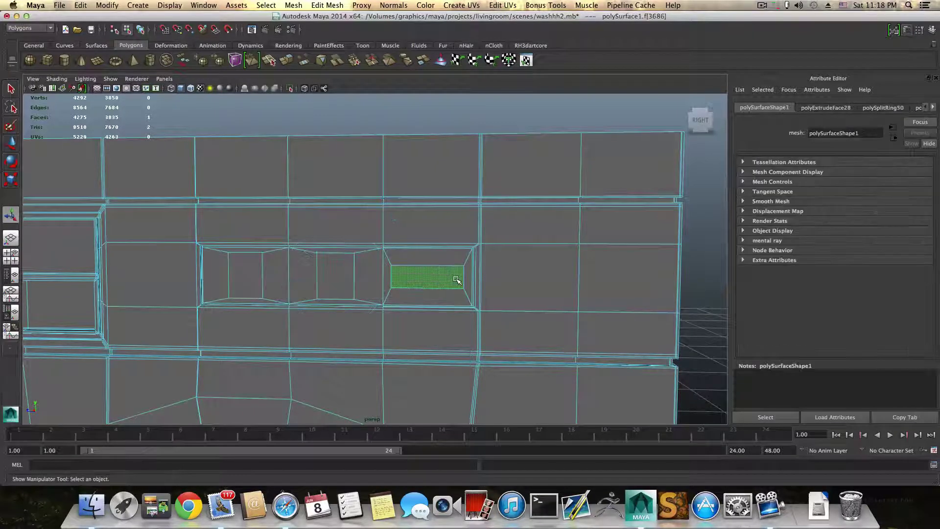
pyautogui.click(9, 181)
pyautogui.moveTo(475, 280); pyautogui.dragTo(454, 280)
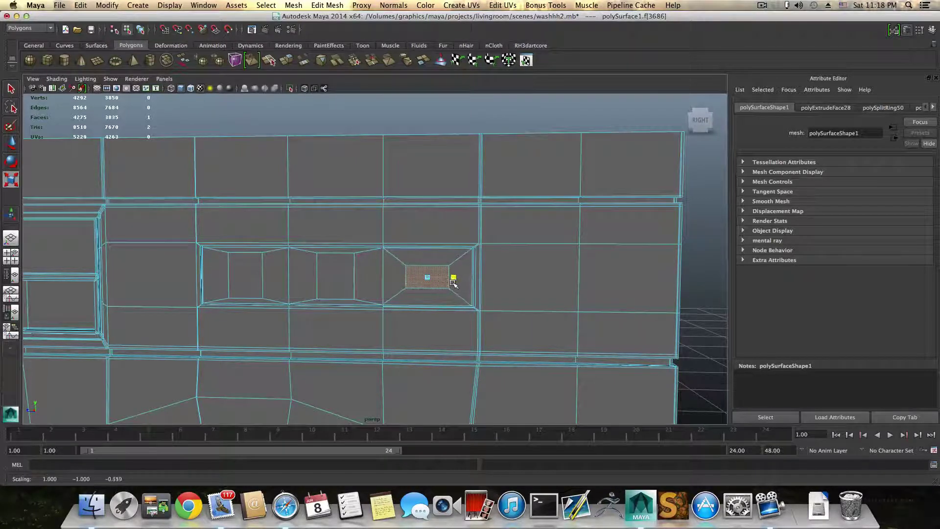
pyautogui.moveTo(428, 321); pyautogui.dragTo(431, 362)
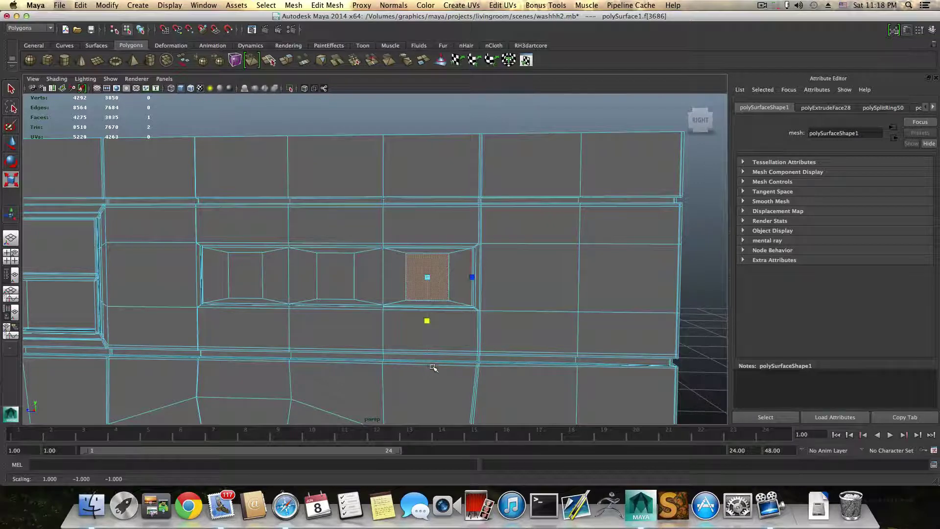
pyautogui.moveTo(470, 277); pyautogui.dragTo(402, 284)
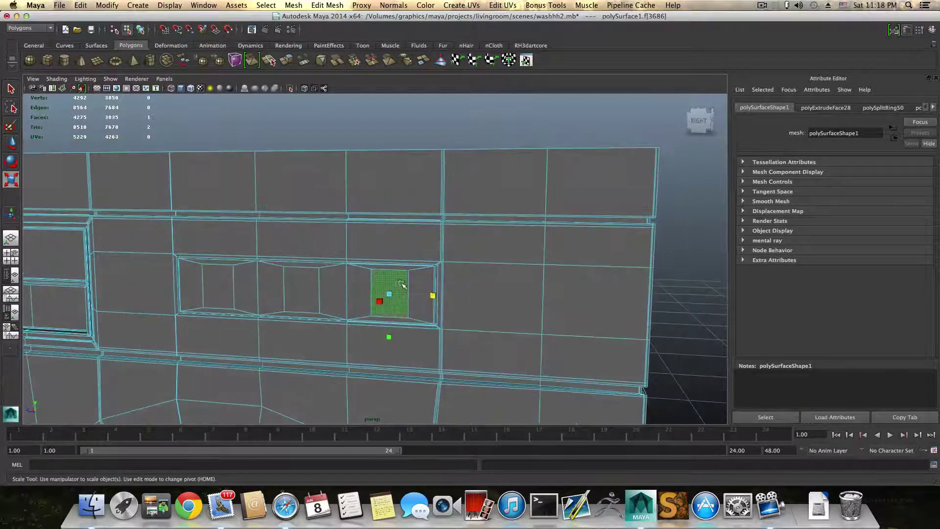
# Step: Turn on Keep Faces Together and extrude the three inset display faces, scaled uniformly to about 0.917
pyautogui.keyDown('shift'); pyautogui.click(287, 291); pyautogui.keyUp('shift')
pyautogui.keyDown('shift'); pyautogui.click(218, 288); pyautogui.keyUp('shift')
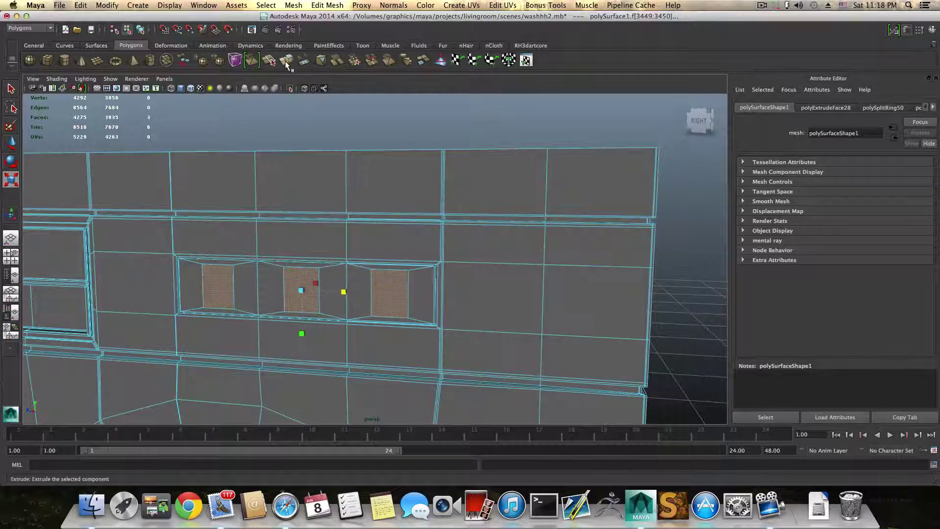
pyautogui.click(341, 6)
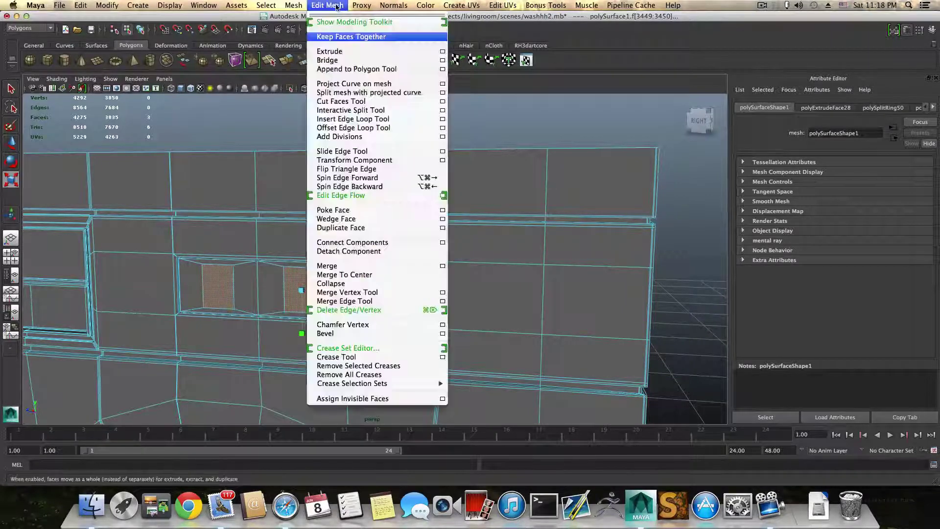
pyautogui.click(348, 36)
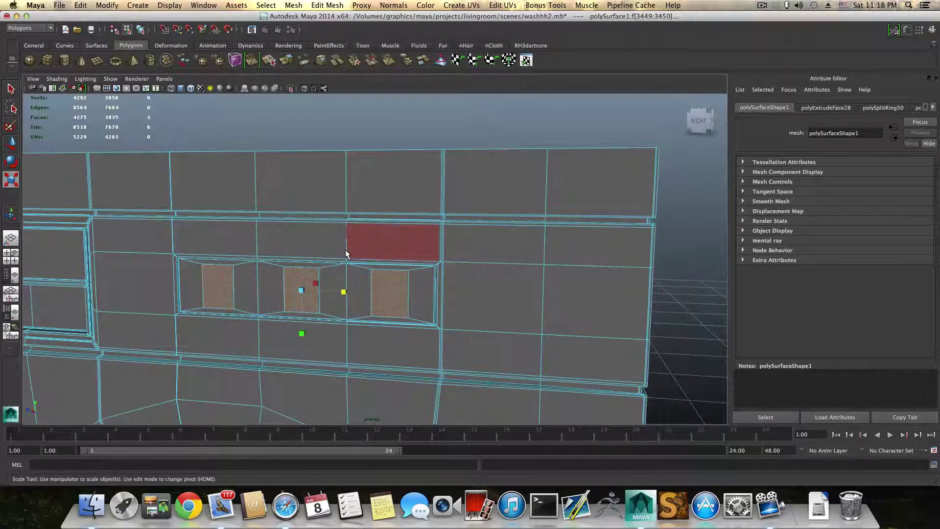
pyautogui.hotkey('ctrl', 'e')
pyautogui.keyDown('alt'); pyautogui.moveTo(321, 296); pyautogui.dragTo(309, 299); pyautogui.keyUp('alt')
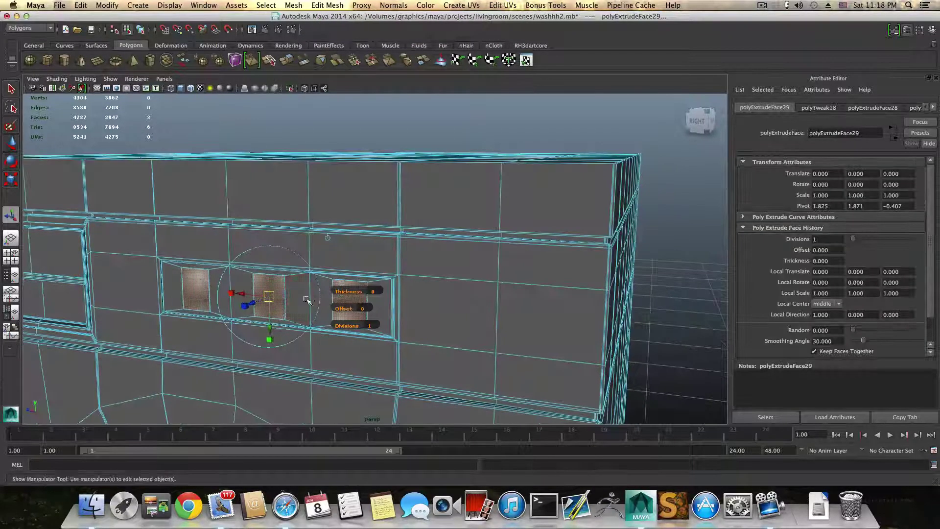
pyautogui.click(244, 307)
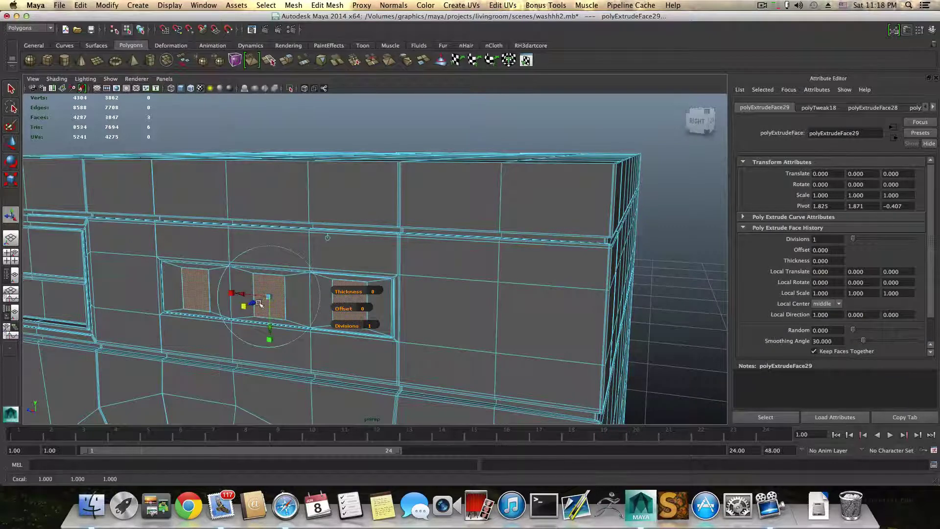
pyautogui.click(267, 297)
pyautogui.moveTo(266, 298); pyautogui.dragTo(265, 298)
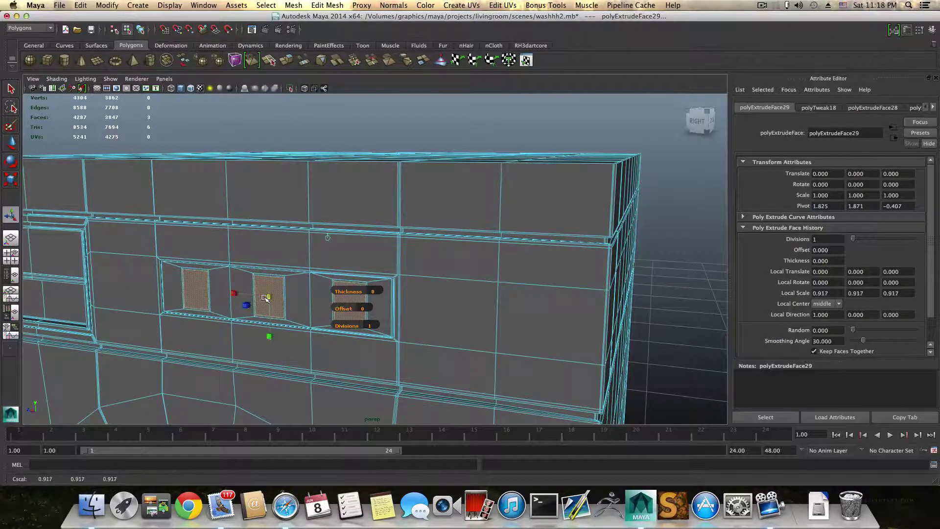
# Step: Extrude the three inset faces once more, scaled uniformly to about 0.900
pyautogui.click(287, 60)
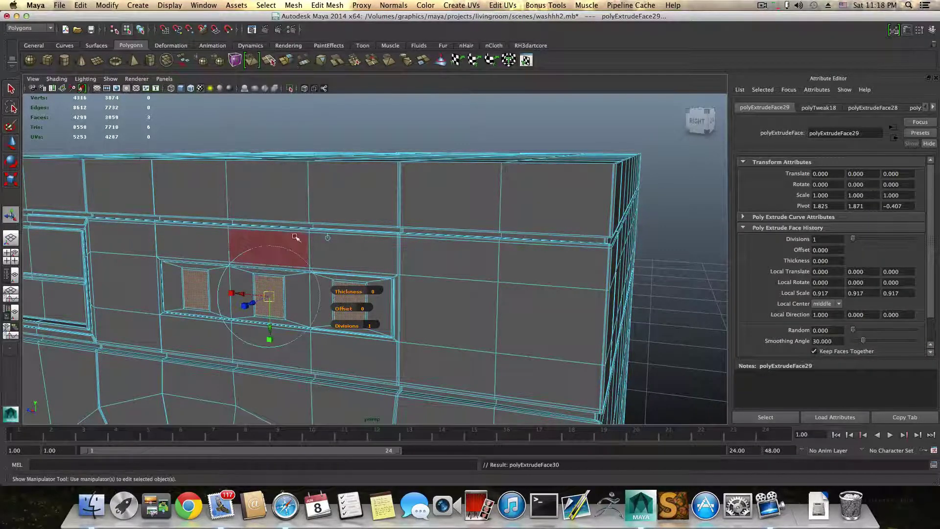
pyautogui.click(245, 305)
pyautogui.moveTo(269, 297); pyautogui.dragTo(266, 296)
# Step: Extrude the innermost thin ring of faces around each of the three display buttons and move it slightly inward
pyautogui.scroll(5, 271, 289)
pyautogui.rightClick(428, 301)
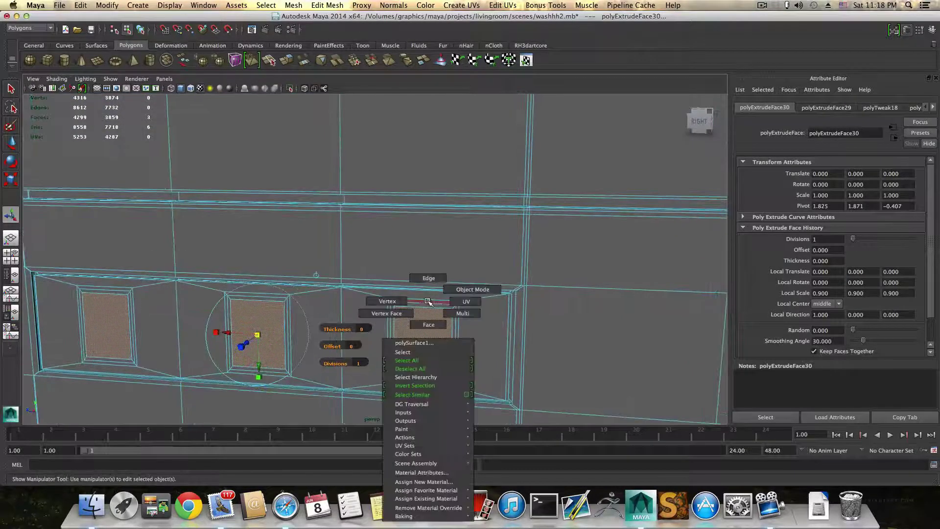
pyautogui.click(429, 324)
pyautogui.click(431, 329)
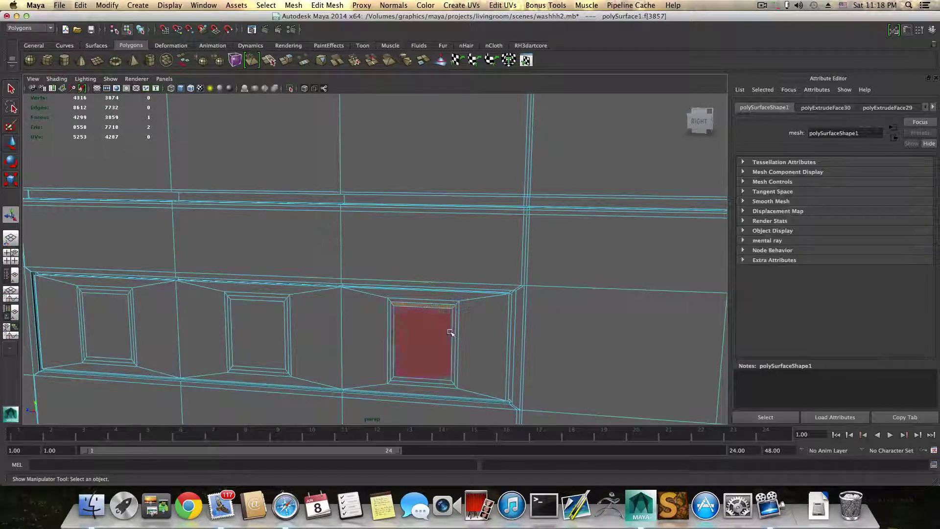
pyautogui.keyDown('shift'); pyautogui.doubleClick(453, 329); pyautogui.keyUp('shift')
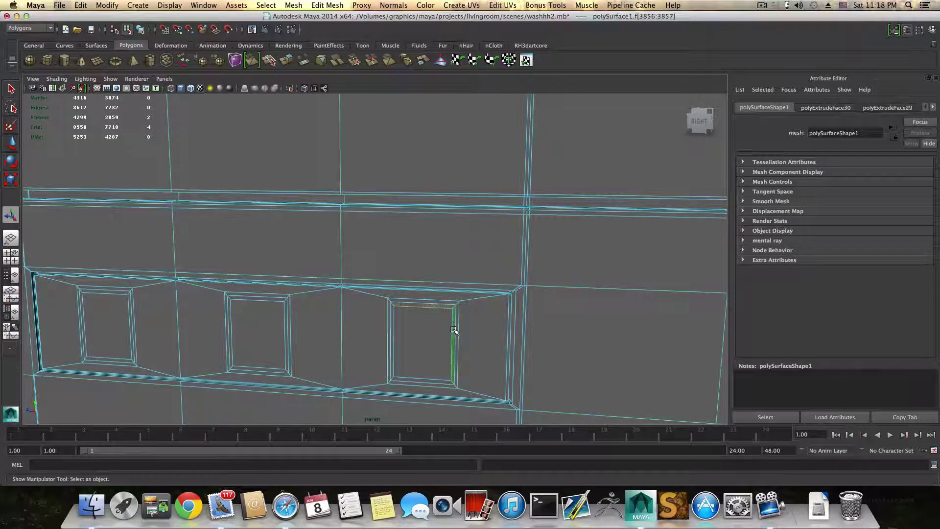
pyautogui.keyDown('shift'); pyautogui.click(286, 316); pyautogui.keyUp('shift')
pyautogui.keyDown('shift'); pyautogui.doubleClick(280, 300); pyautogui.keyUp('shift')
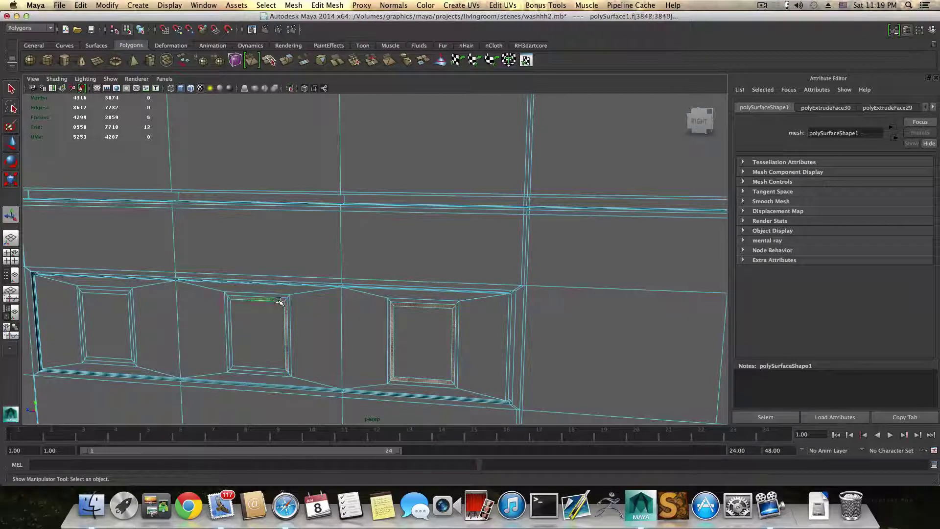
pyautogui.keyDown('shift'); pyautogui.doubleClick(119, 293); pyautogui.keyUp('shift')
pyautogui.scroll(-3, 253, 287)
pyautogui.keyDown('alt'); pyautogui.moveTo(252, 286); pyautogui.dragTo(246, 201); pyautogui.keyUp('alt')
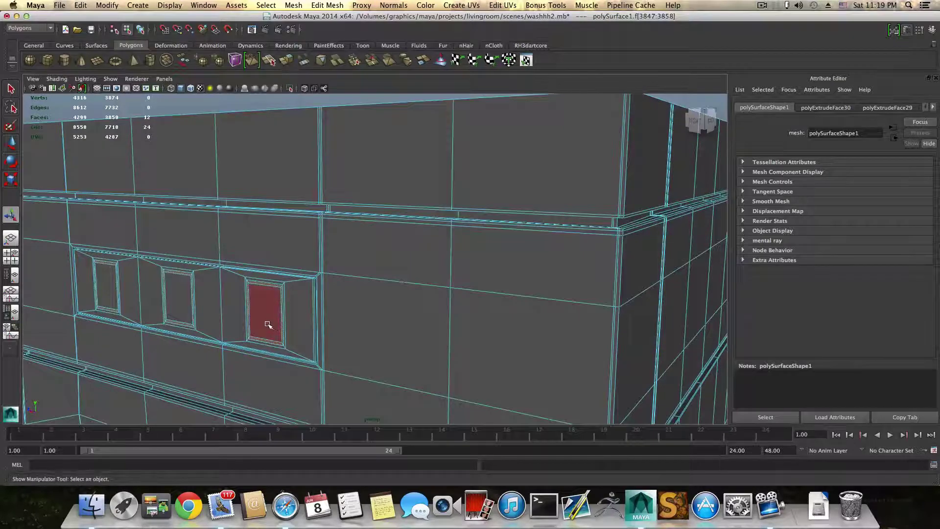
pyautogui.hotkey('ctrl', 'e')
pyautogui.press('w')
pyautogui.moveTo(155, 305); pyautogui.dragTo(155, 304)
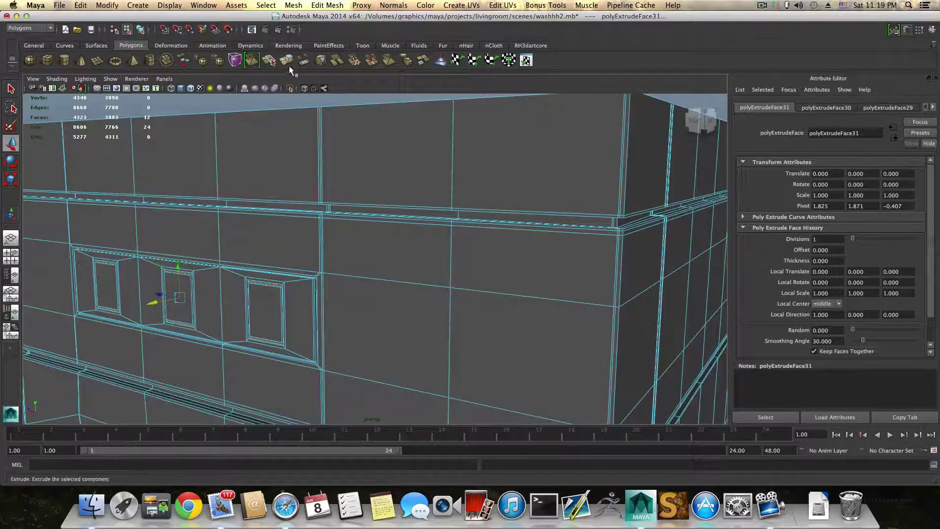
# Step: Extrude the same three button rings a second time and move them slightly farther inward to deepen the grooves
pyautogui.hotkey('ctrl', 'e')
pyautogui.moveTo(159, 303); pyautogui.dragTo(157, 303)
pyautogui.keyDown('alt'); pyautogui.moveTo(235, 338); pyautogui.dragTo(312, 332); pyautogui.keyUp('alt')
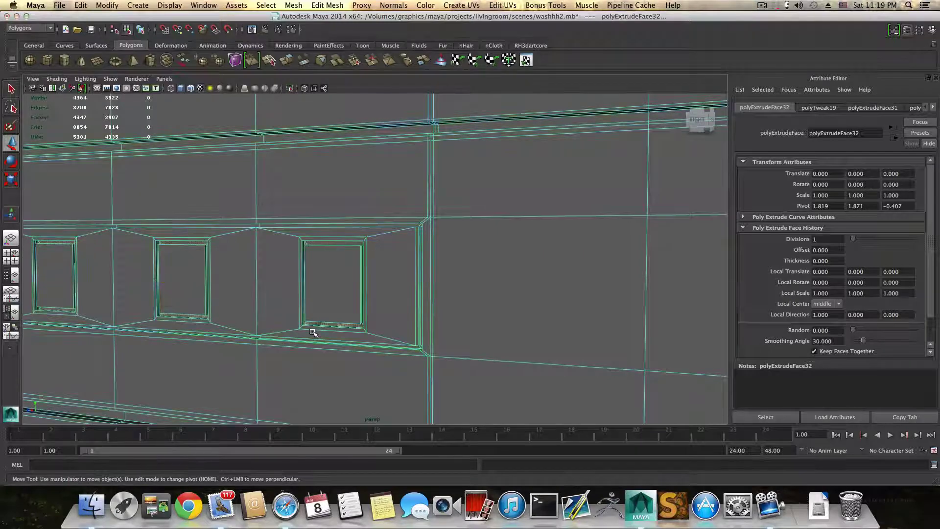
# Step: Return to object selection, compare the button grooves with smooth preview on and off, and frame the whole machine
pyautogui.press('F8')
pyautogui.press('f')
pyautogui.press('3')
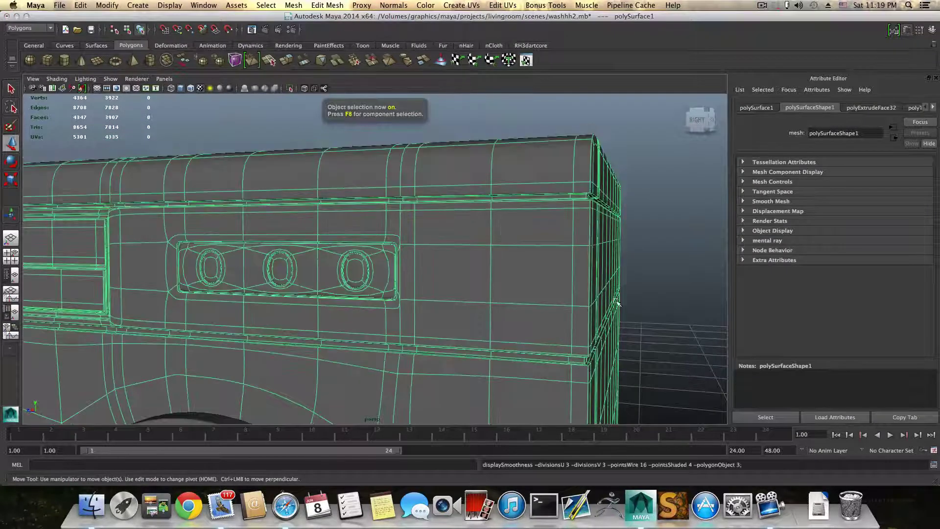
pyautogui.click(663, 287)
pyautogui.keyDown('alt'); pyautogui.moveTo(539, 302); pyautogui.dragTo(562, 300); pyautogui.keyUp('alt')
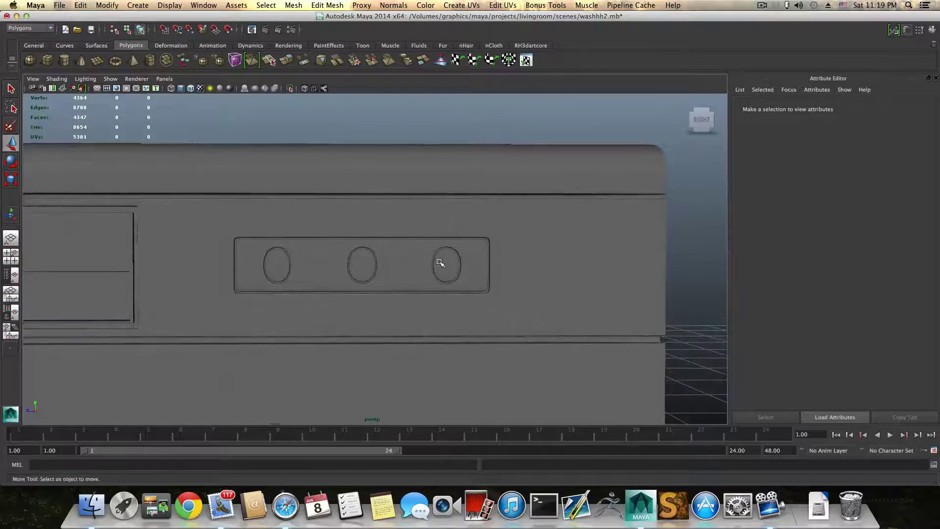
pyautogui.click(302, 257)
pyautogui.press('1')
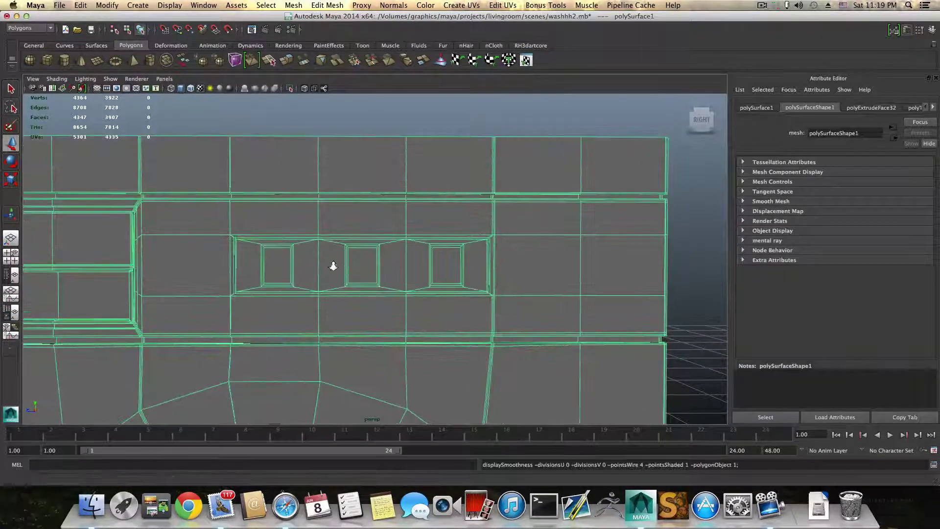
pyautogui.keyDown('alt'); pyautogui.moveTo(332, 265); pyautogui.dragTo(411, 279, button='right'); pyautogui.keyUp('alt')
pyautogui.keyDown('alt'); pyautogui.moveTo(374, 256); pyautogui.dragTo(367, 277); pyautogui.keyUp('alt')
pyautogui.press('3')
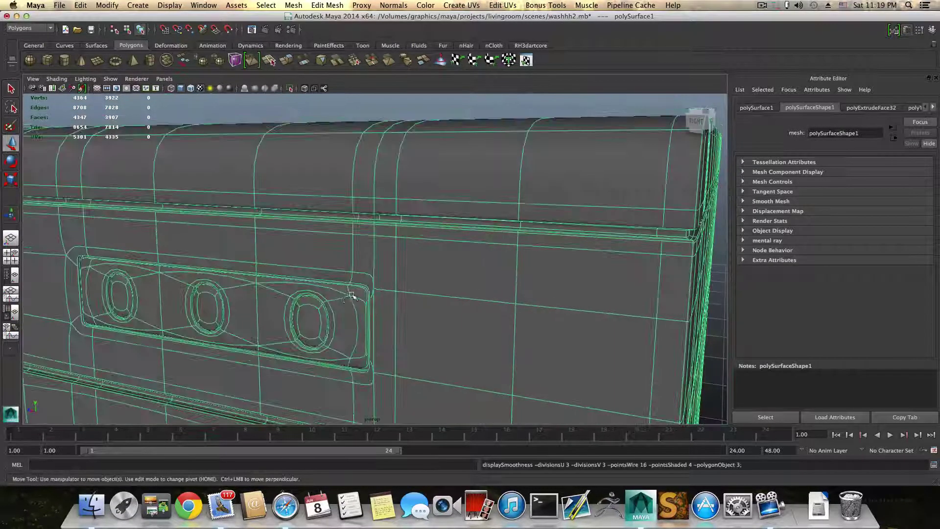
pyautogui.press('1')
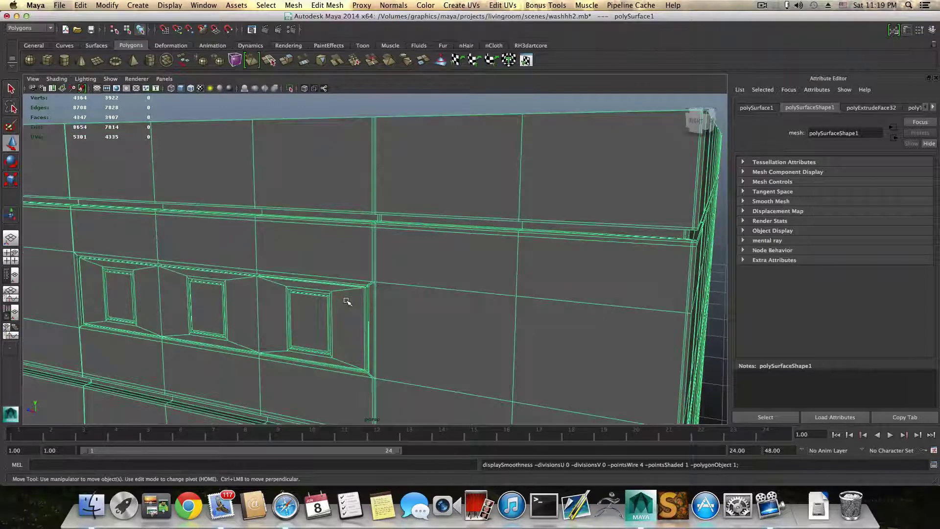
pyautogui.press('f')
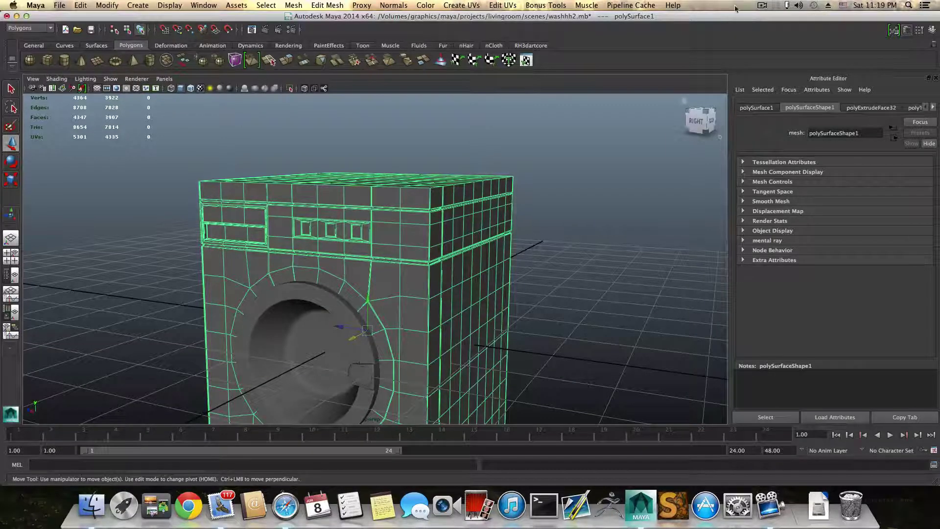
pyautogui.click(762, 5)
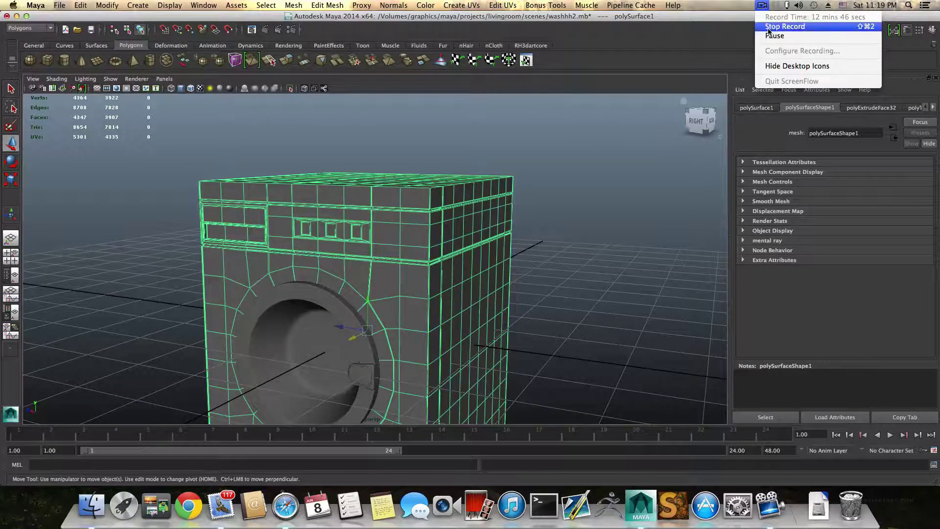
pyautogui.click(768, 26)
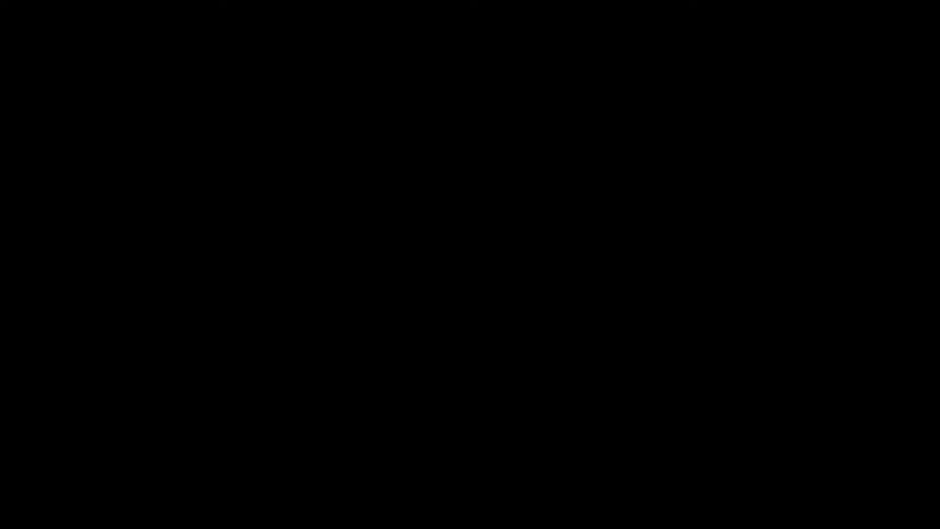